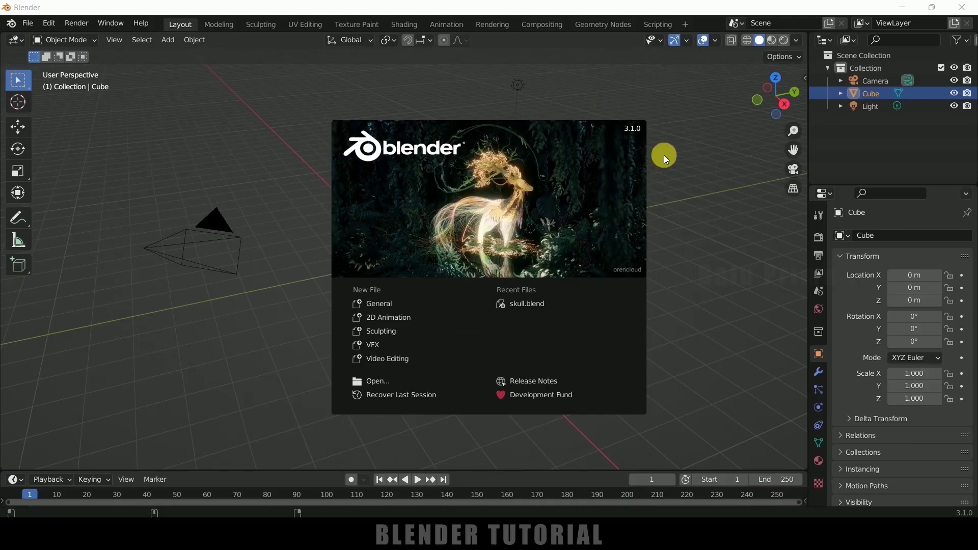
# Dismiss the Blender 3.1 splash screen to reveal the default cube, camera and light
pyautogui.click(640, 105)
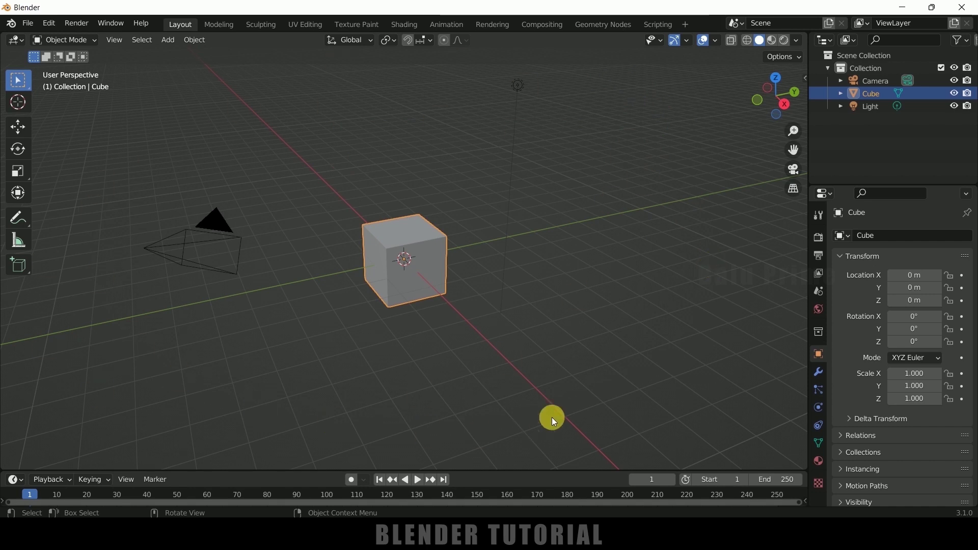
# Delete all default objects and import Walking (1).fbx from the Downloads folder
pyautogui.press('a')
pyautogui.press('Delete')
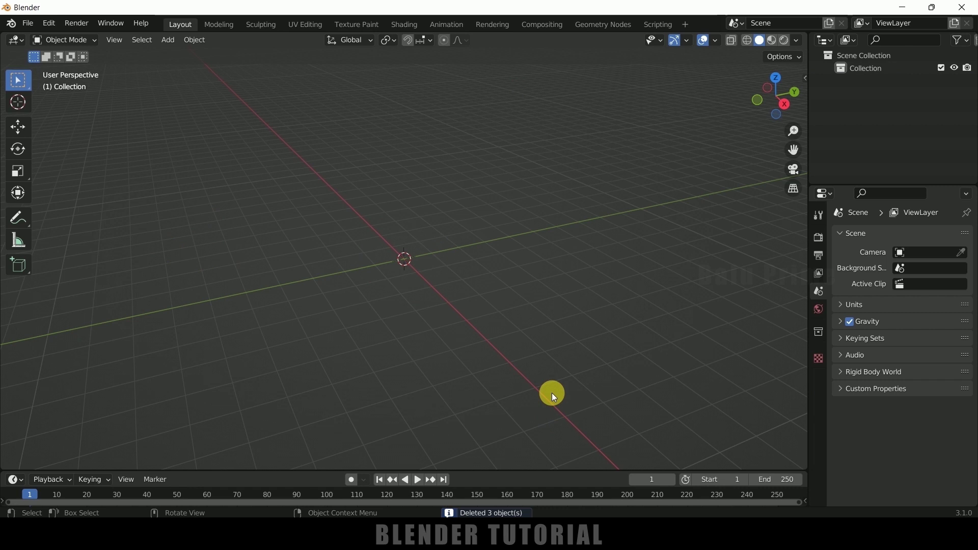
pyautogui.click(24, 23)
pyautogui.moveTo(84, 194)
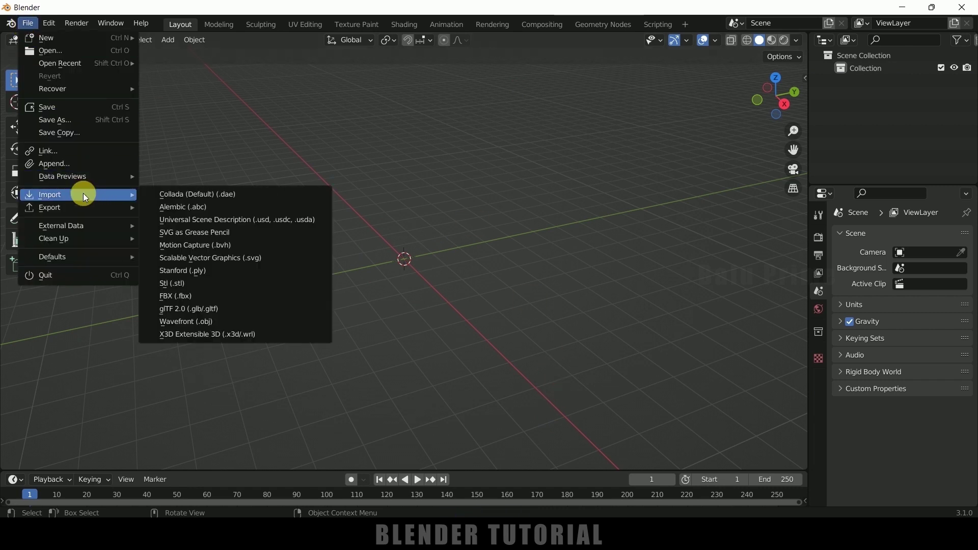
pyautogui.click(188, 295)
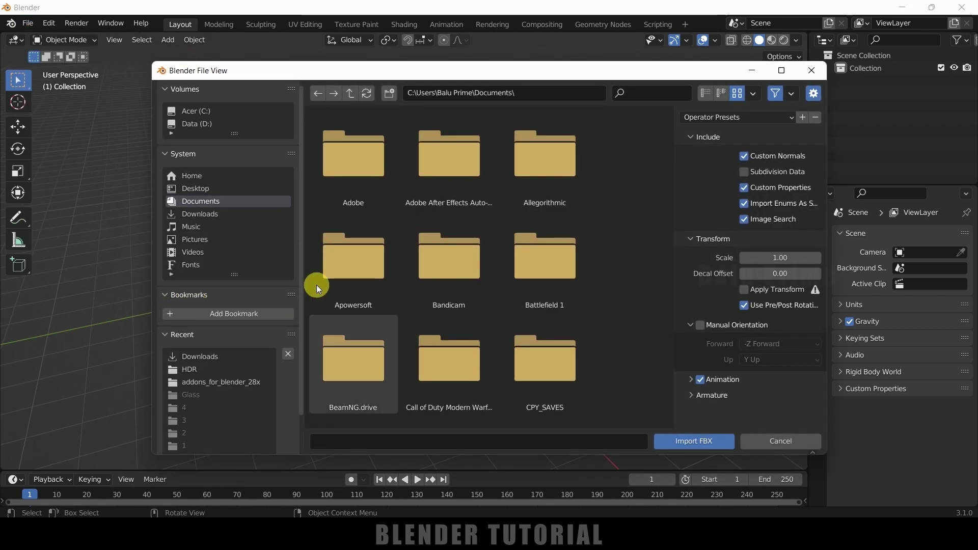
pyautogui.click(235, 214)
pyautogui.click(328, 359)
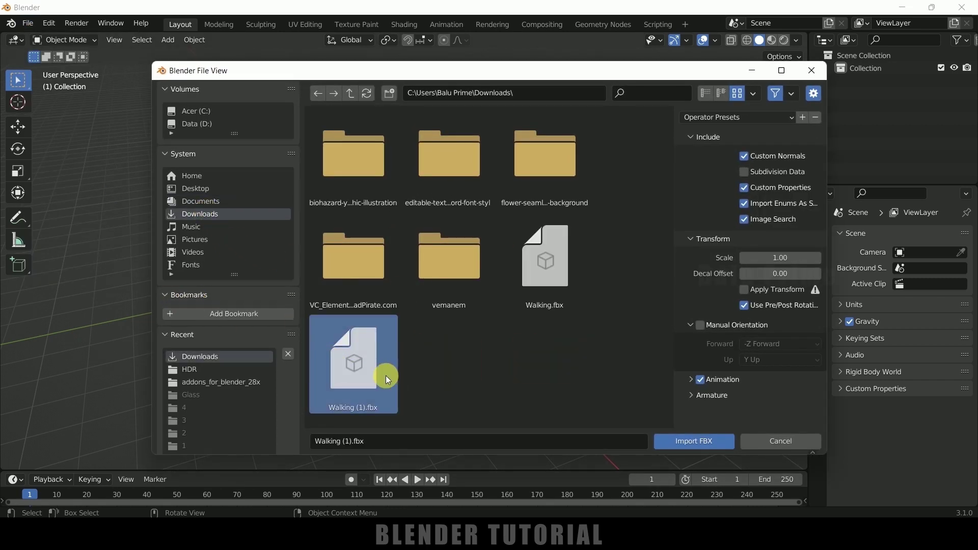
pyautogui.click(696, 441)
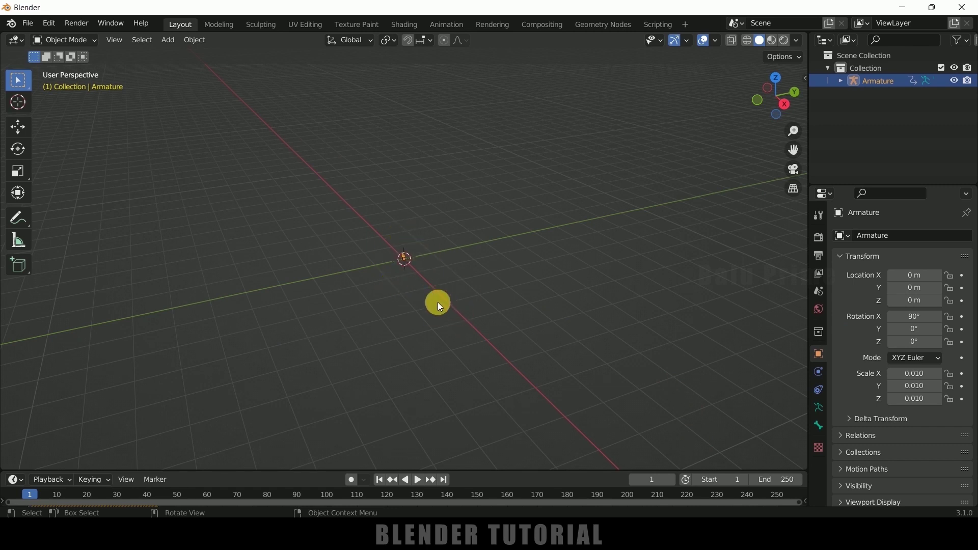
# Scale up the imported armature to a visible size and select the base.obj body mesh
pyautogui.press('s')
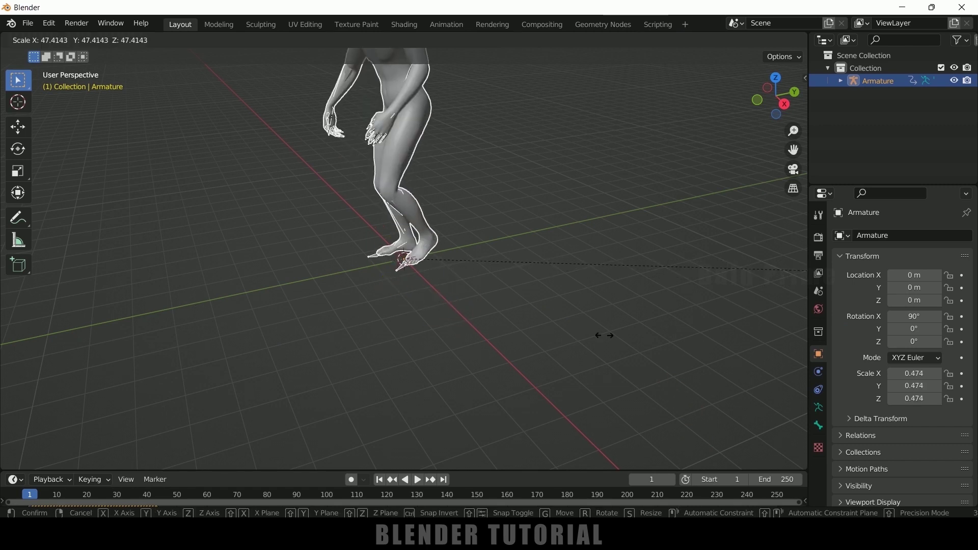
pyautogui.click(726, 378)
pyautogui.moveTo(727, 378); pyautogui.dragTo(560, 282, button='middle')
pyautogui.click(439, 170)
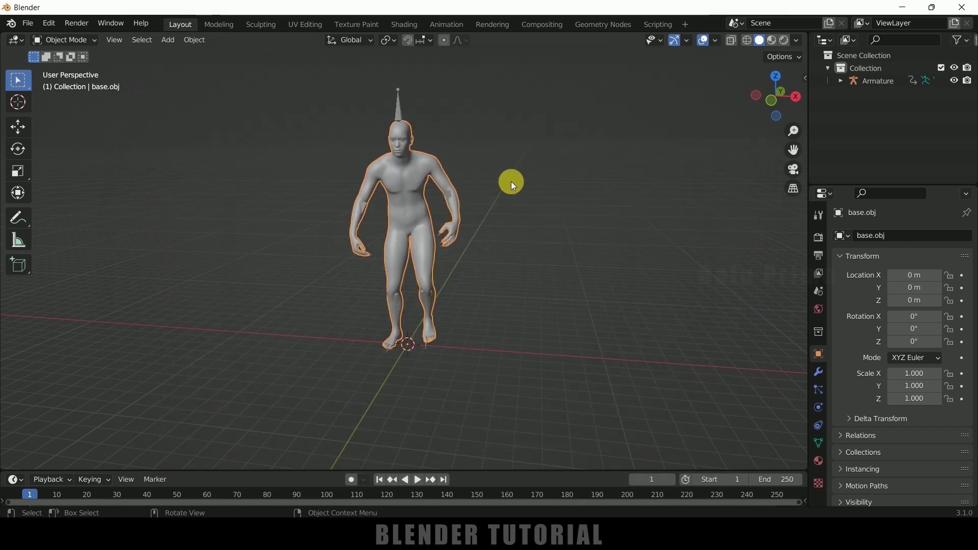
# Reselect the base.obj body mesh and drag the timeline border upward to enlarge the timeline
pyautogui.moveTo(511, 181)
pyautogui.mouseDown(button='middle')
pyautogui.moveTo(499, 203)
pyautogui.moveTo(496, 188)
pyautogui.mouseUp(button='middle')
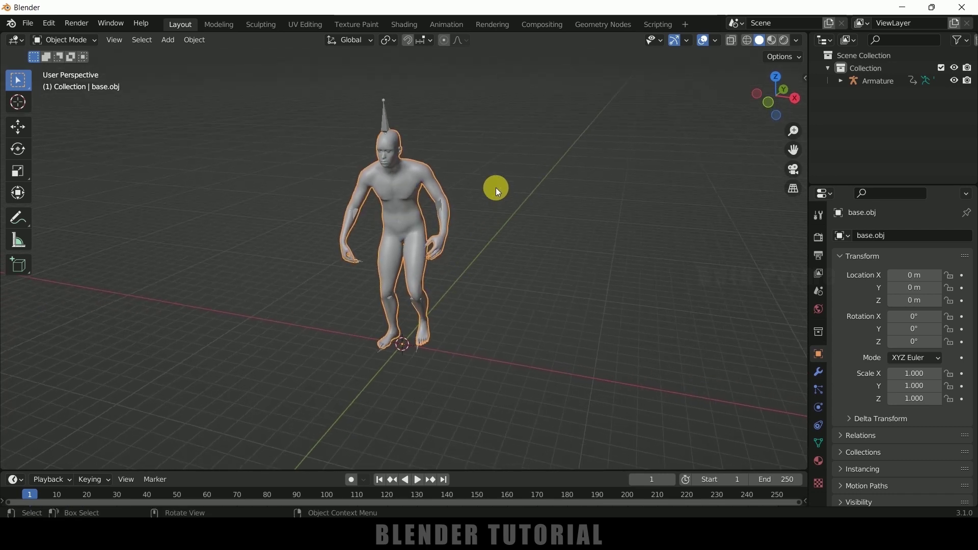
pyautogui.click(515, 151)
pyautogui.click(427, 178)
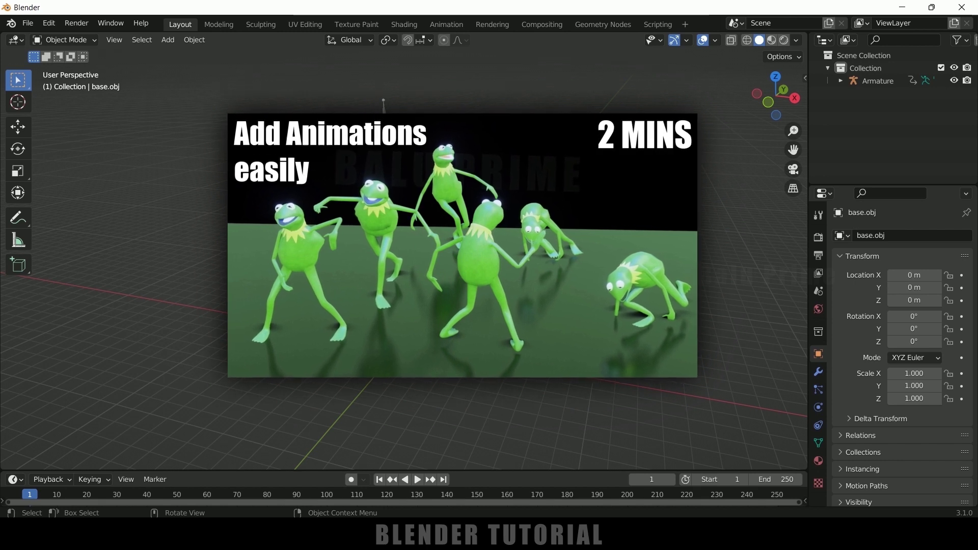
pyautogui.moveTo(374, 114); pyautogui.dragTo(438, 308, button='middle')
pyautogui.moveTo(508, 469); pyautogui.dragTo(506, 411)
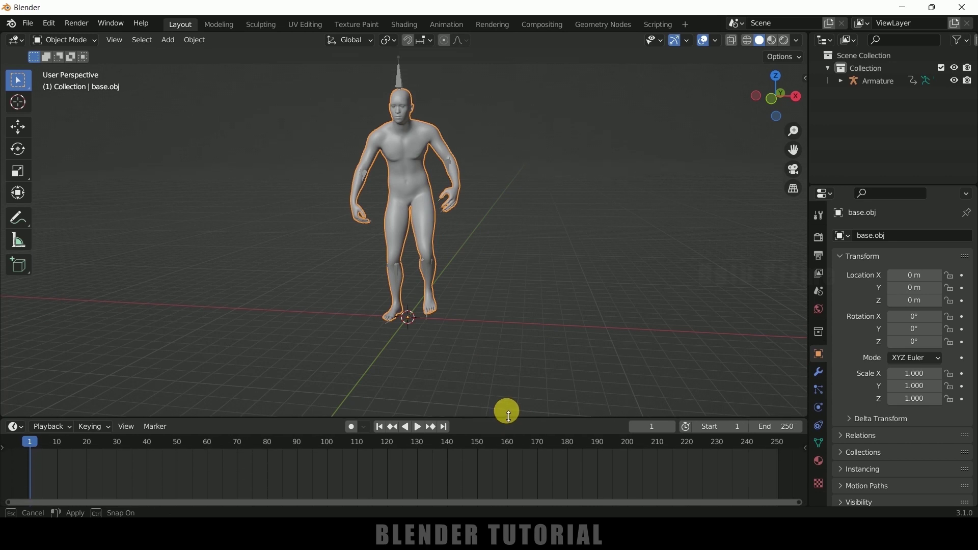
# Select the armature and preview the walking animation, stopping at frame 119
pyautogui.click(402, 77)
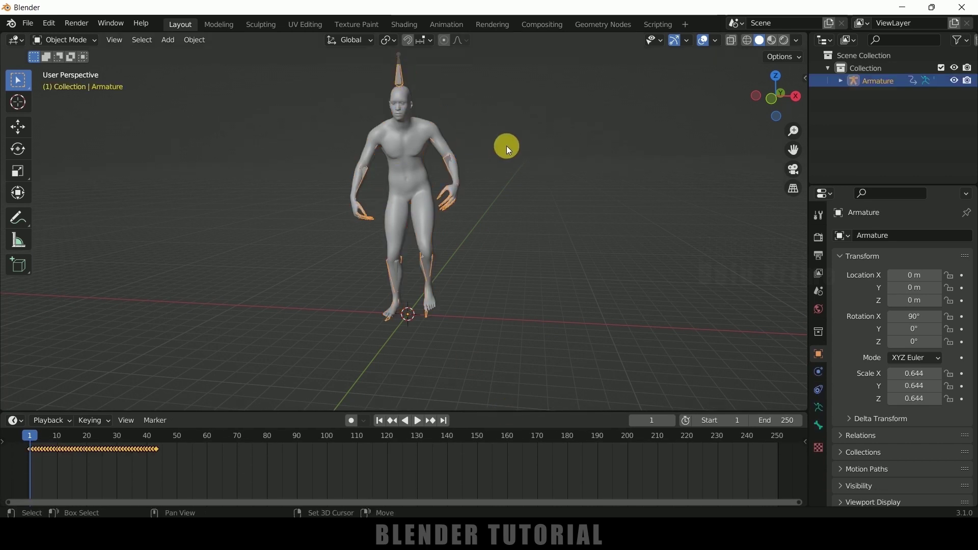
pyautogui.moveTo(507, 146); pyautogui.dragTo(505, 189, button='middle')
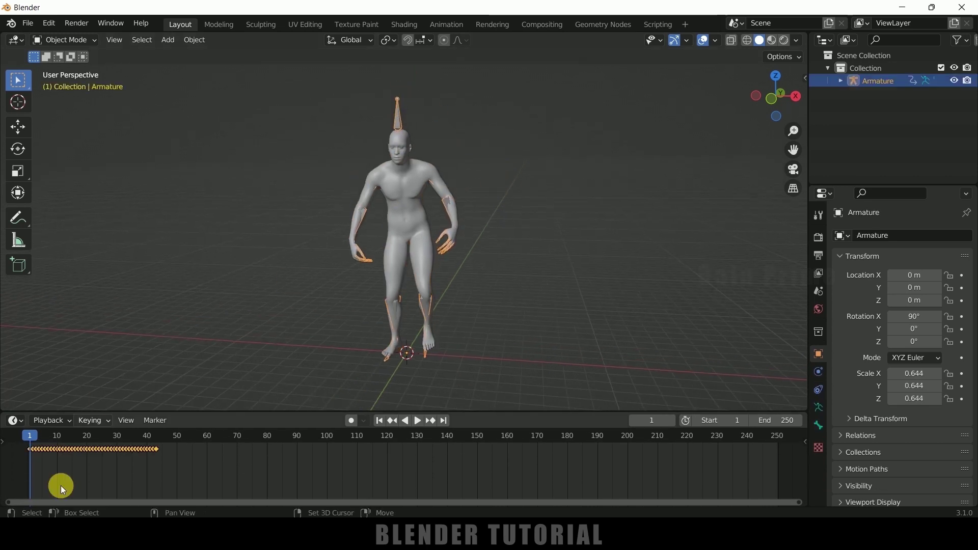
pyautogui.click(417, 422)
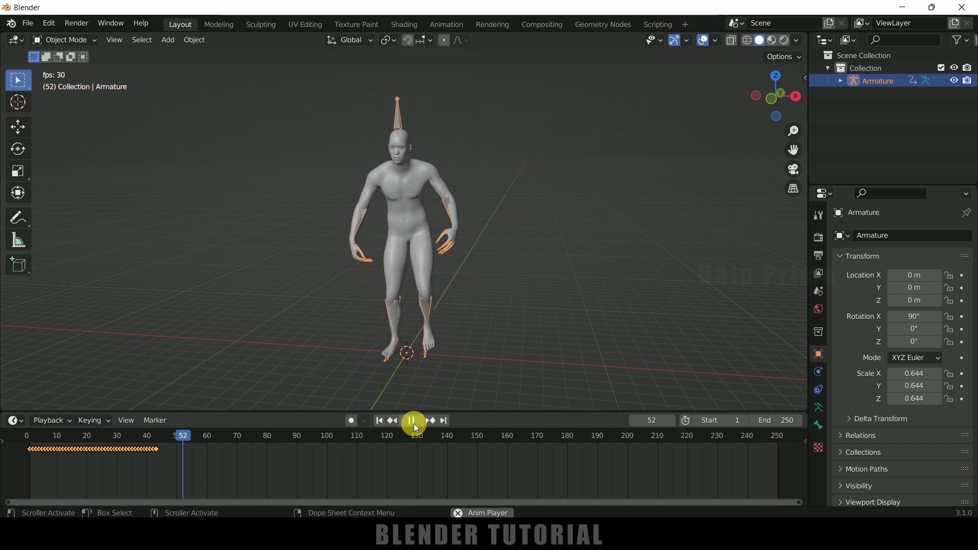
pyautogui.click(412, 423)
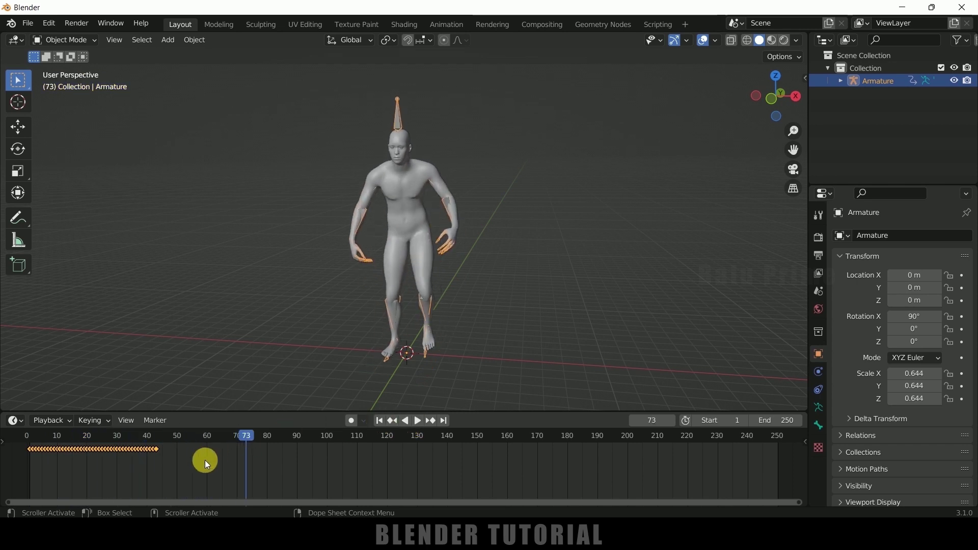
pyautogui.click(417, 421)
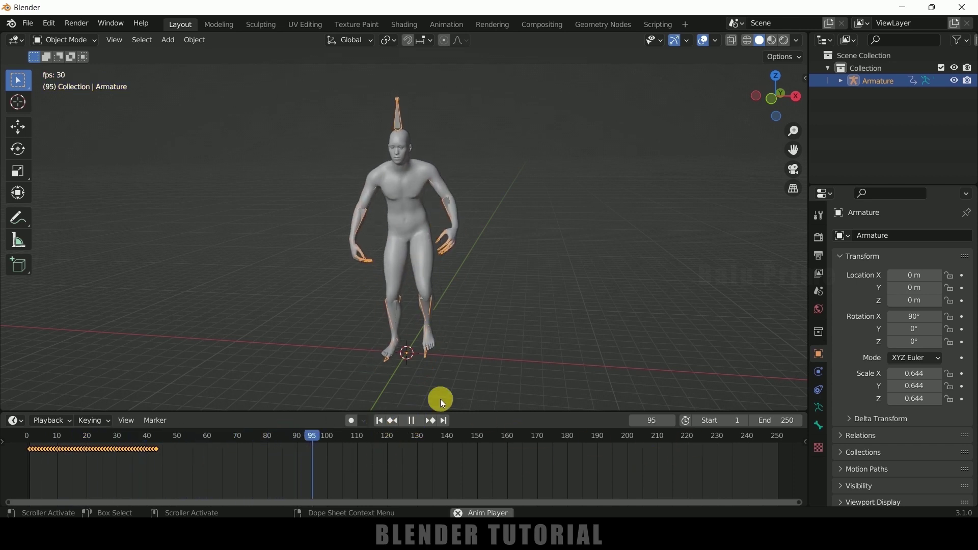
pyautogui.click(417, 421)
# Set the scene end frame to 350, replay, then jump back to frame 1
pyautogui.click(780, 424)
pyautogui.write('350')
pyautogui.press('Return')
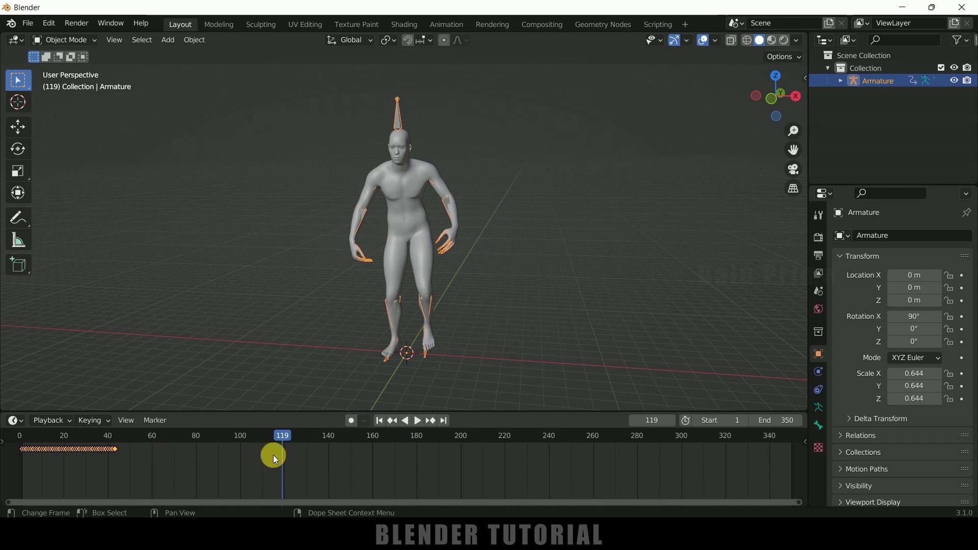
pyautogui.click(420, 423)
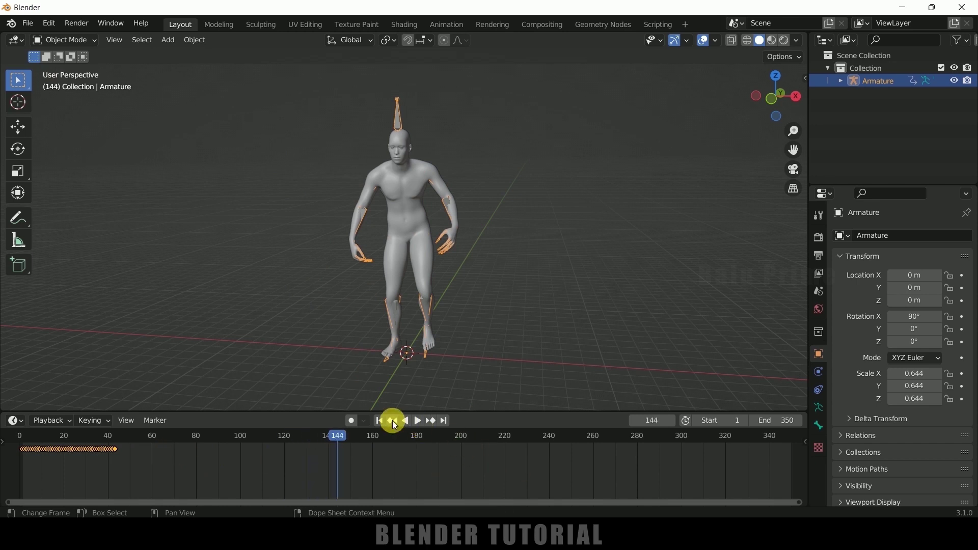
pyautogui.click(379, 420)
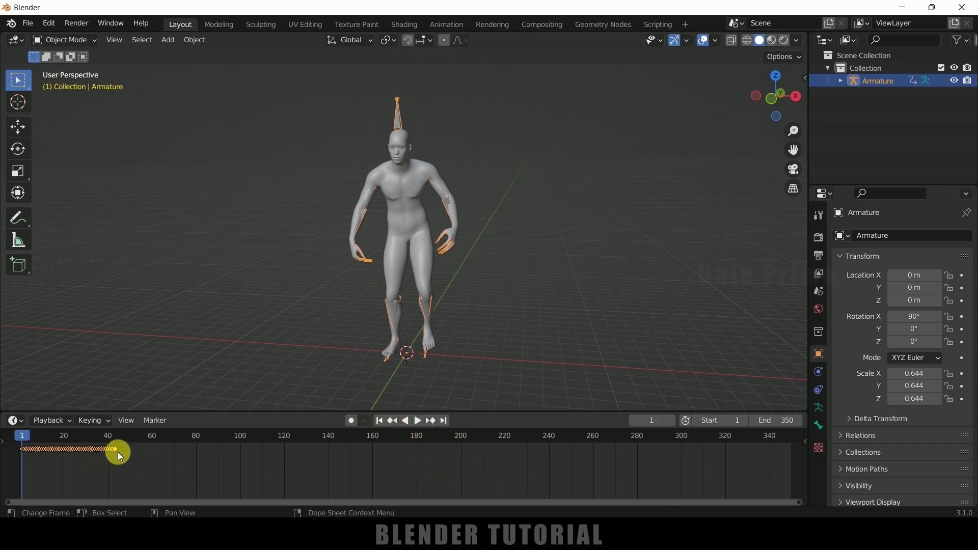
# Switch the timeline to the Nonlinear Animation editor and push the walk action into a strip
pyautogui.click(21, 422)
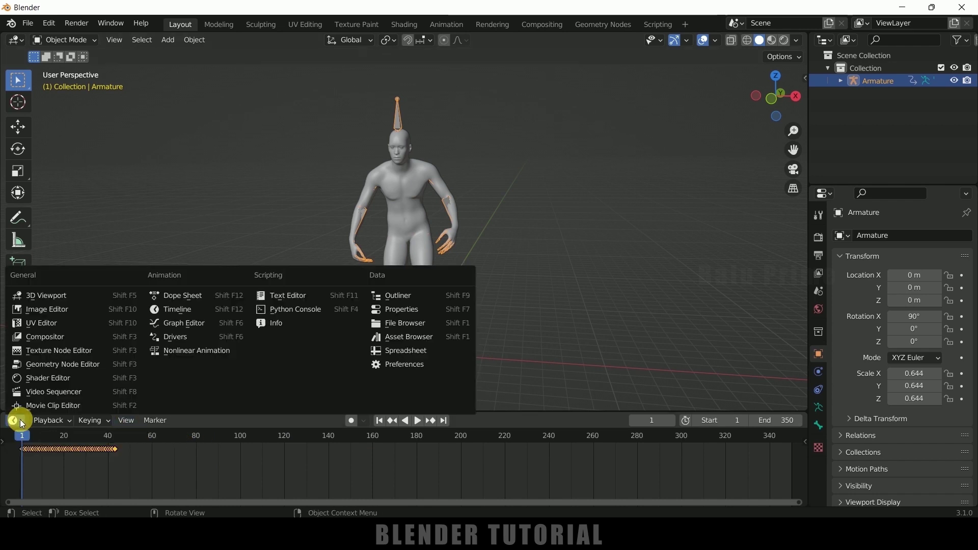
pyautogui.click(200, 349)
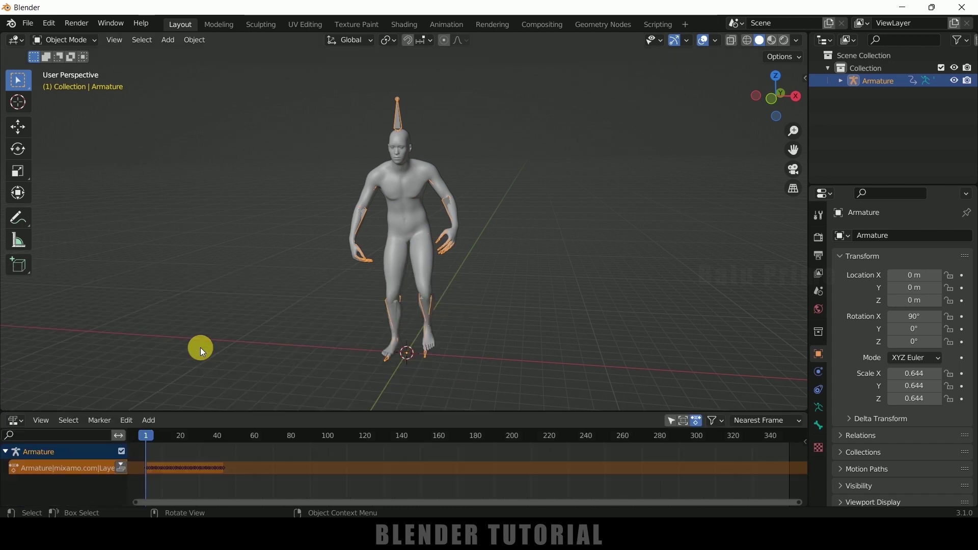
pyautogui.click(122, 467)
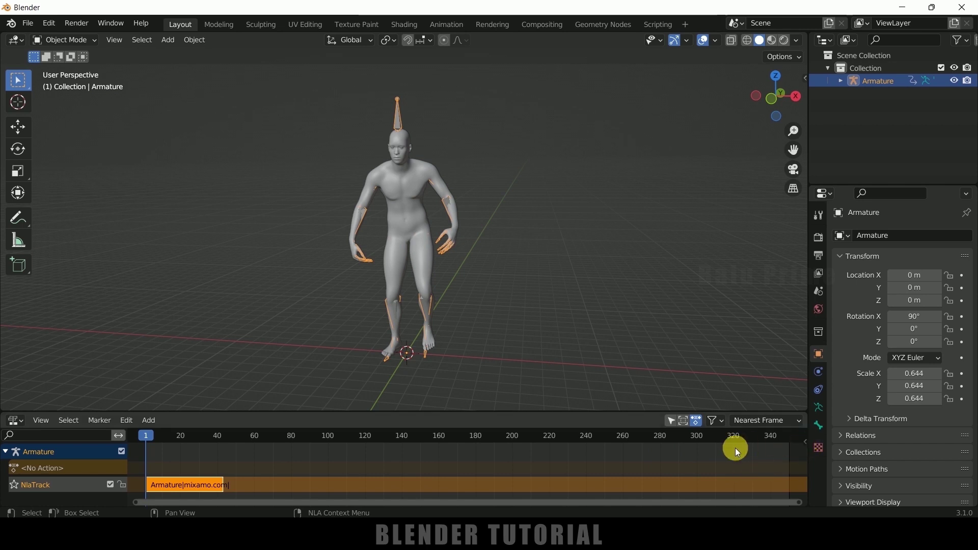
pyautogui.press('n')
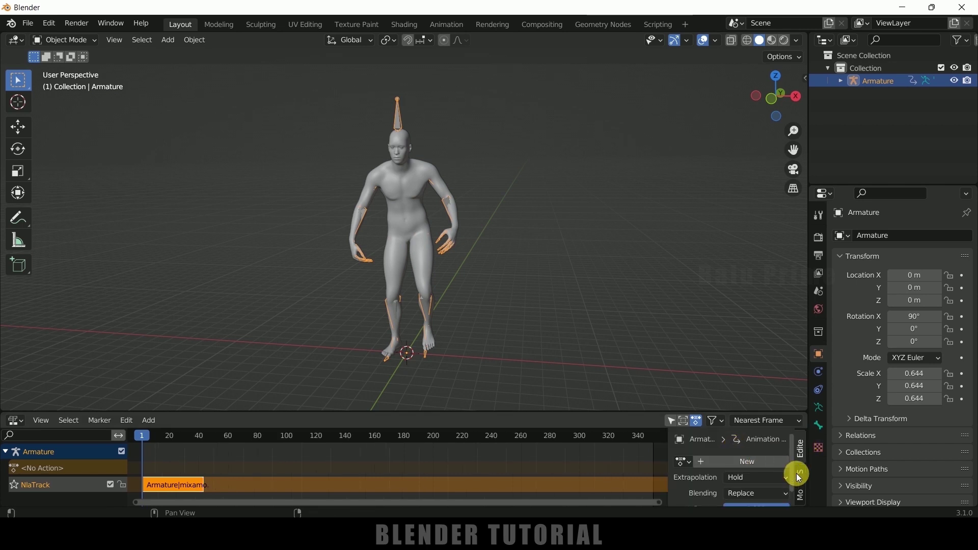
pyautogui.moveTo(634, 414); pyautogui.dragTo(620, 287)
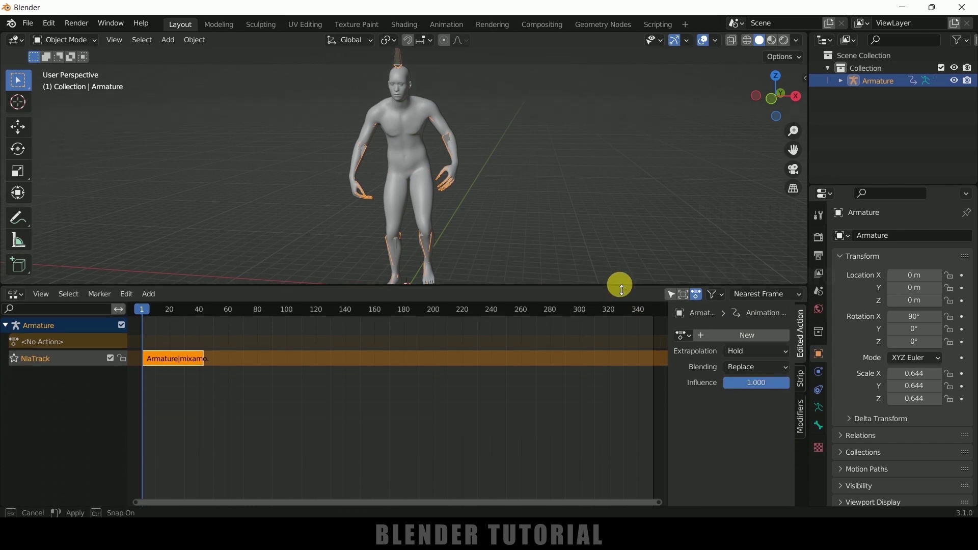
# Set the strip's Action Clip Repeat to 9, start it at frame 30, and restore the Timeline
pyautogui.click(801, 386)
pyautogui.scroll(-2, 701, 435)
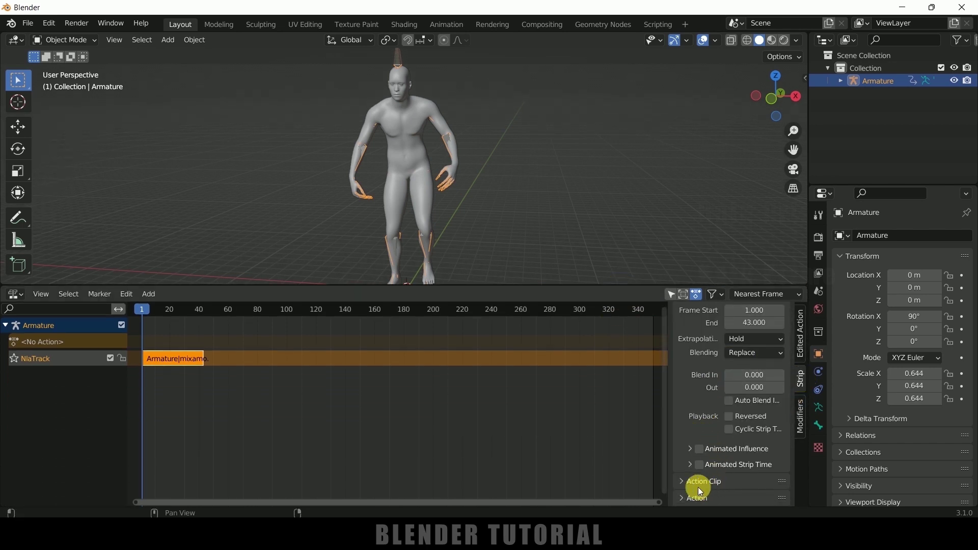
pyautogui.click(683, 482)
pyautogui.scroll(-5, 683, 482)
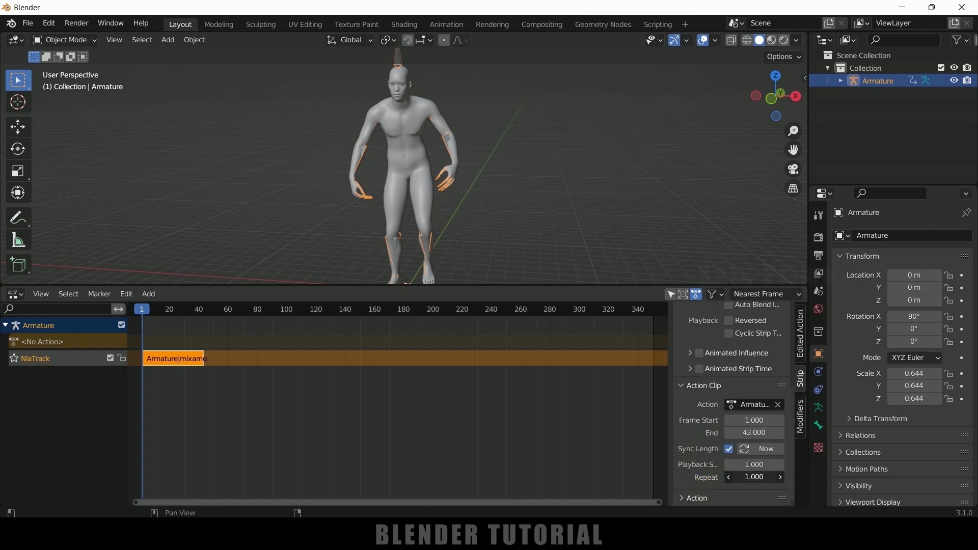
pyautogui.moveTo(753, 477); pyautogui.dragTo(823, 477)
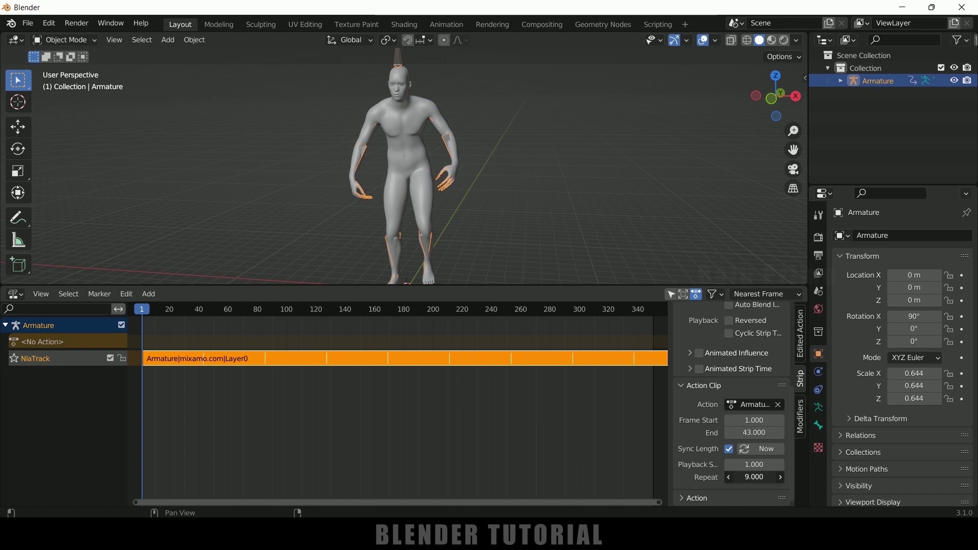
pyautogui.moveTo(169, 359); pyautogui.dragTo(211, 359)
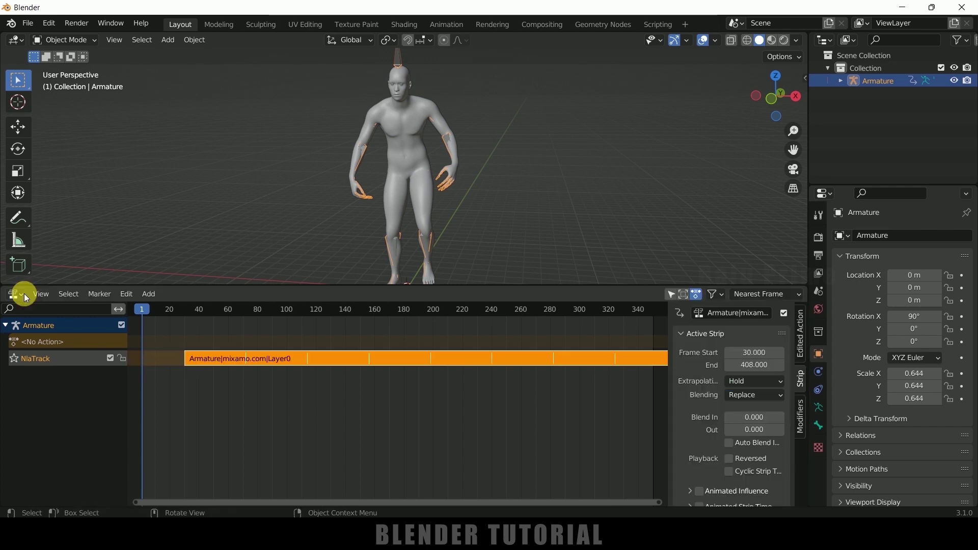
pyautogui.click(25, 294)
pyautogui.click(177, 343)
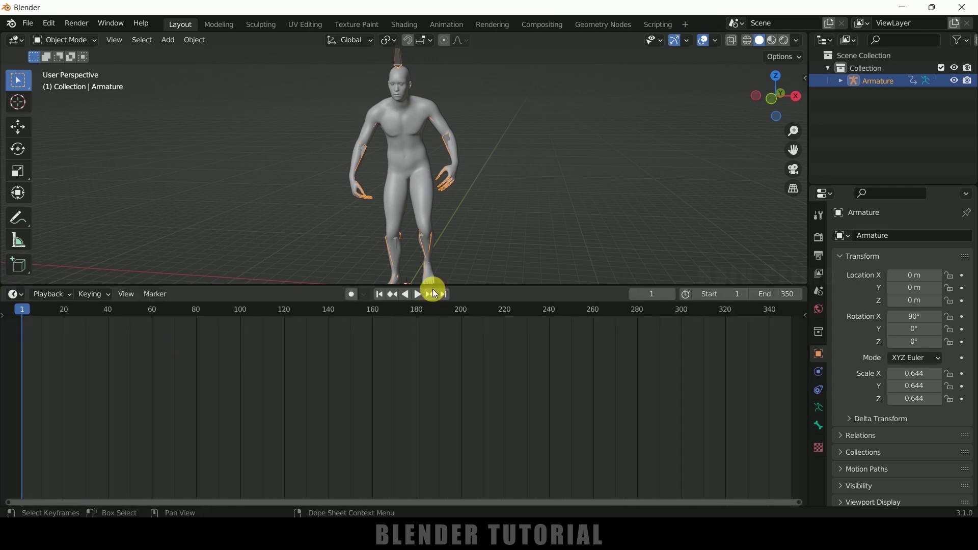
# Enlarge the 3D view and play the repeated walk animation past frame 148
pyautogui.moveTo(484, 285); pyautogui.dragTo(484, 411)
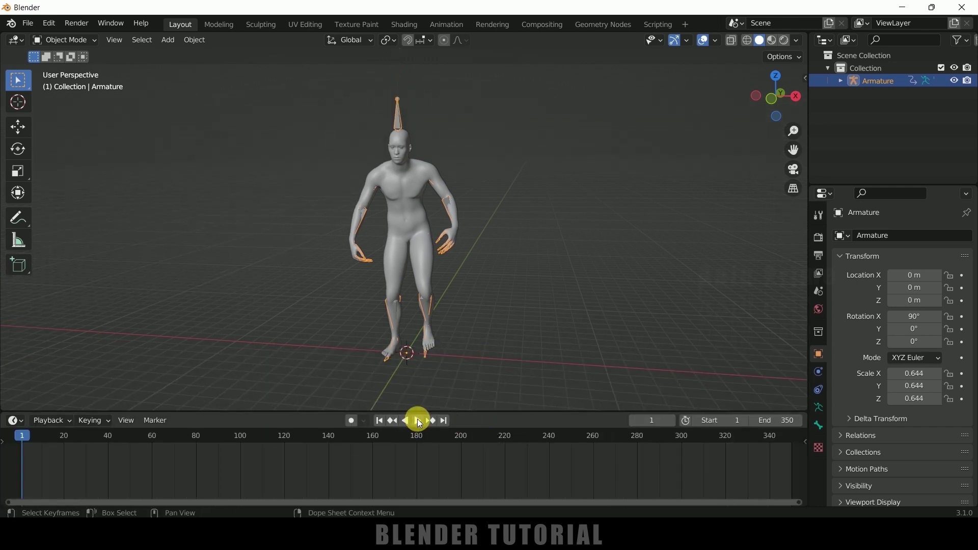
pyautogui.click(418, 421)
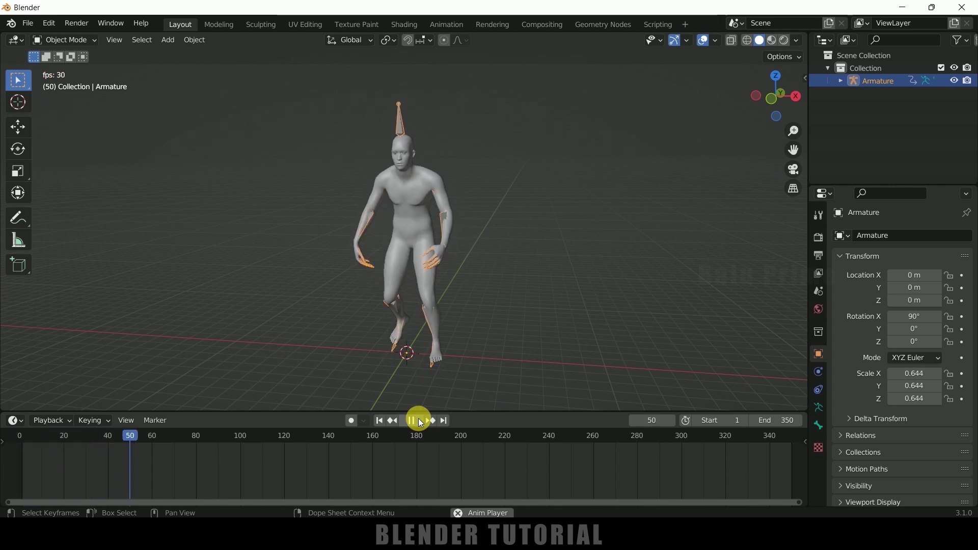
pyautogui.click(421, 423)
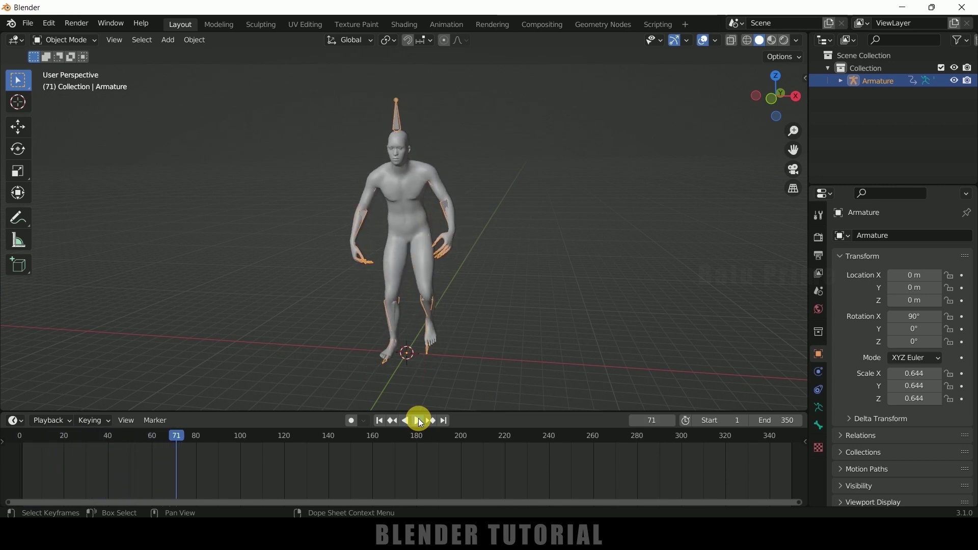
pyautogui.click(419, 421)
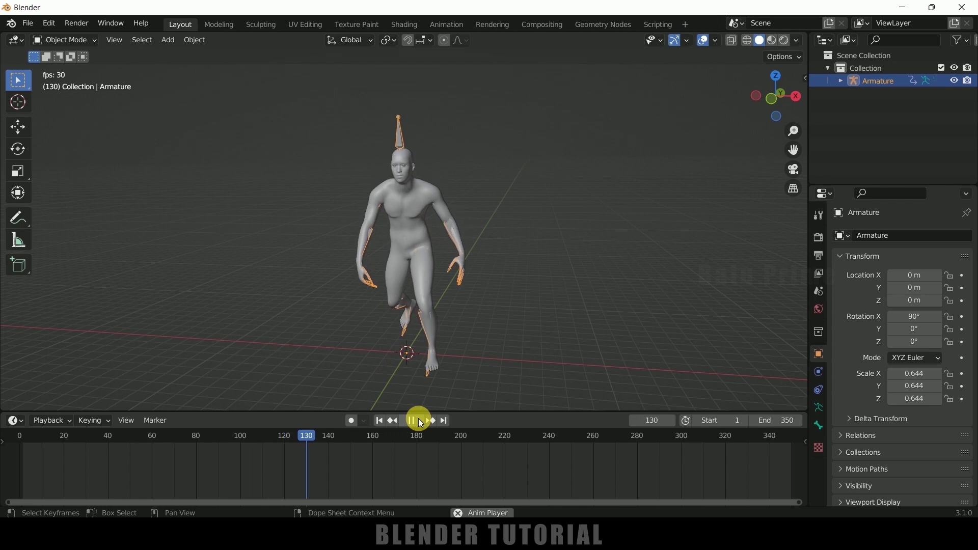
pyautogui.click(420, 422)
pyautogui.moveTo(499, 267); pyautogui.dragTo(538, 277, button='middle')
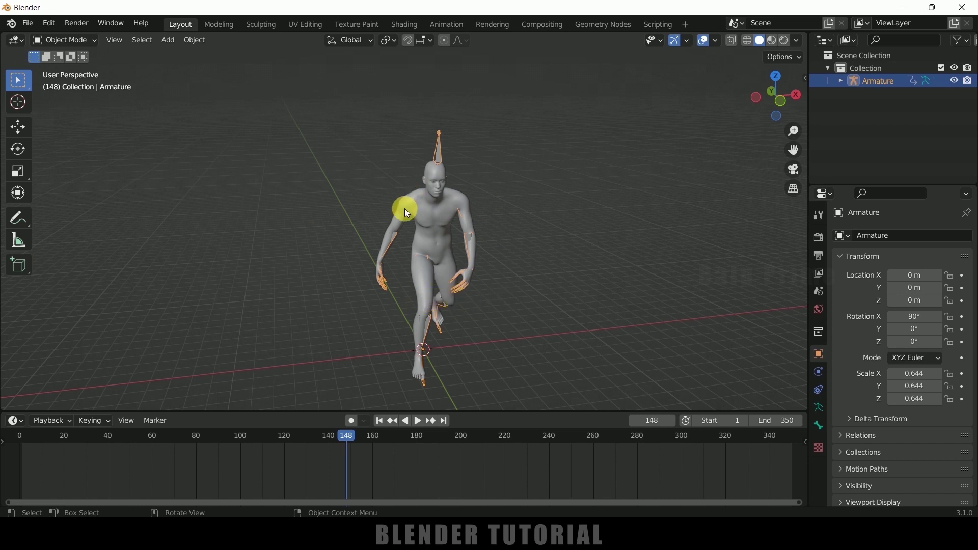
# Return the animation to frame 1 and select the armature skeleton
pyautogui.click(378, 422)
pyautogui.click(458, 121)
pyautogui.click(460, 118)
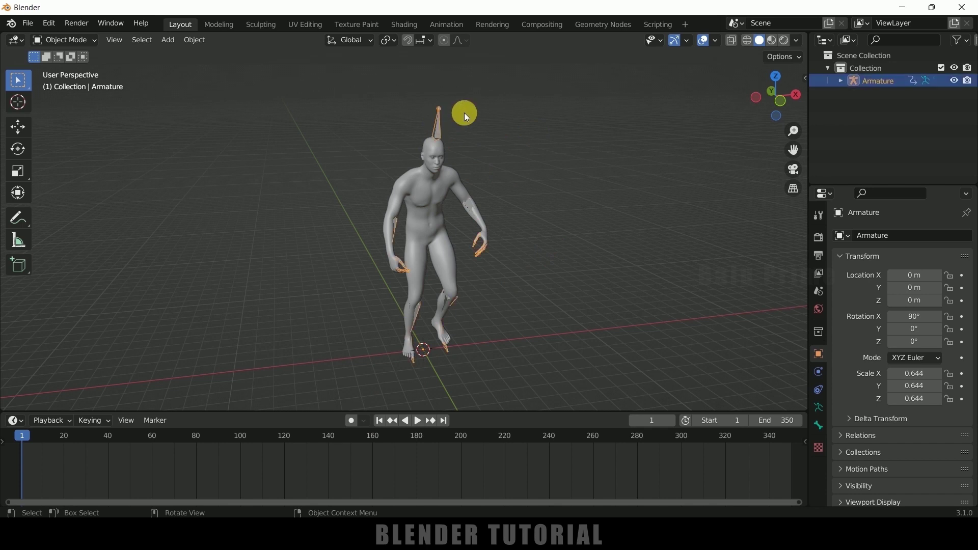
# Hide the Armature and uncheck Bind To Vertex Groups on base.obj so it returns to T-pose
pyautogui.click(955, 81)
pyautogui.click(460, 199)
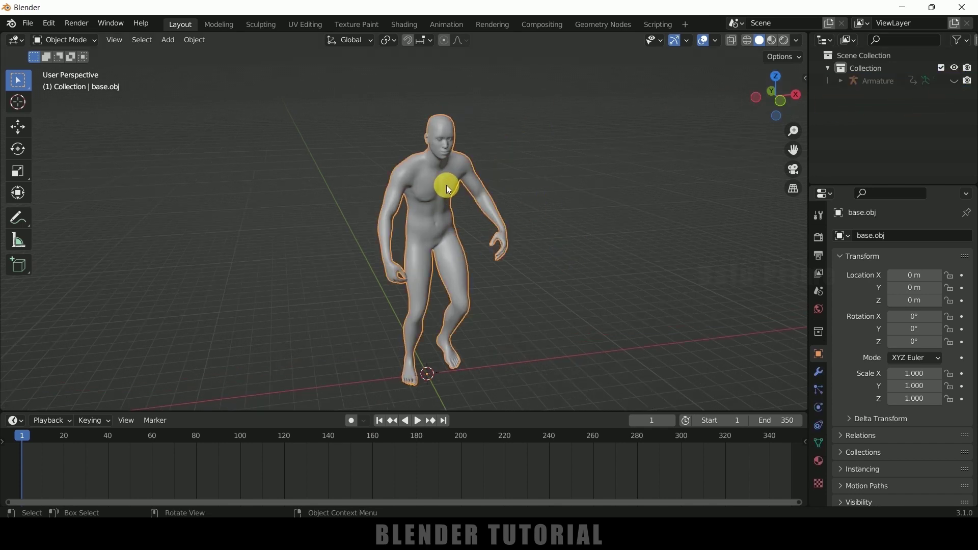
pyautogui.click(820, 374)
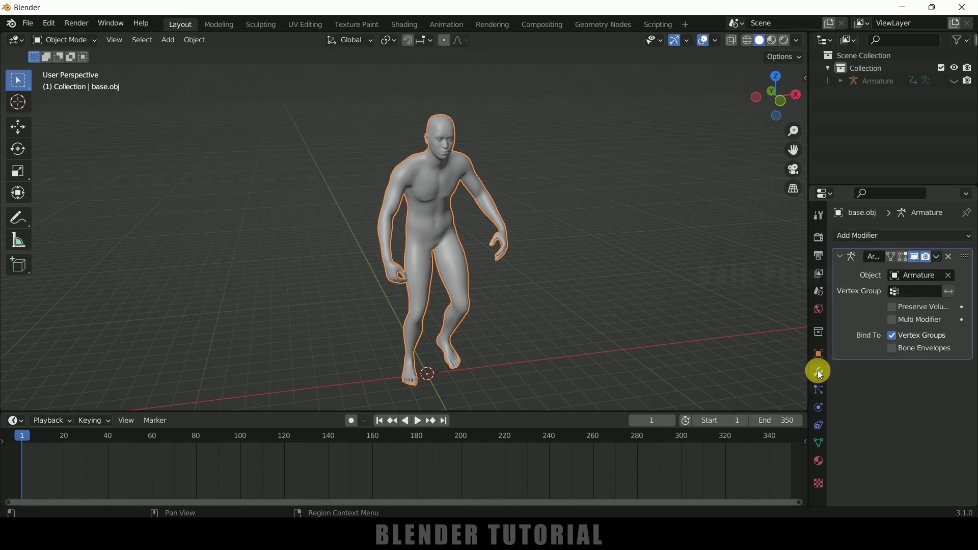
pyautogui.click(881, 340)
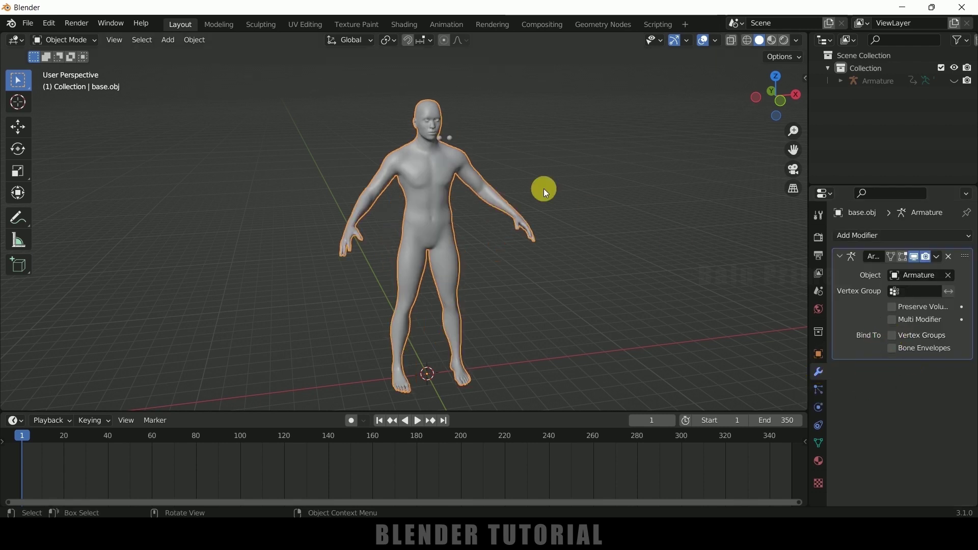
pyautogui.moveTo(552, 215); pyautogui.dragTo(374, 194, button='middle')
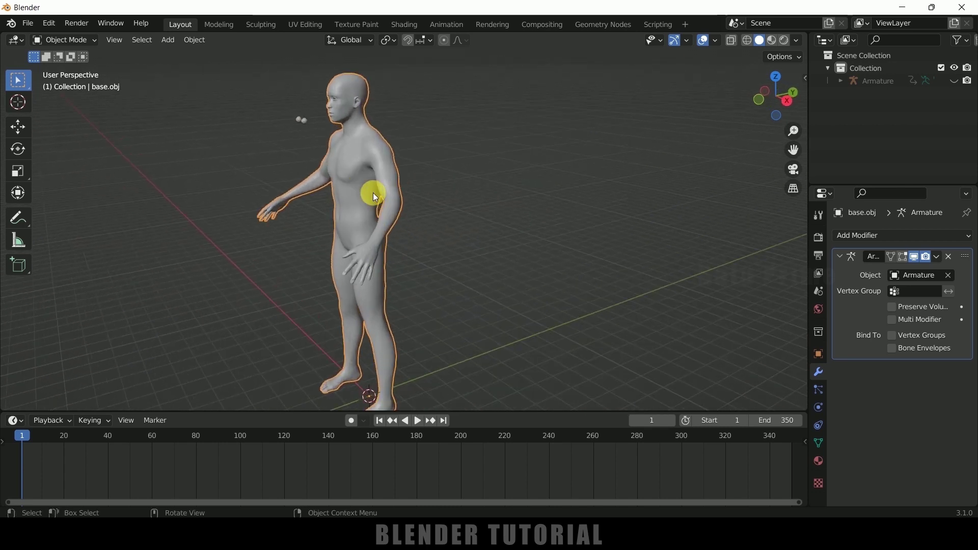
pyautogui.scroll(4, 326, 153)
pyautogui.click(275, 92)
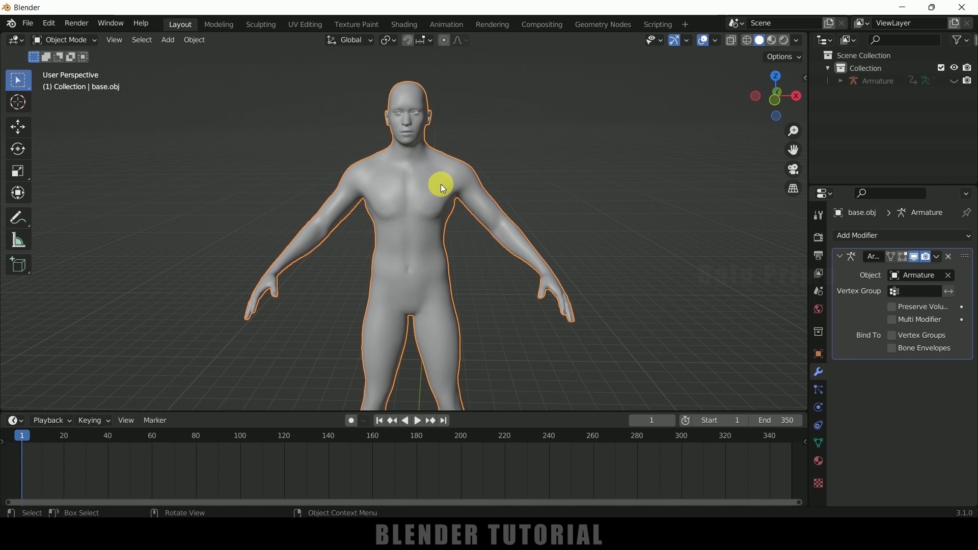
# Put base.obj into Edit Mode with all geometry selected
pyautogui.press('Tab')
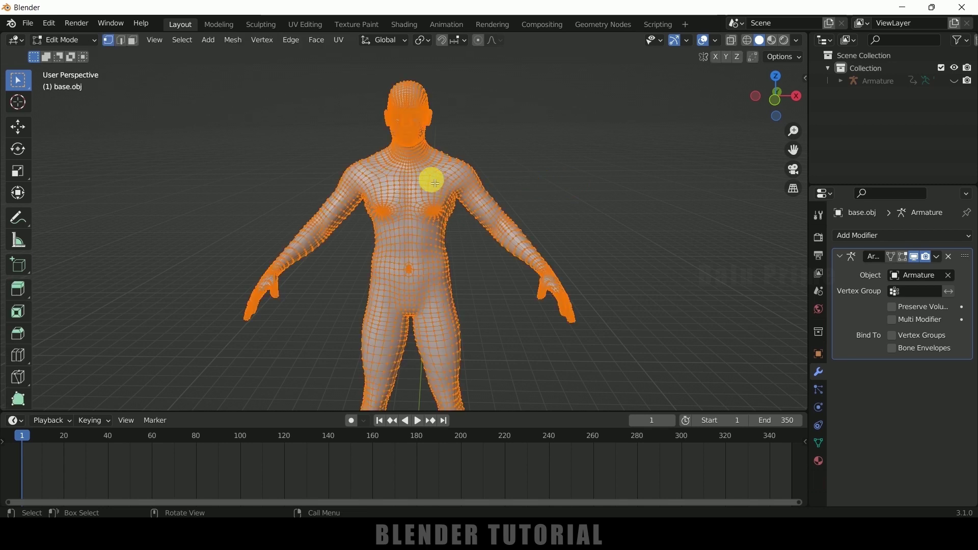
pyautogui.scroll(3, 221, 142)
pyautogui.press('c')
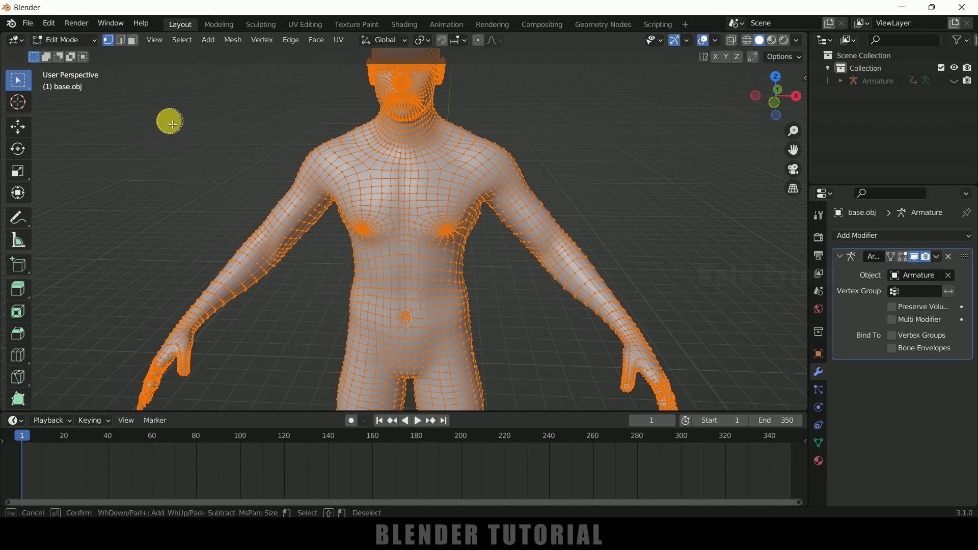
pyautogui.press('Escape')
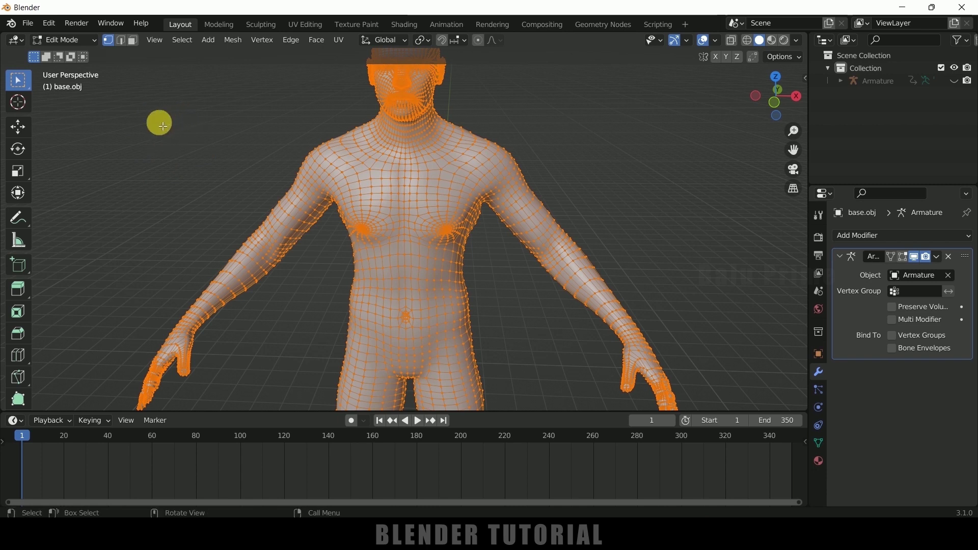
# In Face select mode, paint-select the shoulder, chest, belly, upper-arm and back faces
pyautogui.click(132, 42)
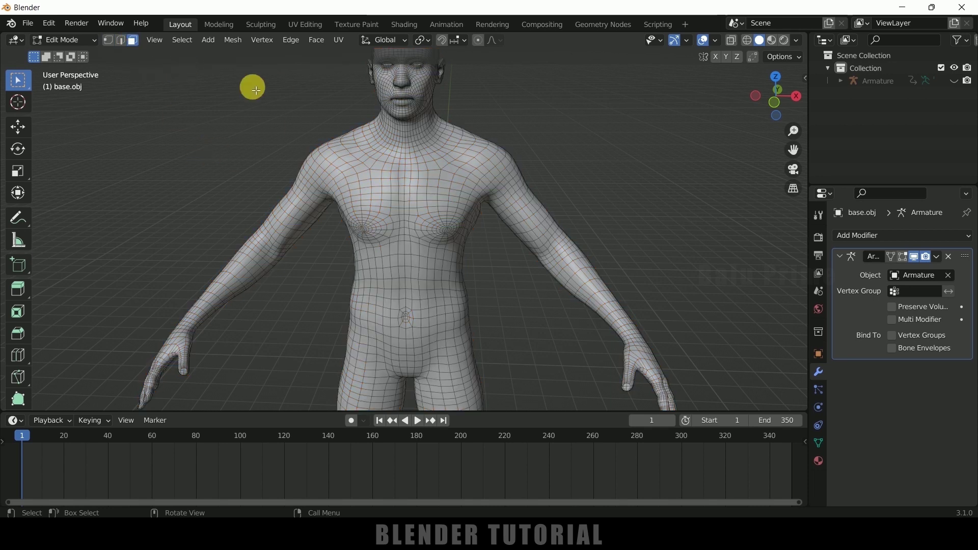
pyautogui.press('c')
pyautogui.press('c')
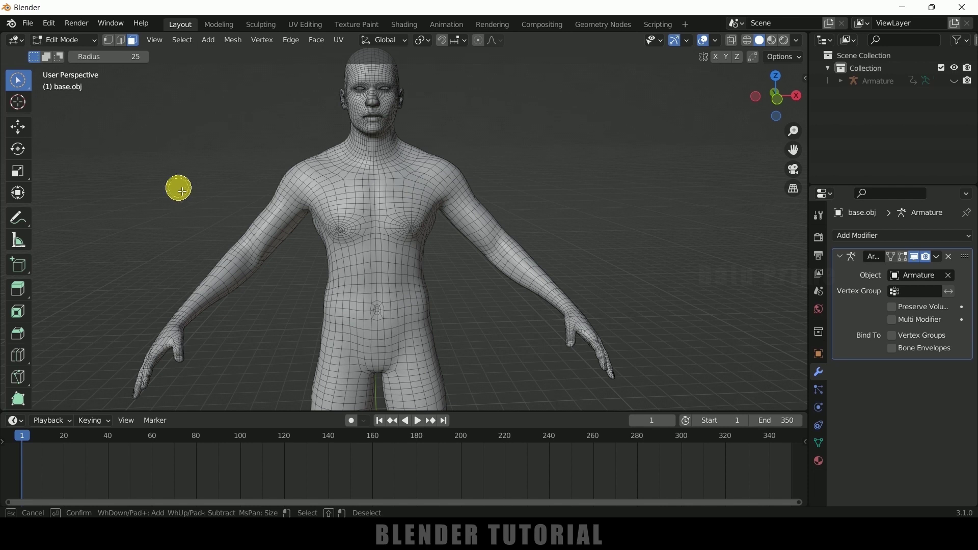
pyautogui.moveTo(182, 192); pyautogui.dragTo(182, 191)
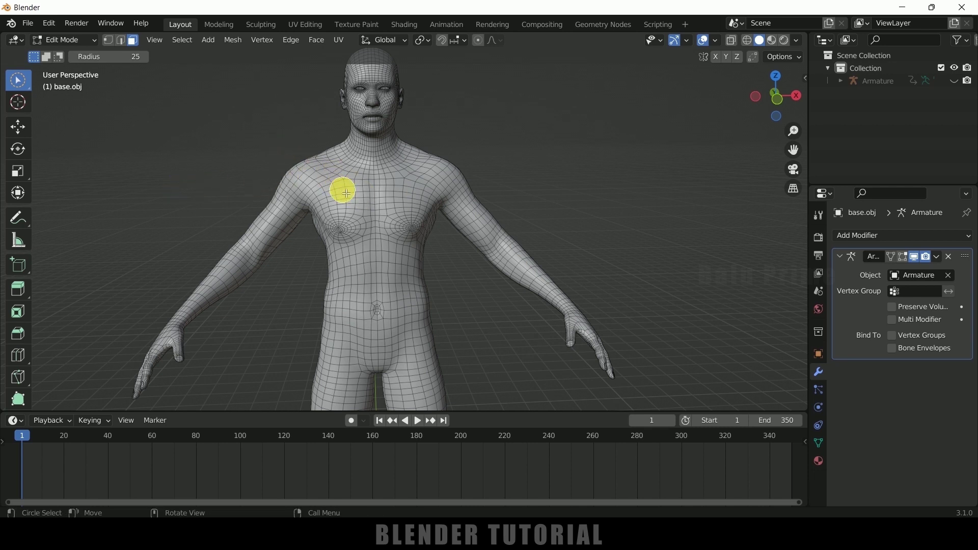
pyautogui.moveTo(313, 155)
pyautogui.mouseDown()
pyautogui.moveTo(343, 179)
pyautogui.moveTo(398, 181)
pyautogui.moveTo(434, 160)
pyautogui.mouseUp()
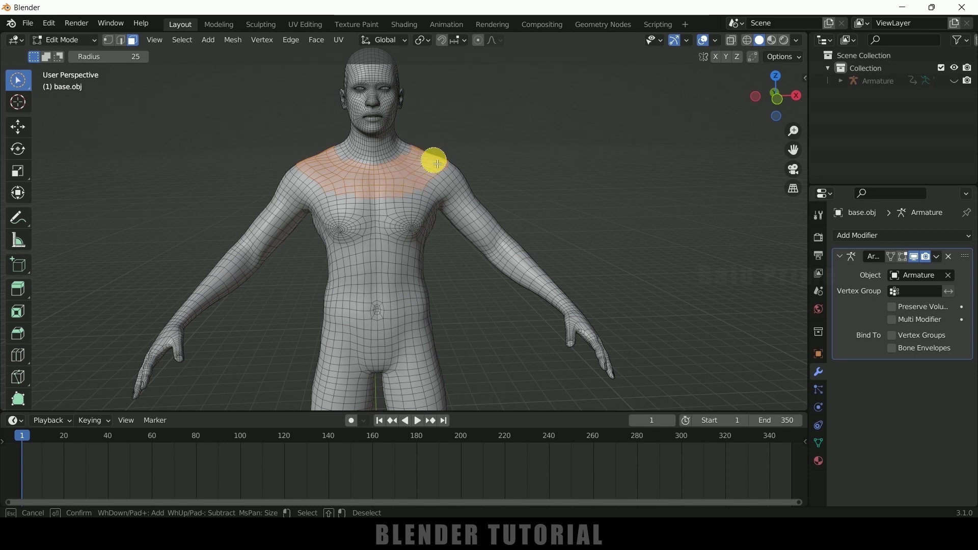
pyautogui.moveTo(438, 164); pyautogui.dragTo(433, 159)
pyautogui.moveTo(297, 178)
pyautogui.mouseDown()
pyautogui.moveTo(394, 213)
pyautogui.moveTo(349, 224)
pyautogui.moveTo(312, 255)
pyautogui.moveTo(277, 233)
pyautogui.moveTo(416, 166)
pyautogui.moveTo(349, 328)
pyautogui.moveTo(439, 210)
pyautogui.moveTo(474, 234)
pyautogui.mouseUp()
pyautogui.moveTo(474, 234); pyautogui.dragTo(332, 242, button='middle')
pyautogui.moveTo(332, 243)
pyautogui.mouseDown()
pyautogui.moveTo(463, 331)
pyautogui.moveTo(467, 345)
pyautogui.mouseUp()
pyautogui.moveTo(467, 345)
pyautogui.mouseDown(button='middle')
pyautogui.moveTo(437, 234)
pyautogui.moveTo(441, 254)
pyautogui.moveTo(574, 246)
pyautogui.moveTo(428, 284)
pyautogui.mouseUp(button='middle')
# Check the shirt-shaped torso selection from front, side and rear, then begin a move
pyautogui.moveTo(441, 242); pyautogui.dragTo(602, 261, button='middle')
pyautogui.moveTo(307, 328); pyautogui.dragTo(389, 258, button='middle')
pyautogui.scroll(2, 402, 274)
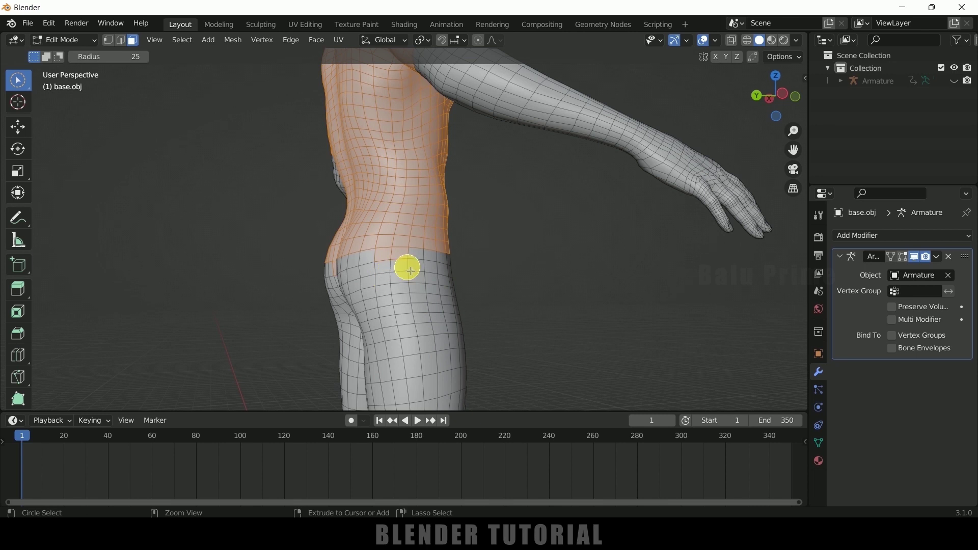
pyautogui.moveTo(349, 295); pyautogui.dragTo(365, 282, button='middle')
pyautogui.press('c')
pyautogui.press('Escape')
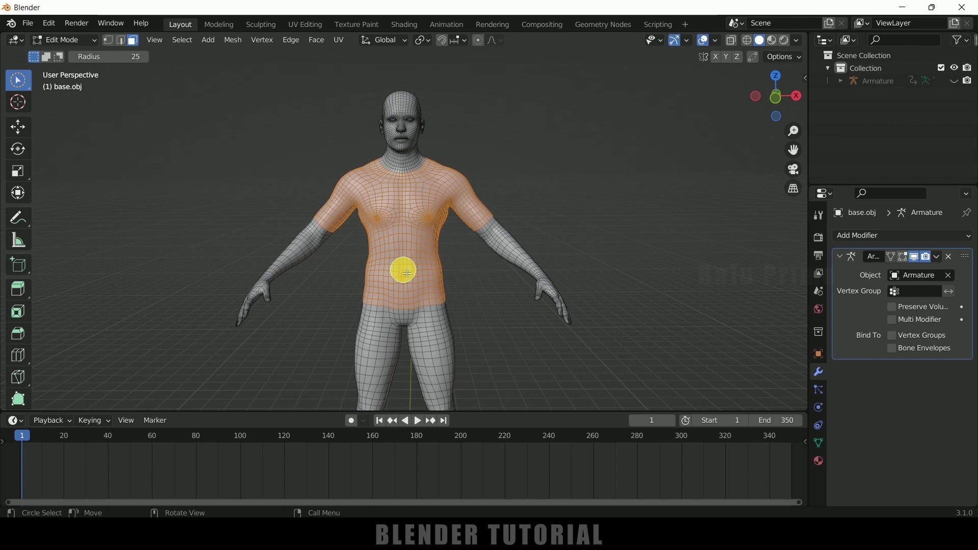
pyautogui.press('g')
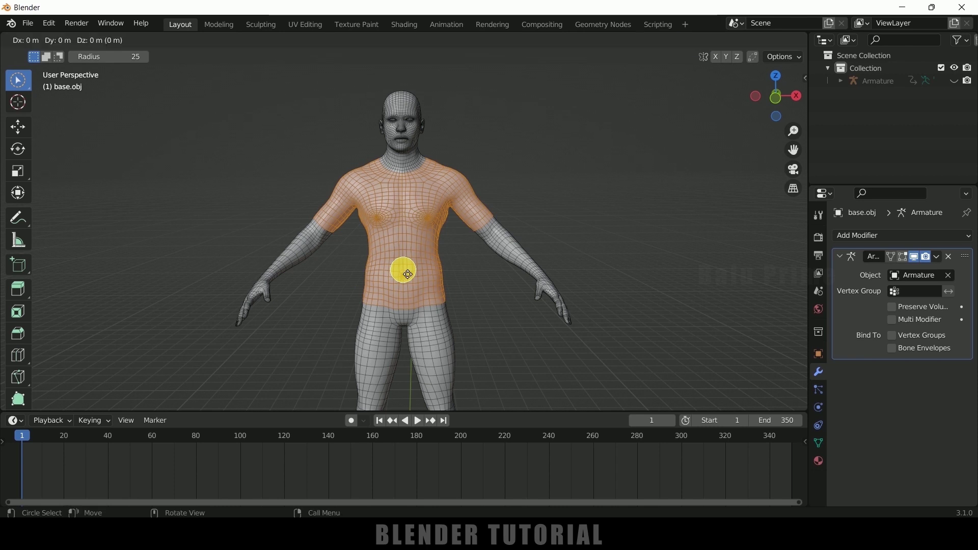
# Keep the duplicated shirt faces in place and fatten them slightly outward
pyautogui.rightClick(407, 274)
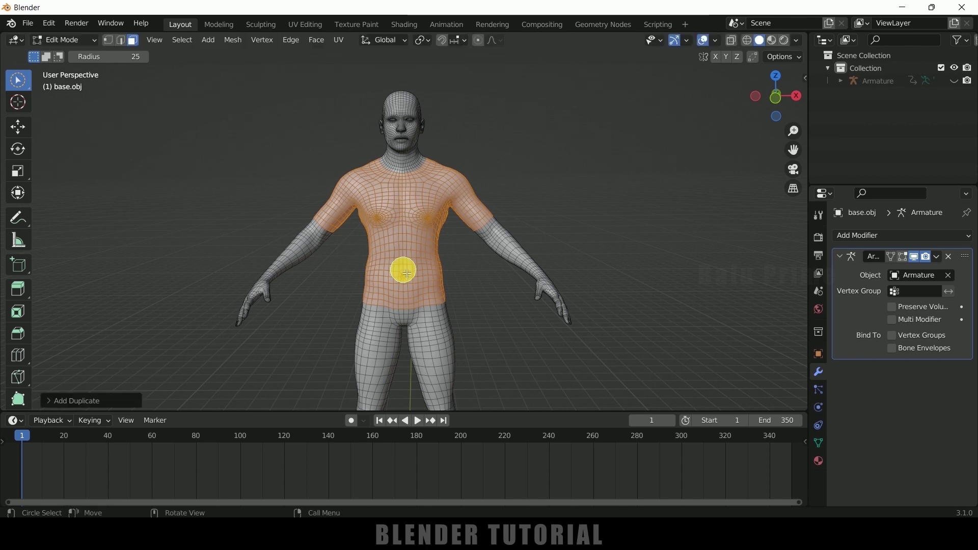
pyautogui.hotkey('alt', 's')
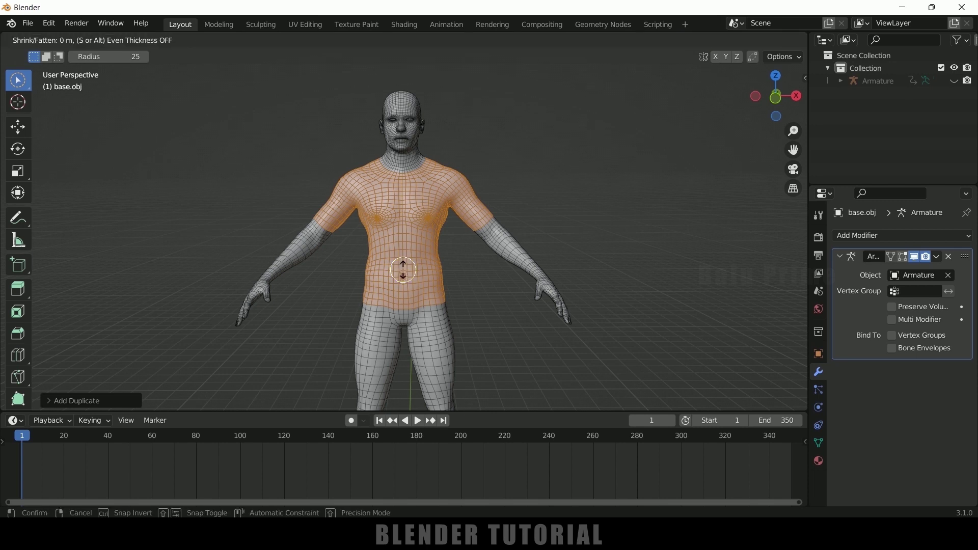
pyautogui.click(411, 222)
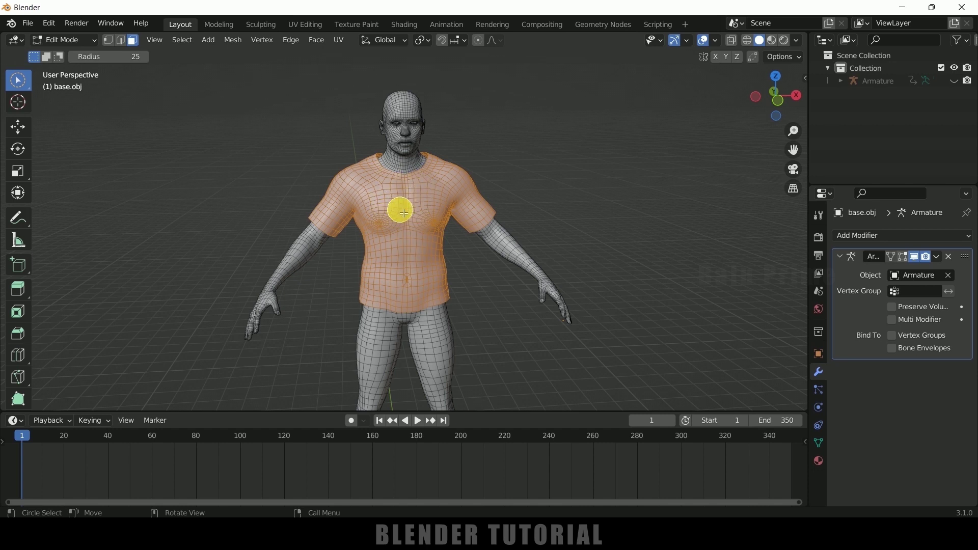
# Separate the shirt faces into their own object, base.obj.001, and select it in Object Mode
pyautogui.press('p')
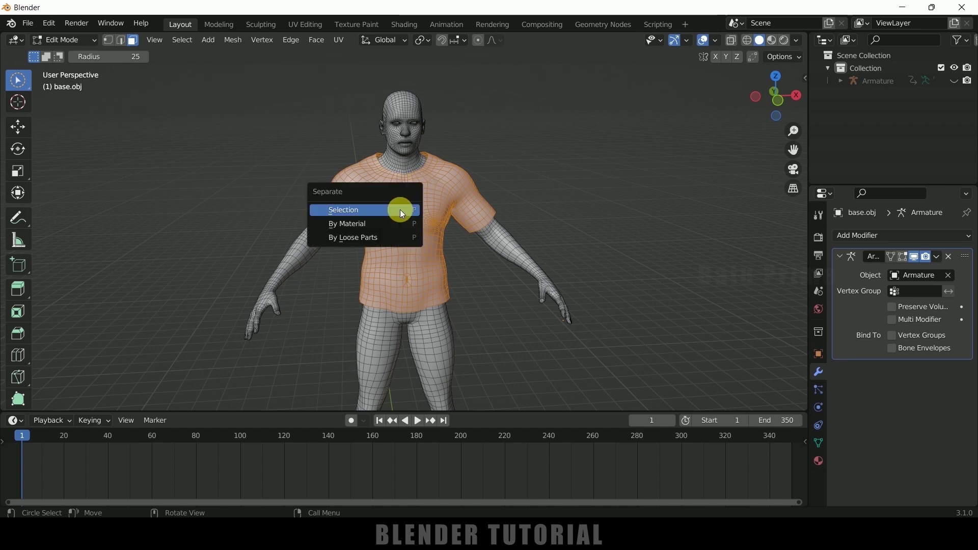
pyautogui.click(365, 211)
pyautogui.press('Tab')
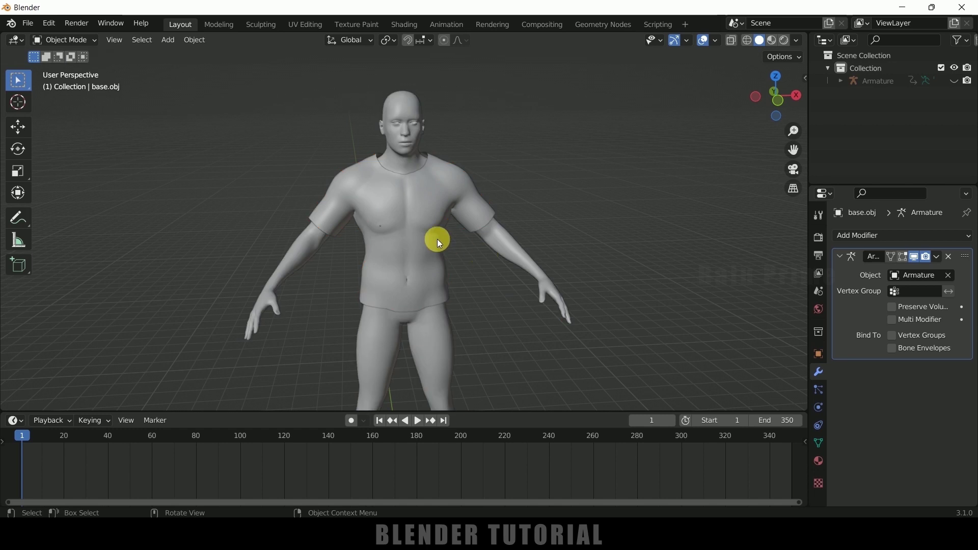
pyautogui.click(418, 207)
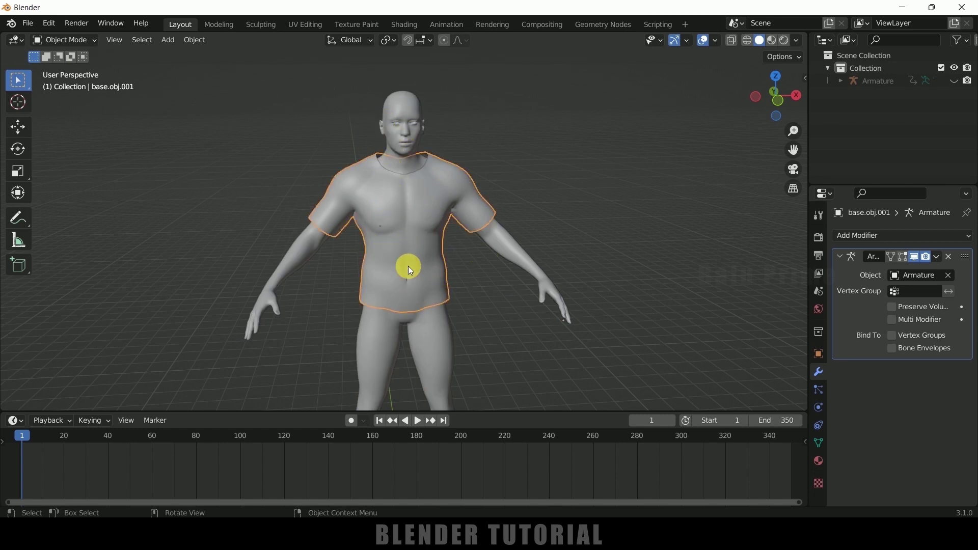
# Set the shirt object's origin to its geometry
pyautogui.click(194, 40)
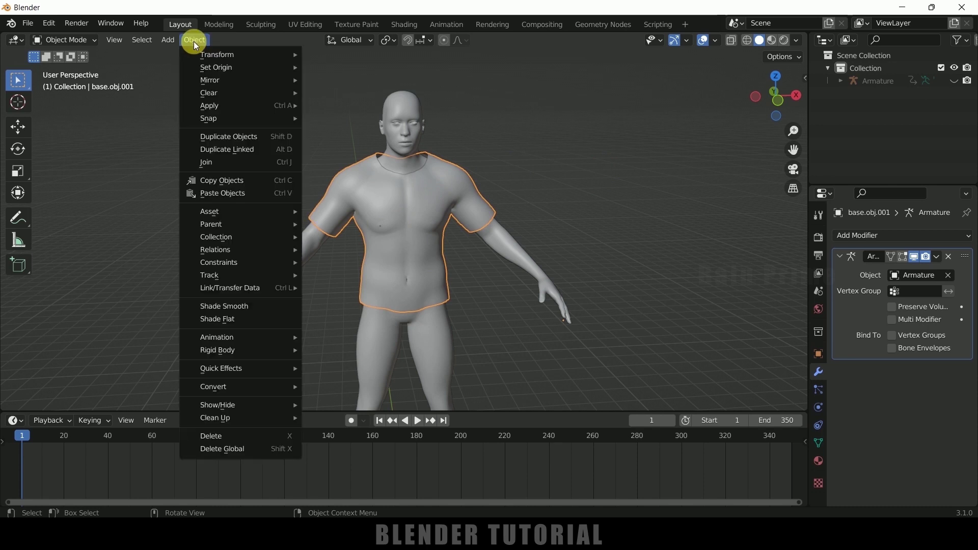
pyautogui.moveTo(216, 69)
pyautogui.click(357, 81)
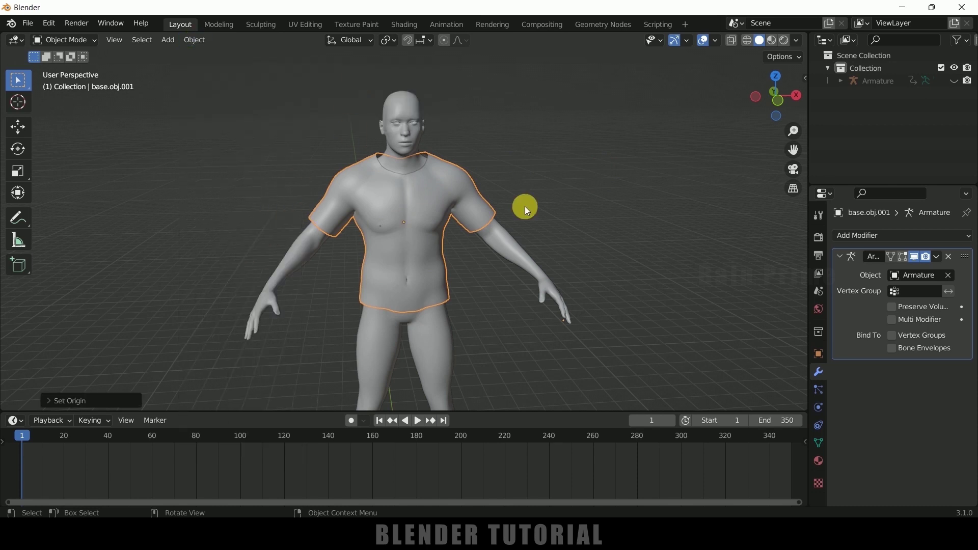
pyautogui.hotkey('shift', 'space')
pyautogui.press('g')
pyautogui.click(408, 198)
pyautogui.scroll(3, 469, 239)
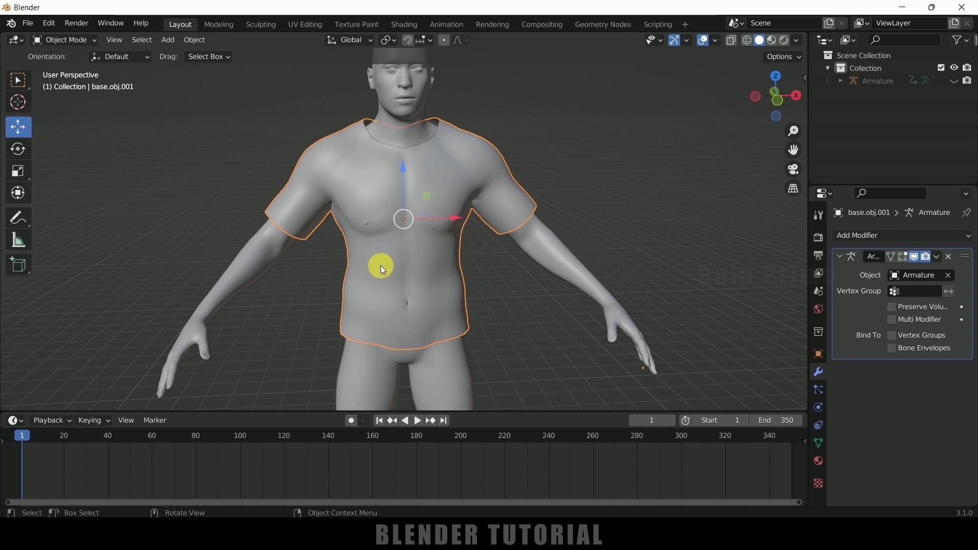
# Hide the base.obj body and open the shirt base.obj.001 in the Sculpting workspace
pyautogui.click(596, 179)
pyautogui.click(441, 203)
pyautogui.click(593, 284)
pyautogui.click(565, 258)
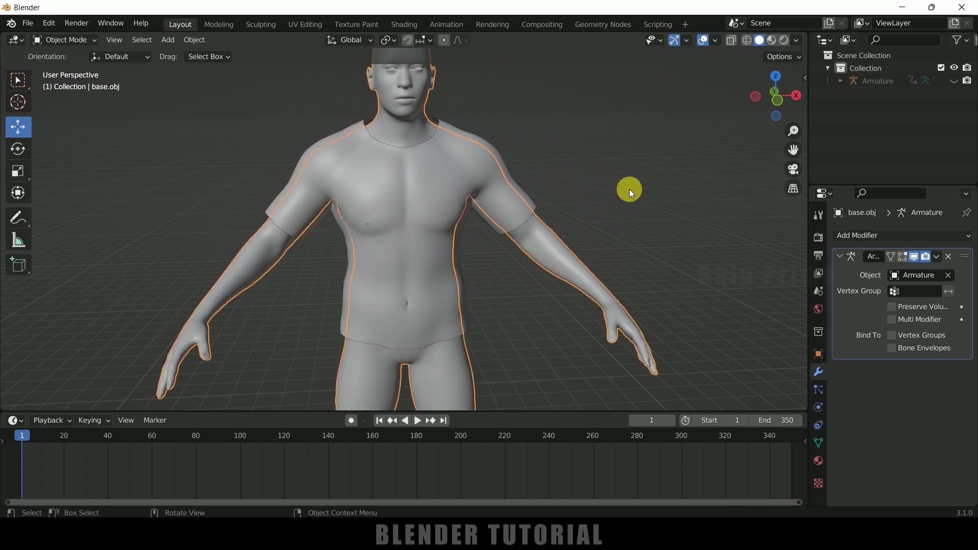
pyautogui.press('h')
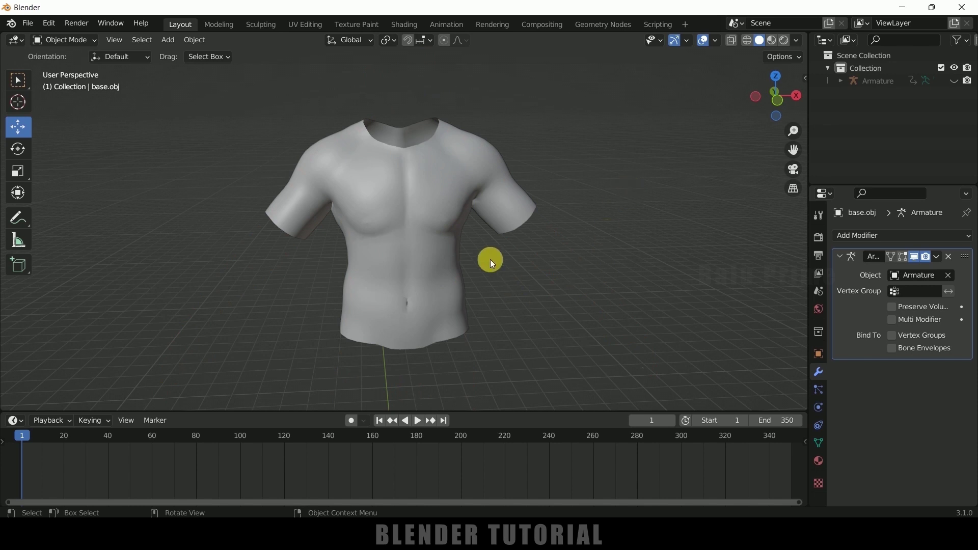
pyautogui.click(441, 216)
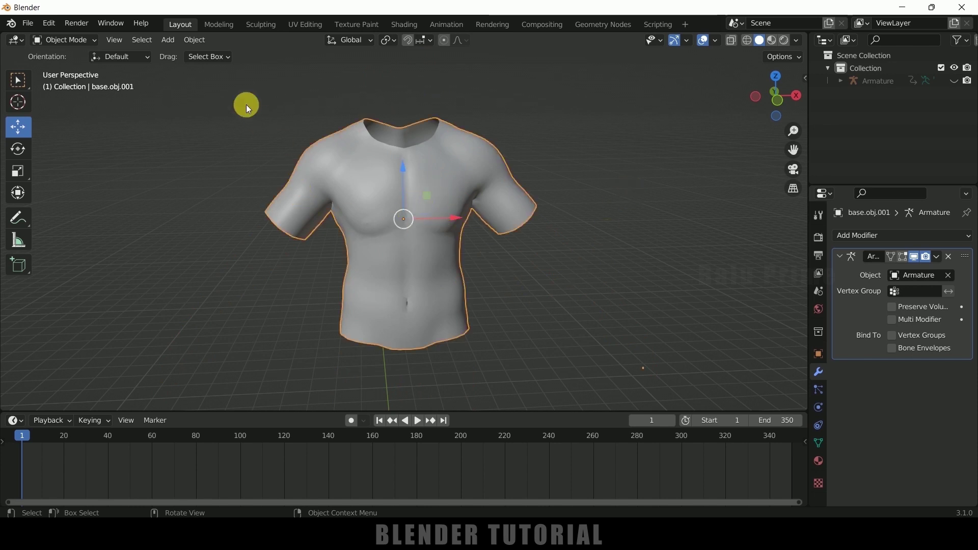
pyautogui.click(258, 23)
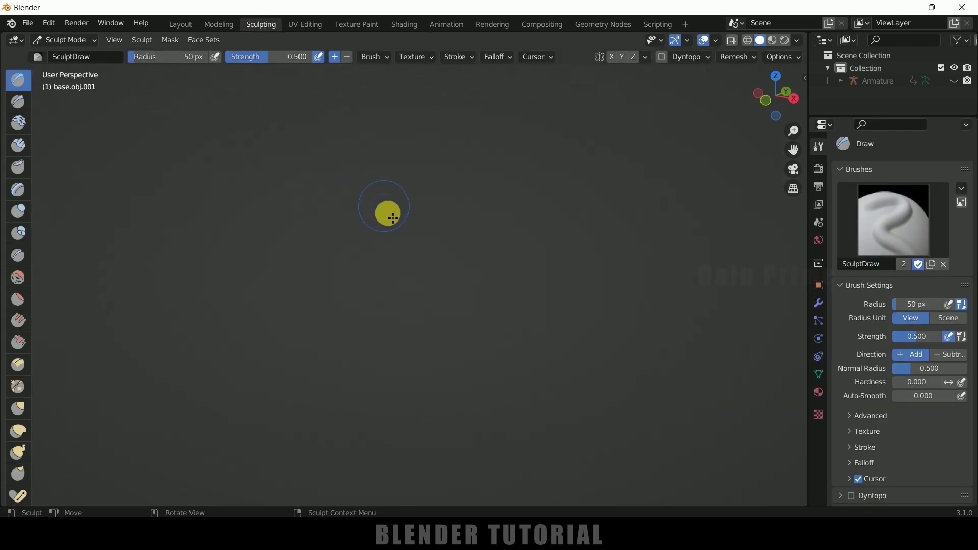
# Smooth the shirt's chest and belly muscles with a 78 px Flatten/Contrast brush, then return to Layout
pyautogui.scroll(6, 444, 240)
pyautogui.moveTo(447, 170)
pyautogui.keyDown('shift'); pyautogui.mouseDown(button='middle')
pyautogui.moveTo(451, 321)
pyautogui.moveTo(539, 310)
pyautogui.moveTo(509, 275)
pyautogui.mouseUp(button='middle'); pyautogui.keyUp('shift')
pyautogui.scroll(4, 452, 321)
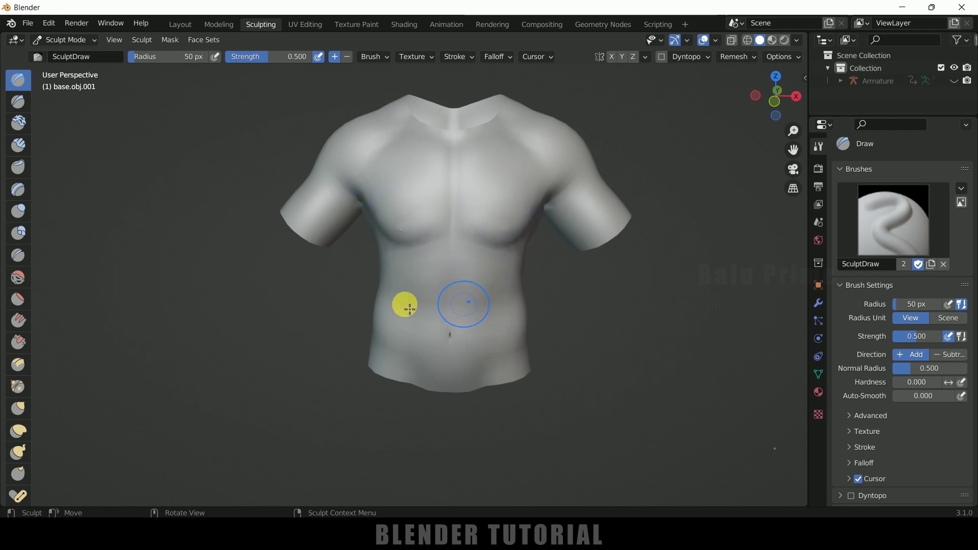
pyautogui.click(15, 302)
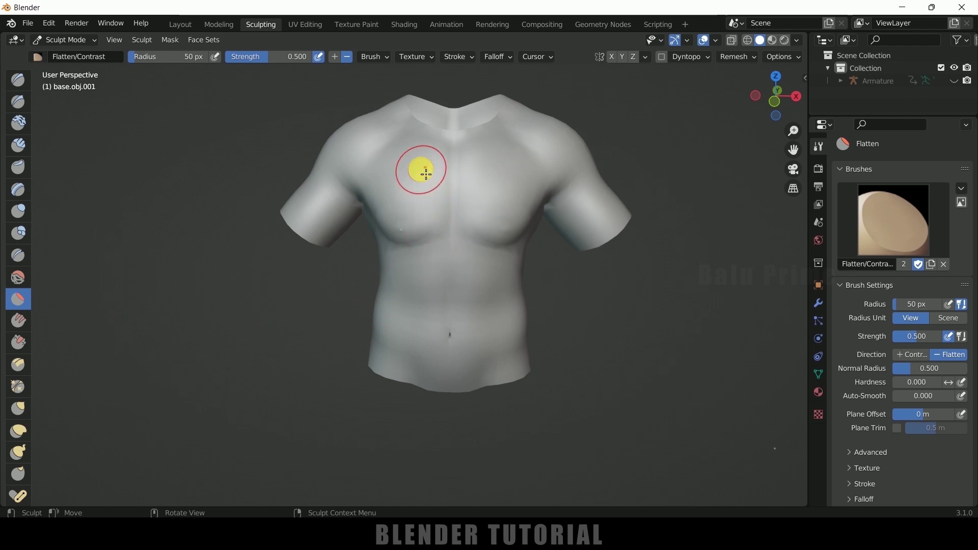
pyautogui.moveTo(147, 56); pyautogui.dragTo(155, 57)
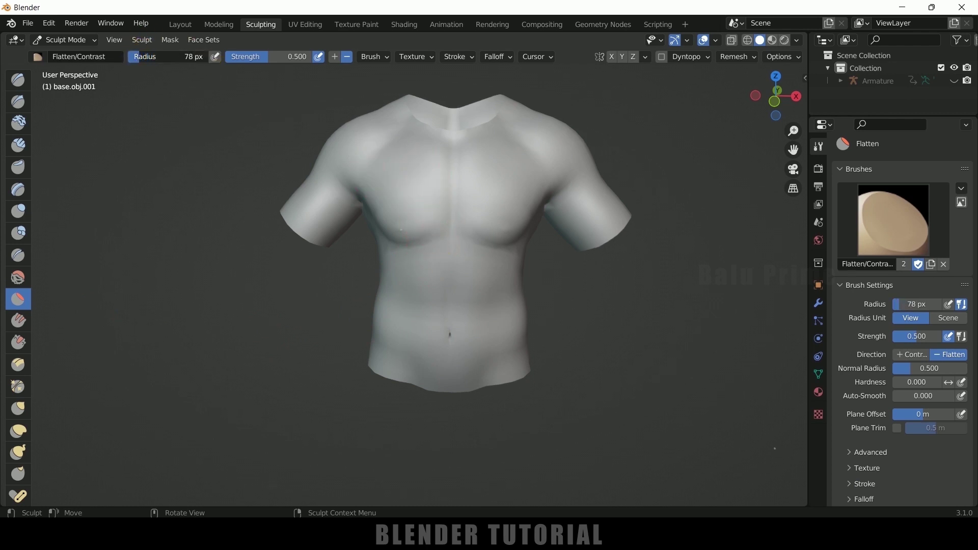
pyautogui.moveTo(573, 258)
pyautogui.mouseDown()
pyautogui.moveTo(402, 267)
pyautogui.moveTo(402, 249)
pyautogui.moveTo(439, 203)
pyautogui.moveTo(445, 371)
pyautogui.moveTo(369, 219)
pyautogui.mouseUp()
pyautogui.moveTo(369, 219)
pyautogui.mouseDown(button='middle')
pyautogui.moveTo(515, 192)
pyautogui.moveTo(343, 148)
pyautogui.moveTo(655, 284)
pyautogui.moveTo(536, 392)
pyautogui.moveTo(533, 369)
pyautogui.moveTo(373, 163)
pyautogui.moveTo(522, 332)
pyautogui.mouseUp(button='middle')
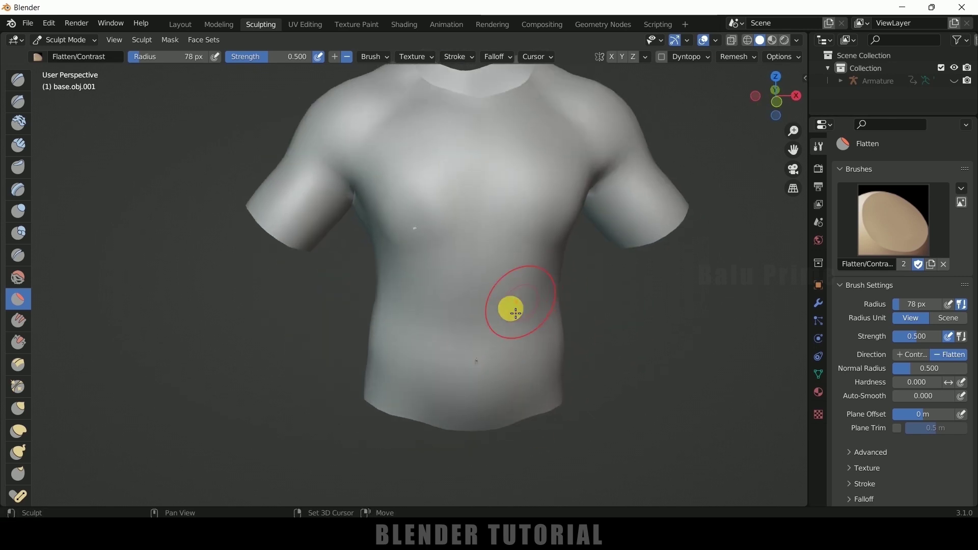
pyautogui.scroll(-3, 448, 297)
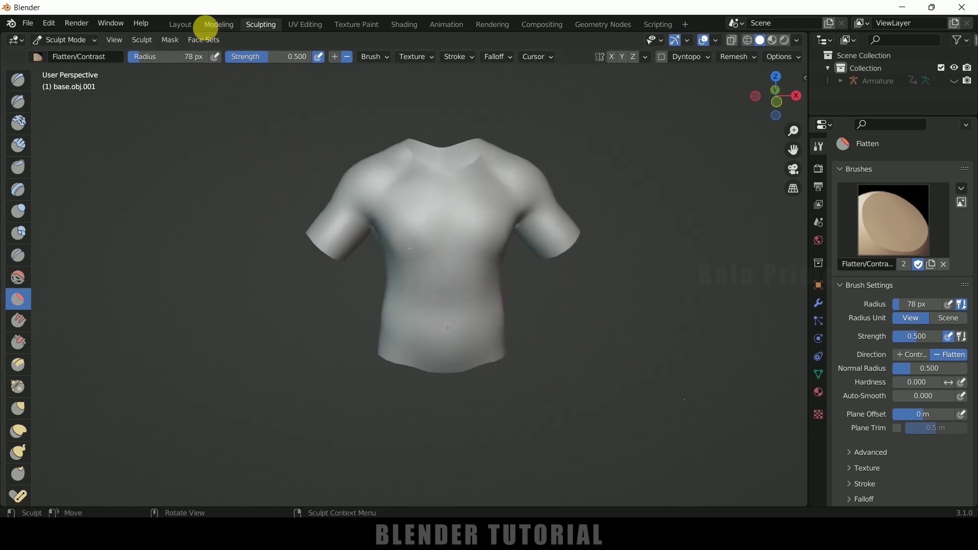
pyautogui.click(180, 24)
pyautogui.scroll(3, 459, 336)
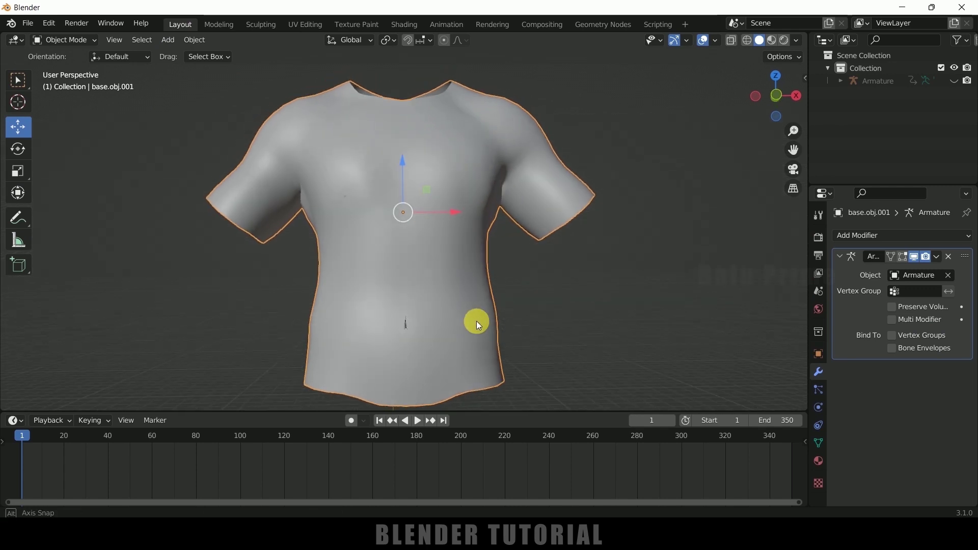
# In Edit Mode, select the four navel-dent faces on the shirt and delete them
pyautogui.scroll(3, 405, 333)
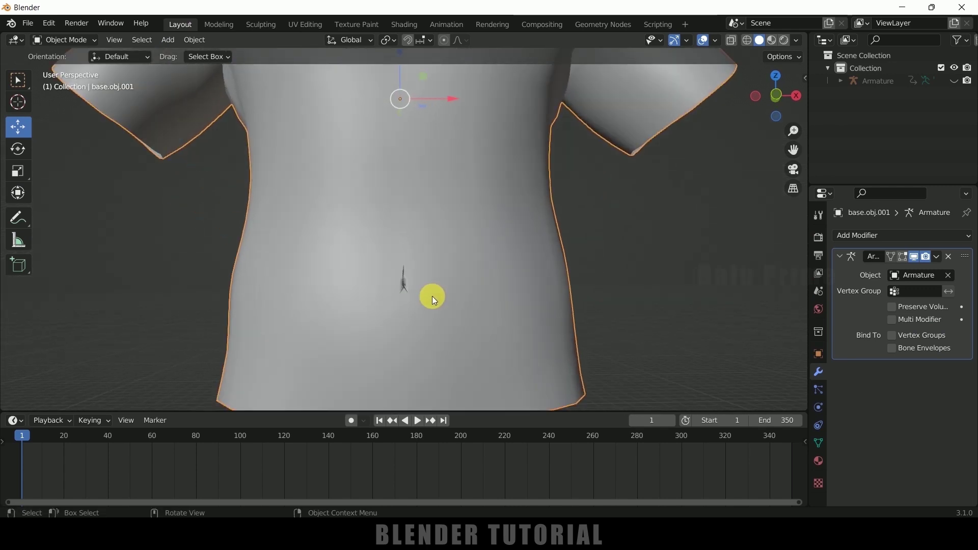
pyautogui.scroll(2, 432, 294)
pyautogui.scroll(-8, 408, 347)
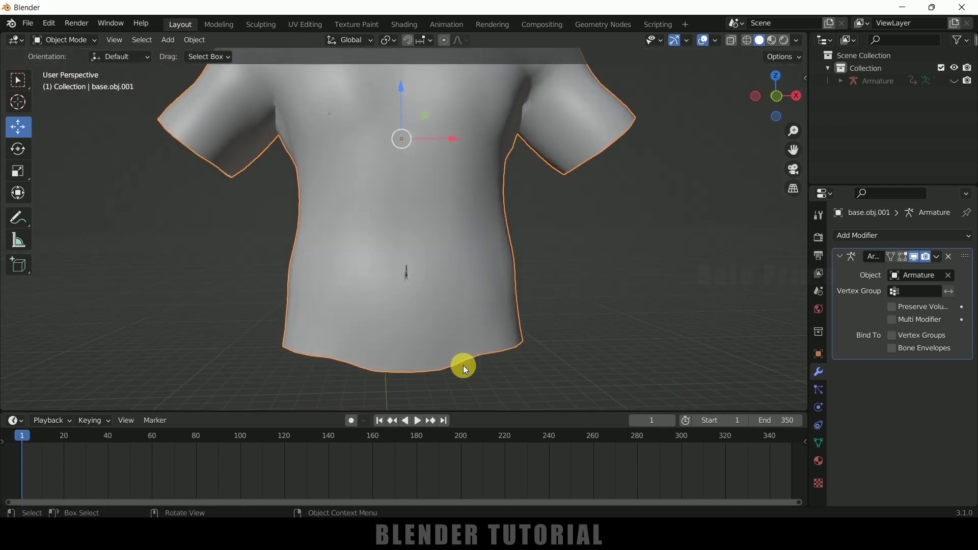
pyautogui.press('Tab')
pyautogui.scroll(5, 375, 295)
pyautogui.scroll(-2, 557, 225)
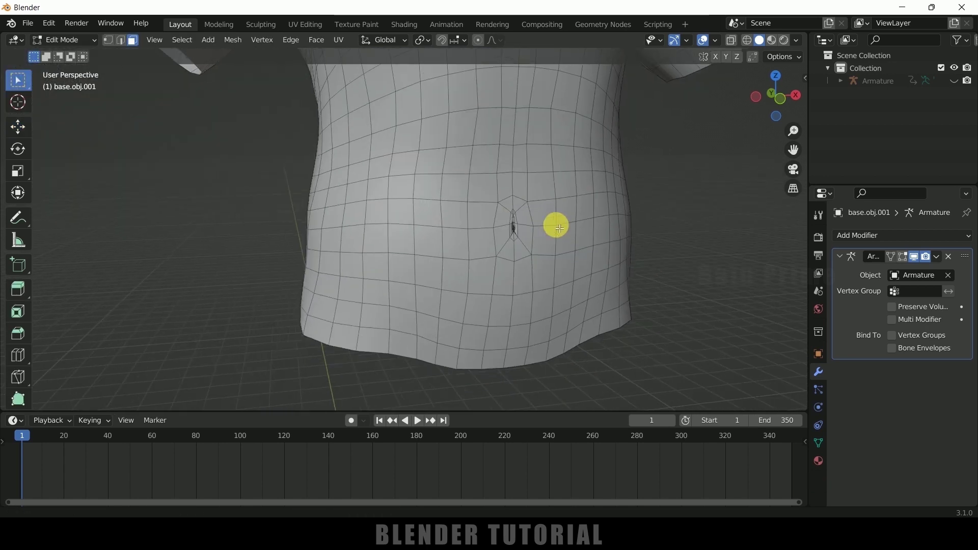
pyautogui.scroll(3, 515, 271)
pyautogui.moveTo(373, 294); pyautogui.dragTo(379, 274, button='middle')
pyautogui.click(368, 244)
pyautogui.click(380, 224)
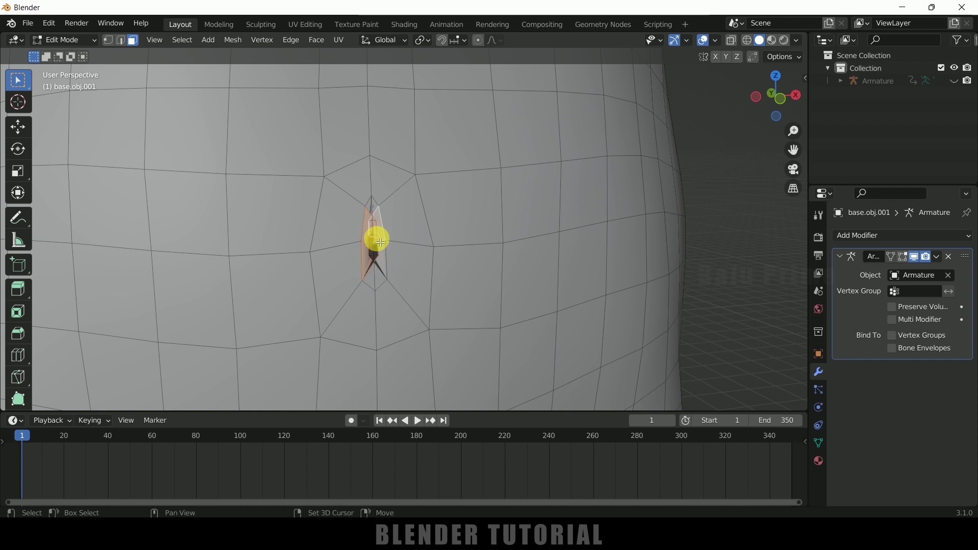
pyautogui.click(381, 215)
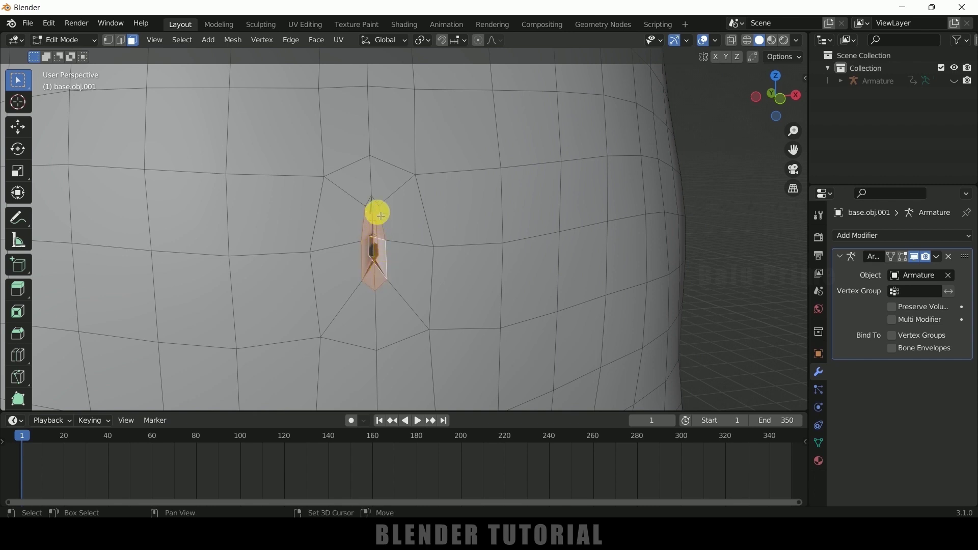
pyautogui.click(373, 206)
pyautogui.press('x')
pyautogui.click(421, 222)
# Fill the navel hole with one face in edge select mode, then return to Object Mode
pyautogui.moveTo(513, 251); pyautogui.dragTo(505, 255, button='middle')
pyautogui.click(121, 40)
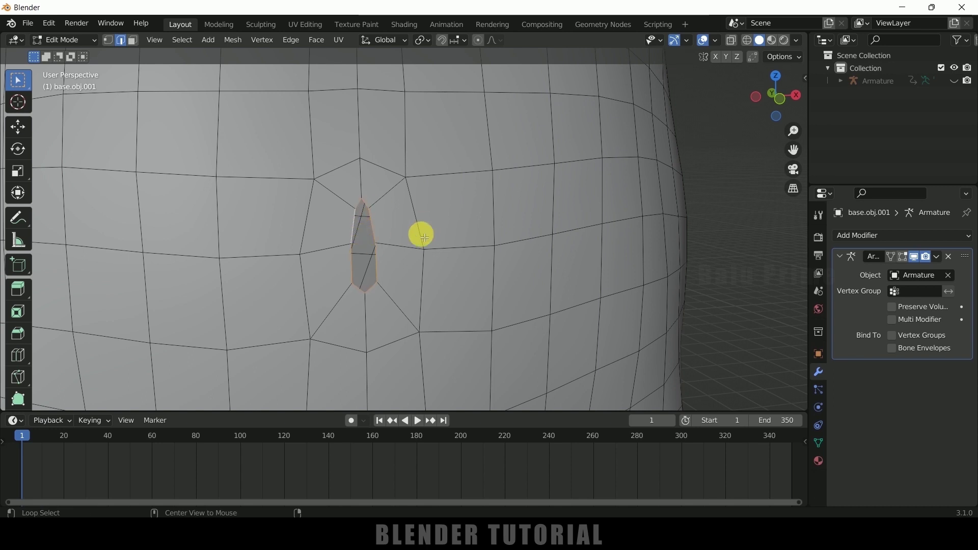
pyautogui.press('f')
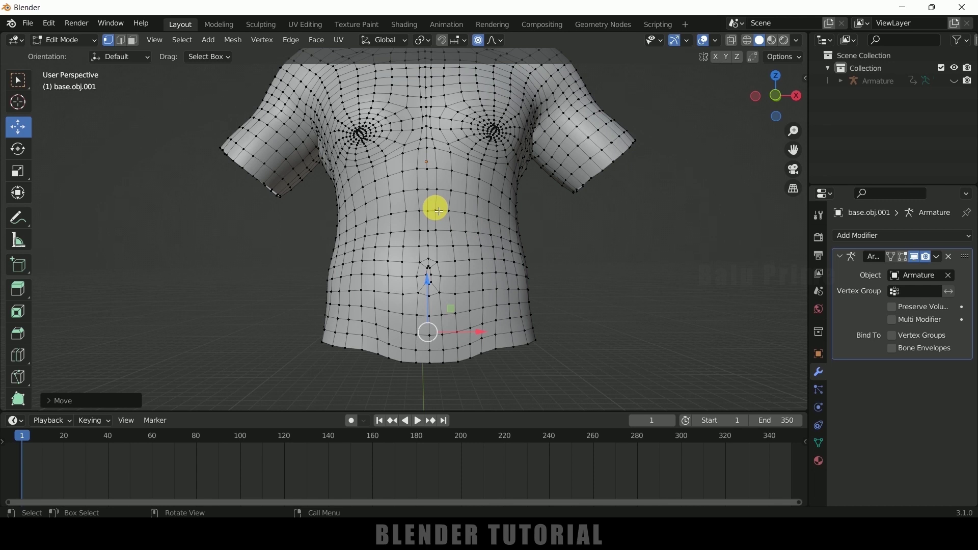
pyautogui.press('Tab')
pyautogui.scroll(-5, 453, 199)
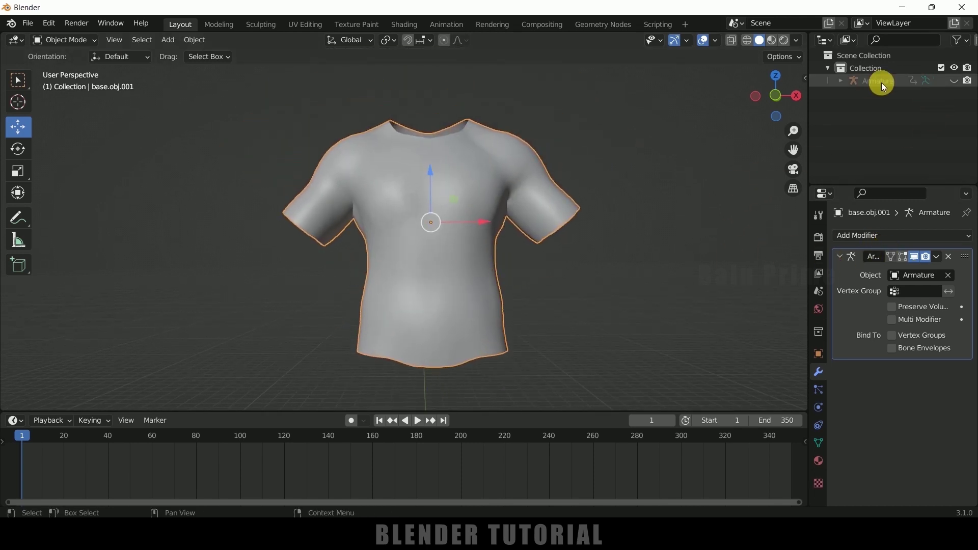
# Unhide base.obj under the Armature and orbit around to check the shirt's fit
pyautogui.click(840, 81)
pyautogui.click(954, 131)
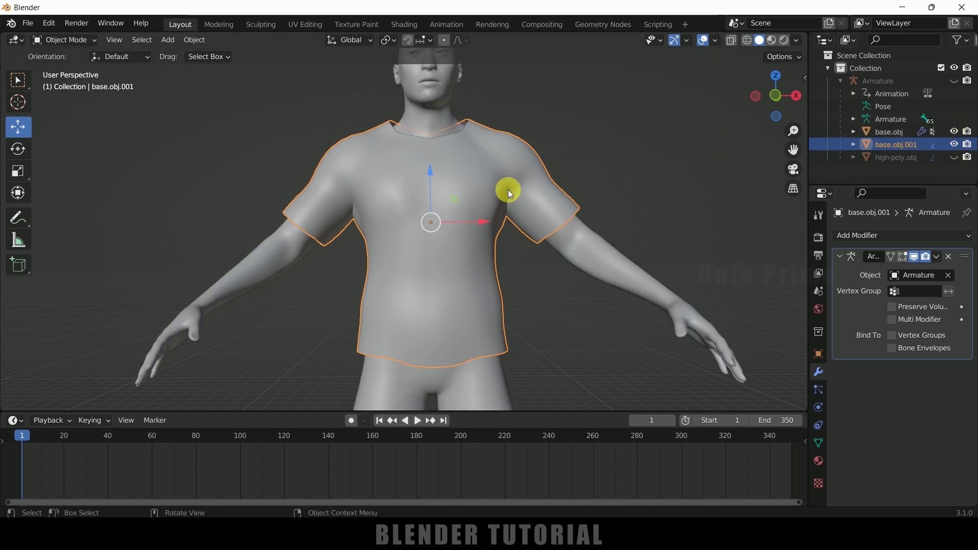
pyautogui.moveTo(332, 277); pyautogui.dragTo(644, 227, button='middle')
pyautogui.moveTo(414, 220); pyautogui.dragTo(338, 263, button='middle')
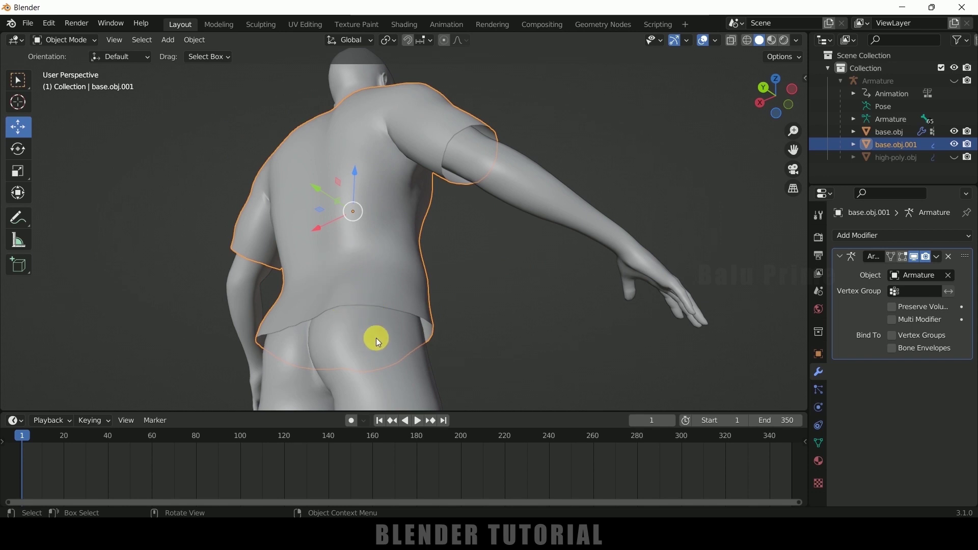
pyautogui.moveTo(448, 277); pyautogui.dragTo(546, 203, button='middle')
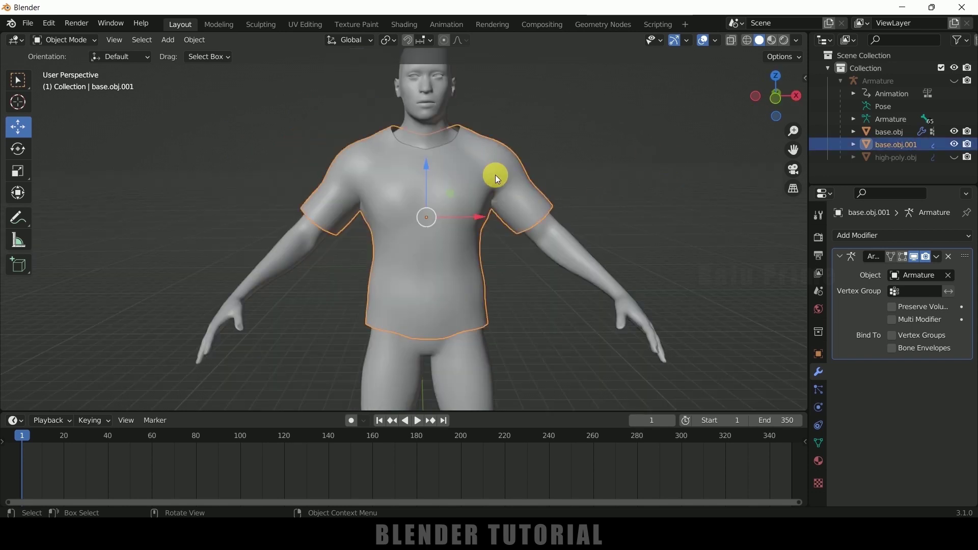
# Reselect the shirt and show its Physics properties
pyautogui.click(561, 202)
pyautogui.click(504, 163)
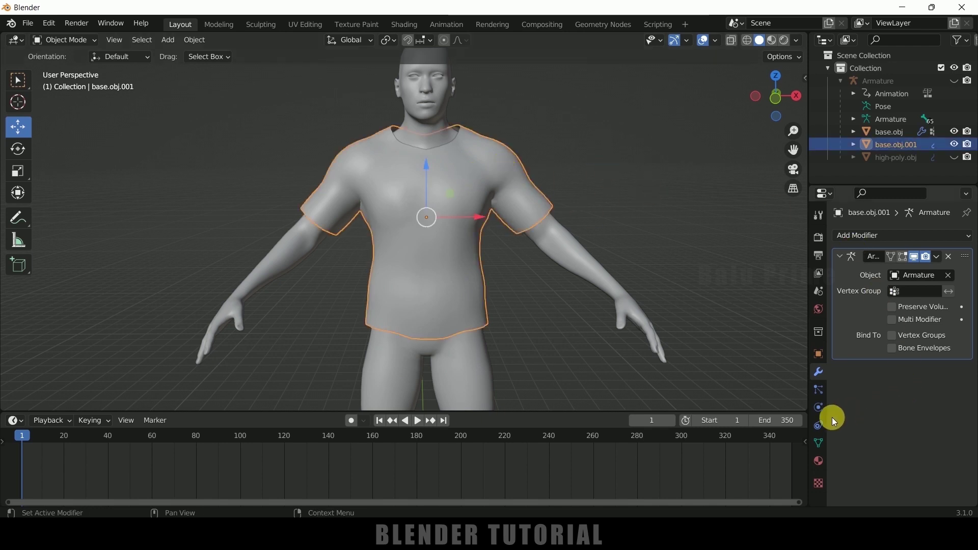
pyautogui.click(818, 407)
# Add Cloth physics to the shirt using the Denim preset
pyautogui.click(906, 265)
pyautogui.click(948, 353)
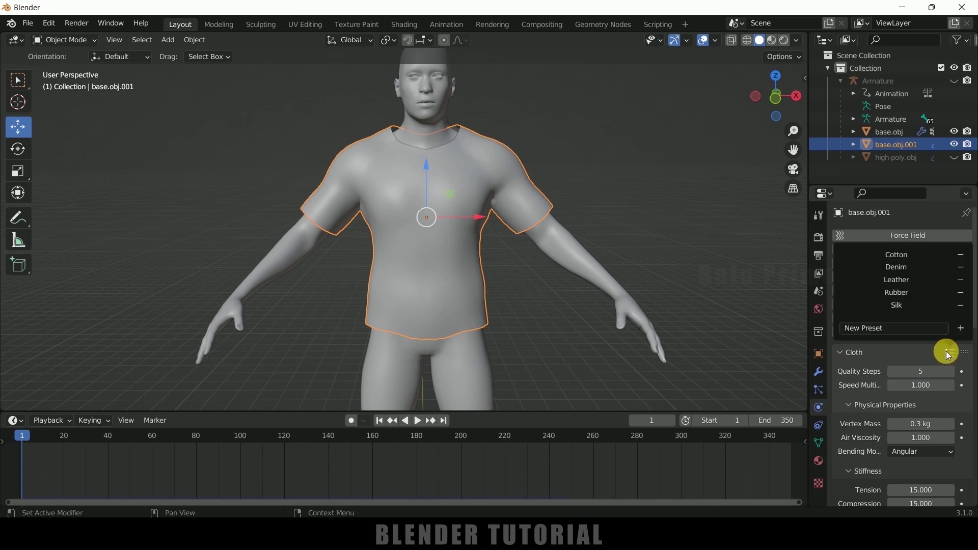
pyautogui.click(903, 269)
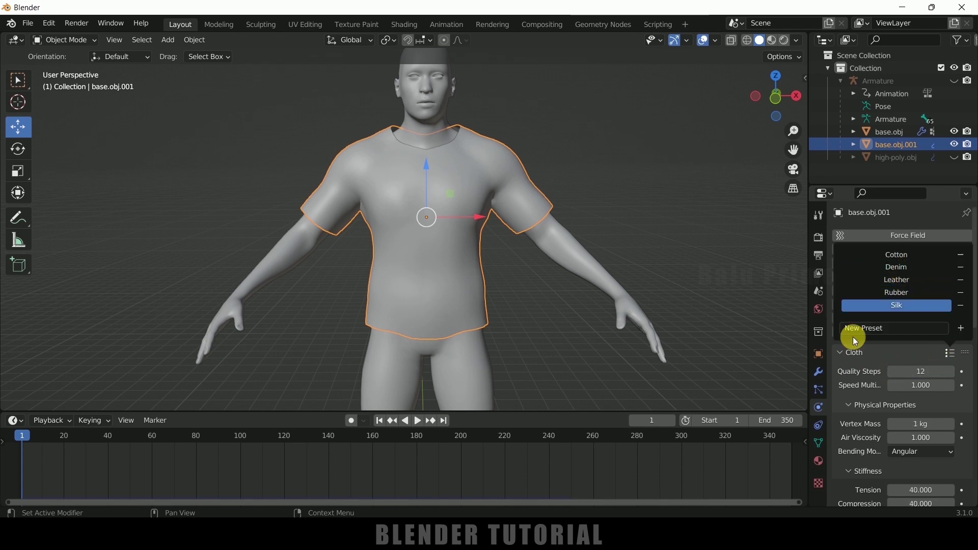
pyautogui.scroll(-2, 864, 364)
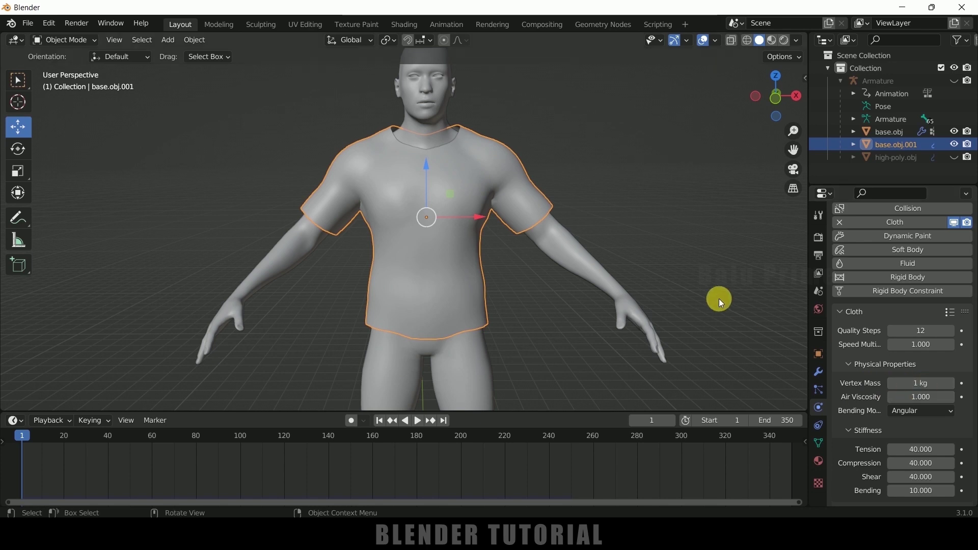
# Make the body base.obj a Collision object and play the animation
pyautogui.click(585, 267)
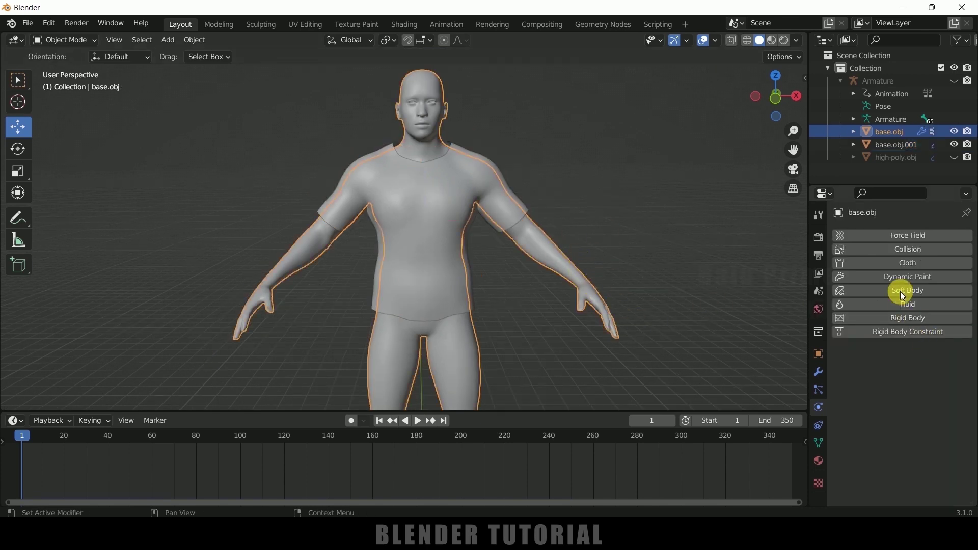
pyautogui.click(897, 249)
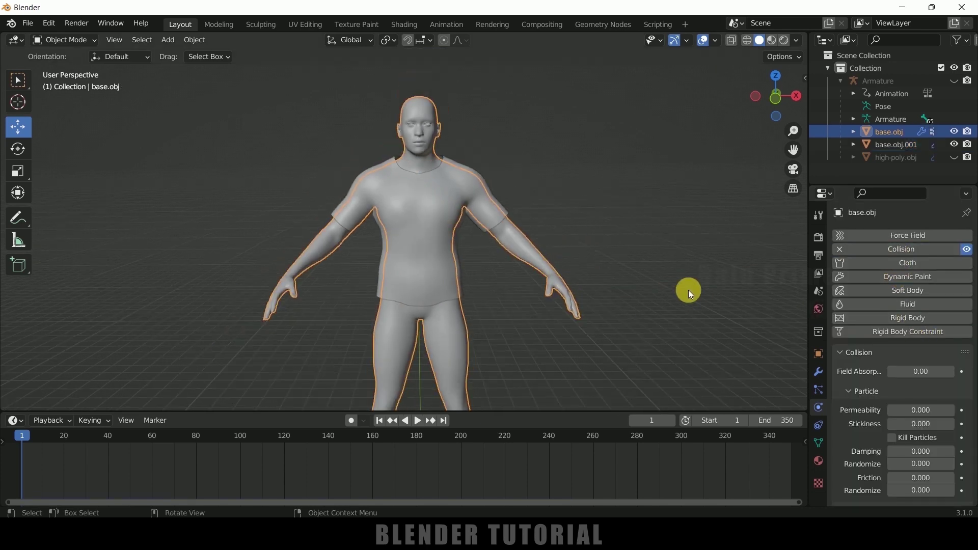
pyautogui.click(419, 420)
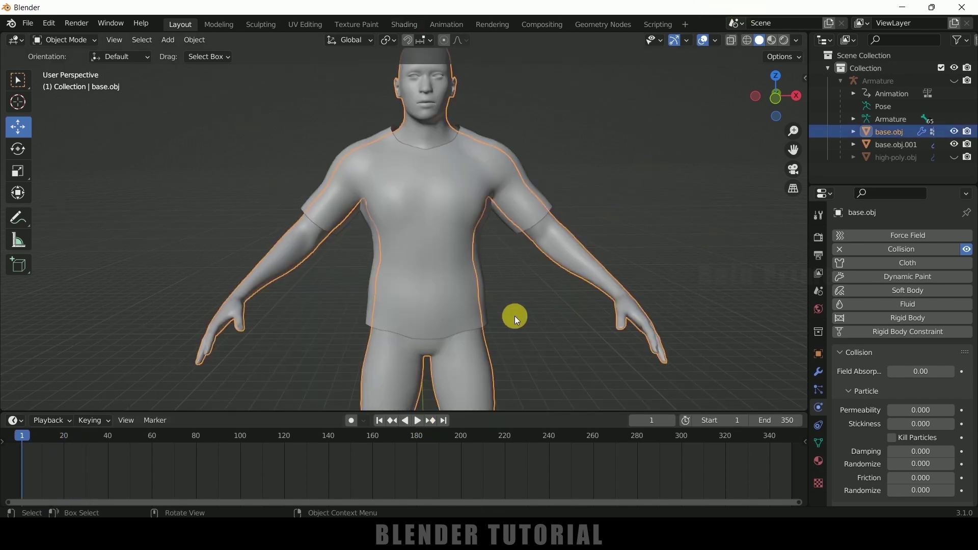
# Enable Bind To Vertex Groups in the Armature modifiers of both body and shirt
pyautogui.click(819, 372)
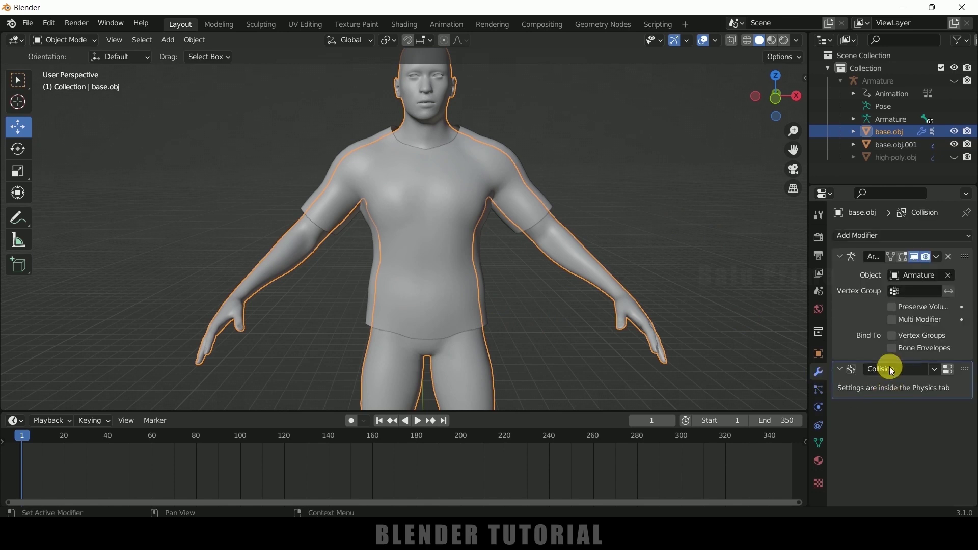
pyautogui.click(891, 334)
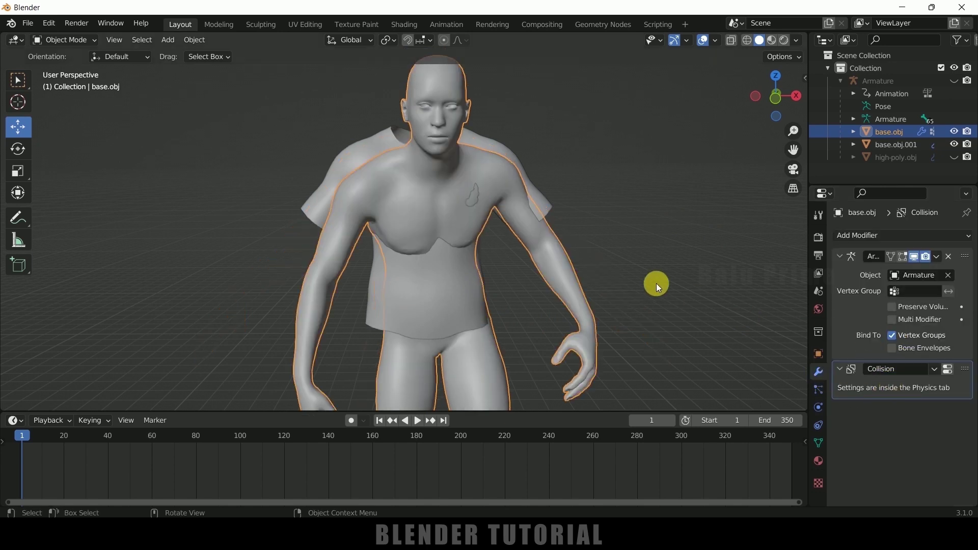
pyautogui.click(542, 201)
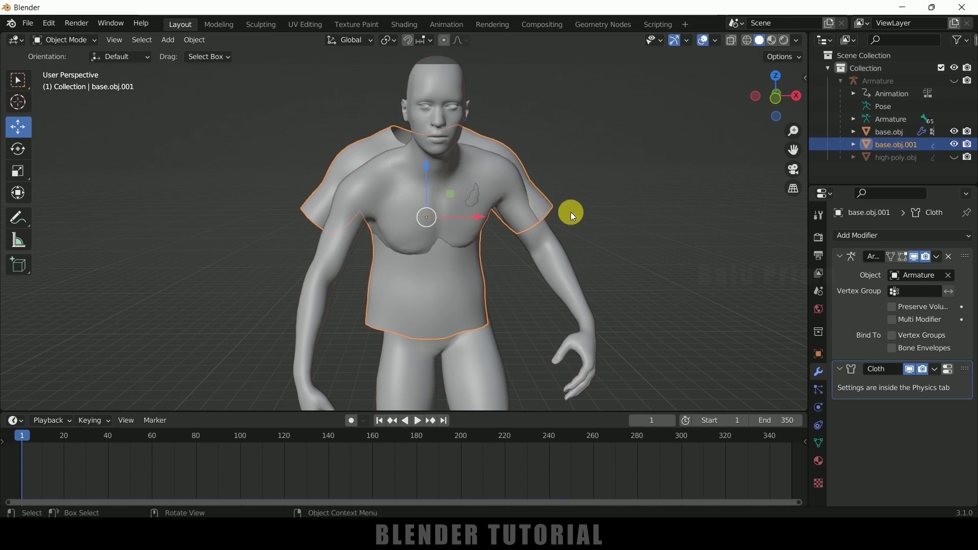
pyautogui.click(892, 336)
# Orbit around the figure, play the animation, then stop and rewind to frame 1
pyautogui.moveTo(723, 265); pyautogui.dragTo(663, 338, button='middle')
pyautogui.moveTo(526, 274); pyautogui.dragTo(640, 272, button='middle')
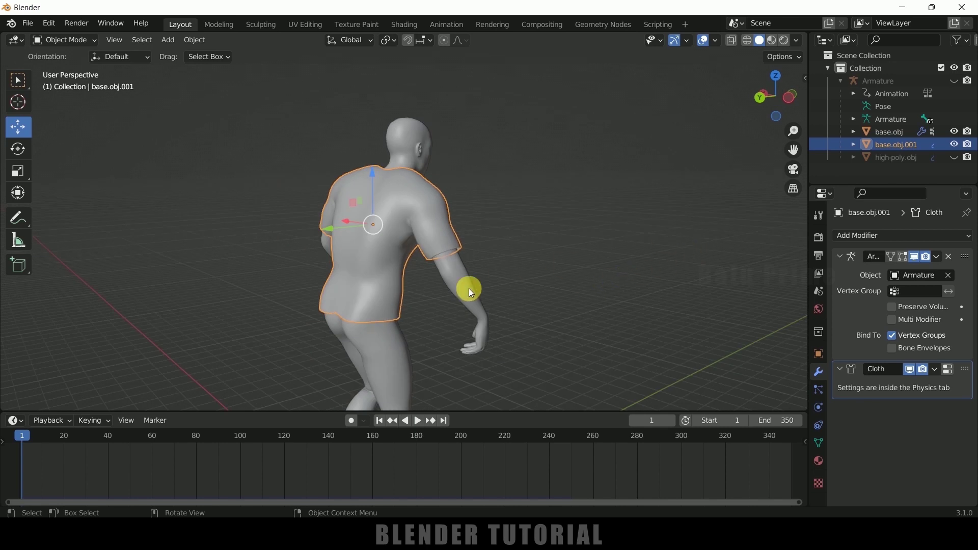
pyautogui.moveTo(551, 311); pyautogui.dragTo(378, 321, button='middle')
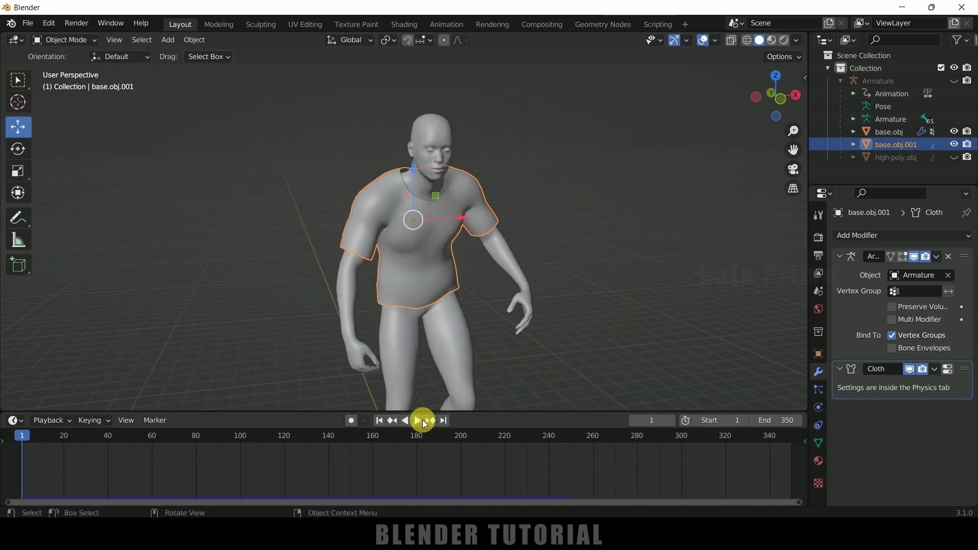
pyautogui.click(418, 421)
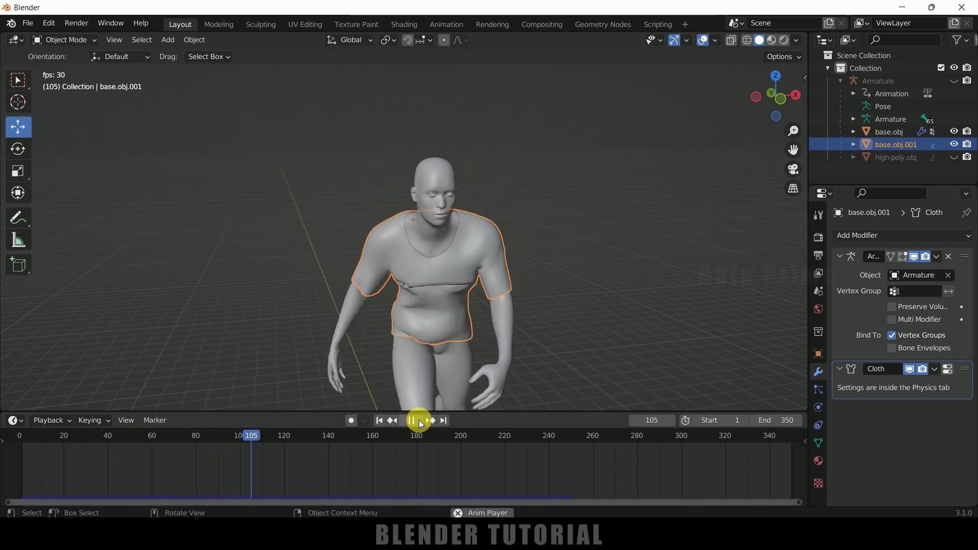
pyautogui.click(419, 421)
pyautogui.click(378, 420)
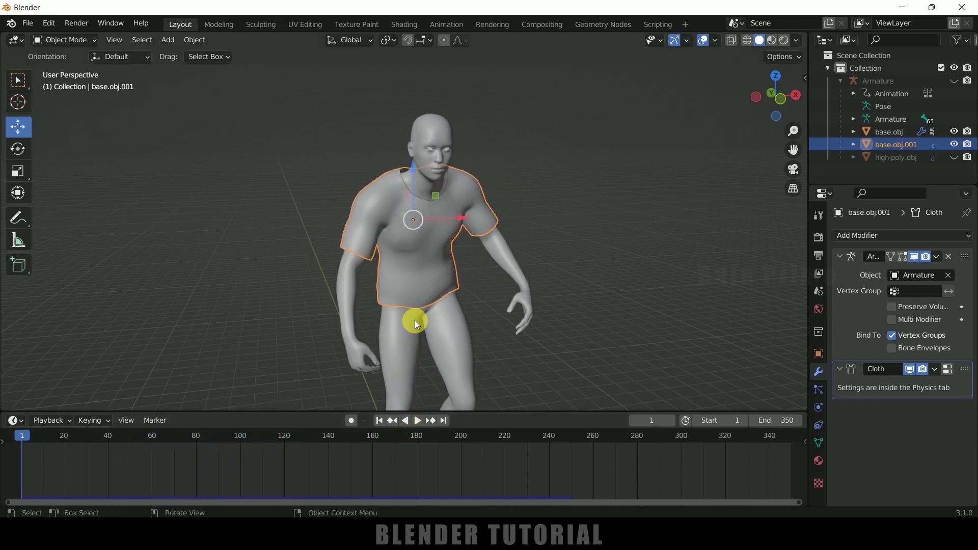
# Turn off vertex-group binding on the shirt and body, then select both
pyautogui.click(893, 335)
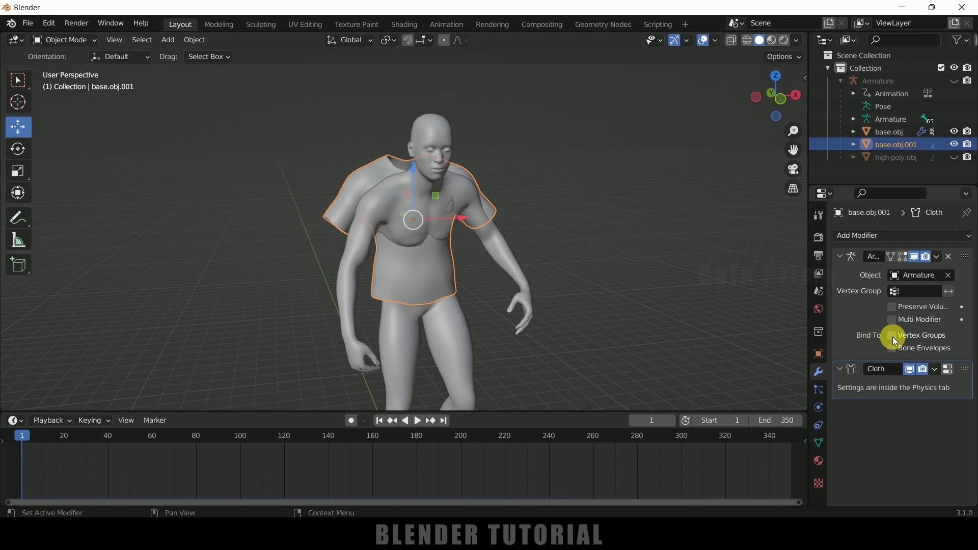
pyautogui.click(503, 269)
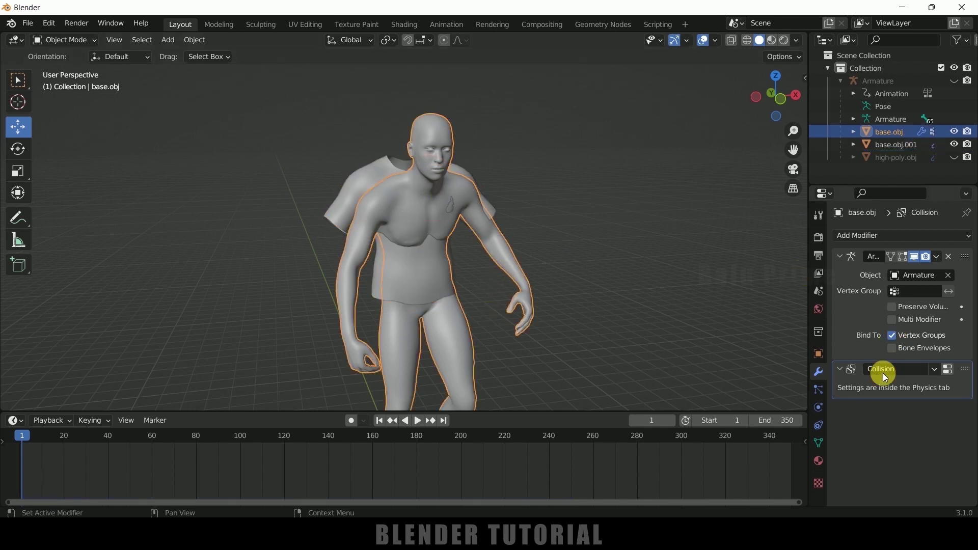
pyautogui.click(893, 336)
pyautogui.press('a')
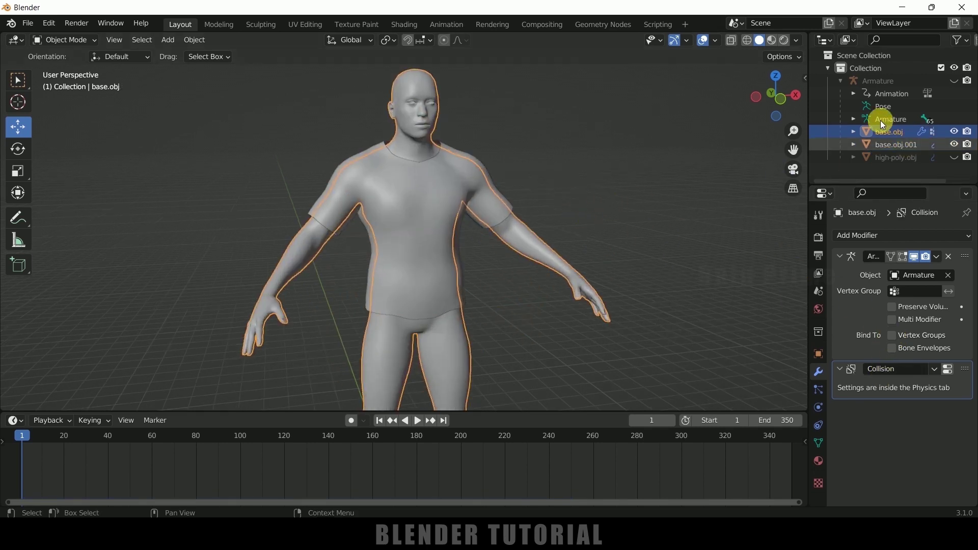
# Hide the body and circle-select a vertical strip of faces down the shirt front
pyautogui.click(954, 132)
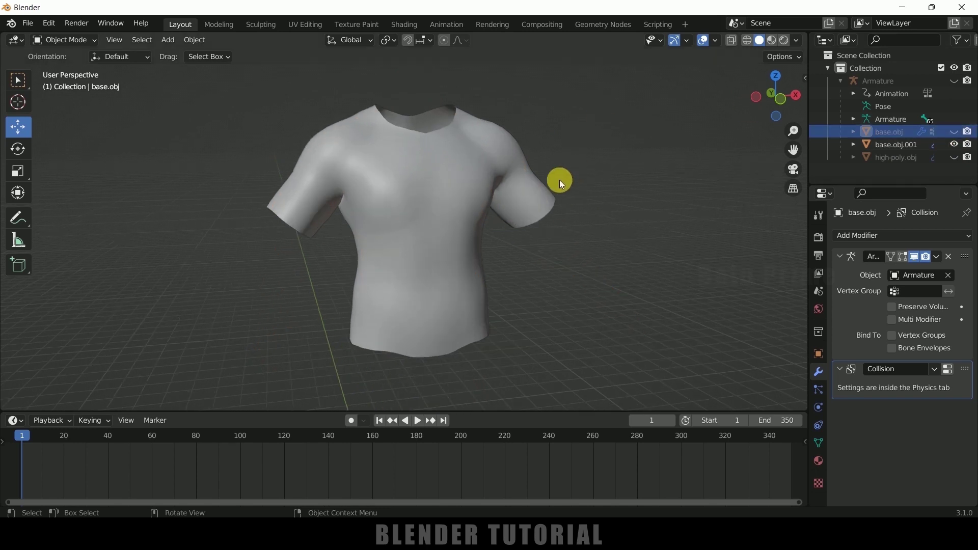
pyautogui.click(500, 218)
pyautogui.moveTo(500, 218); pyautogui.dragTo(533, 230, button='middle')
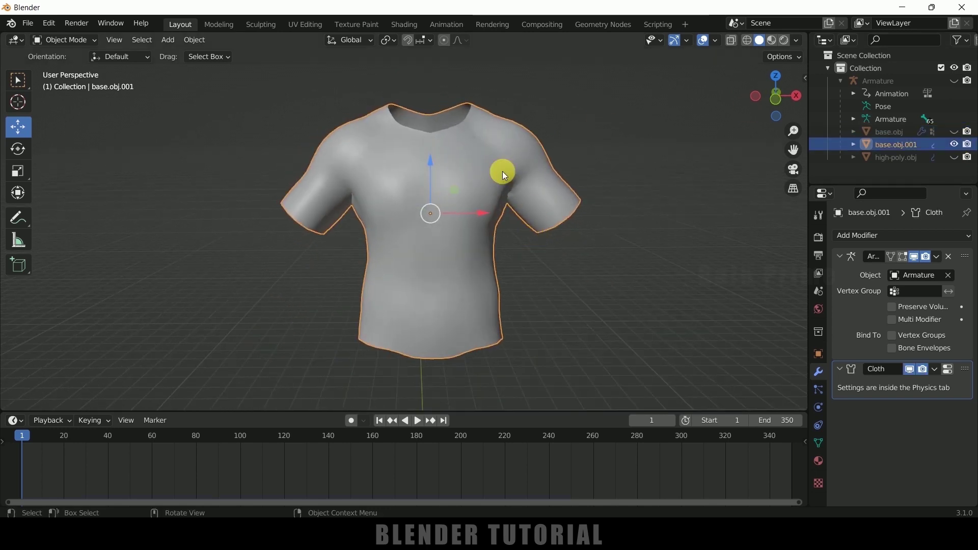
pyautogui.press('Tab')
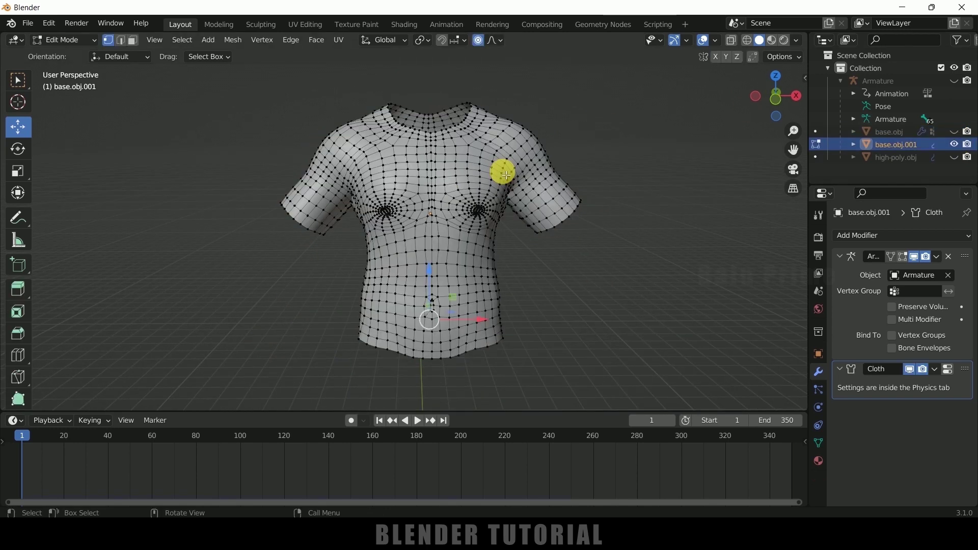
pyautogui.click(133, 40)
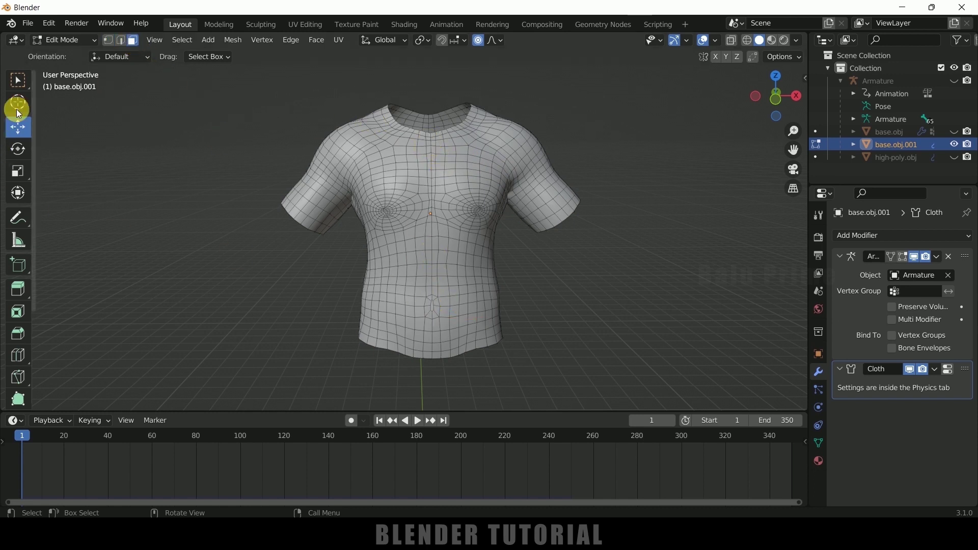
pyautogui.moveTo(20, 78); pyautogui.dragTo(41, 97)
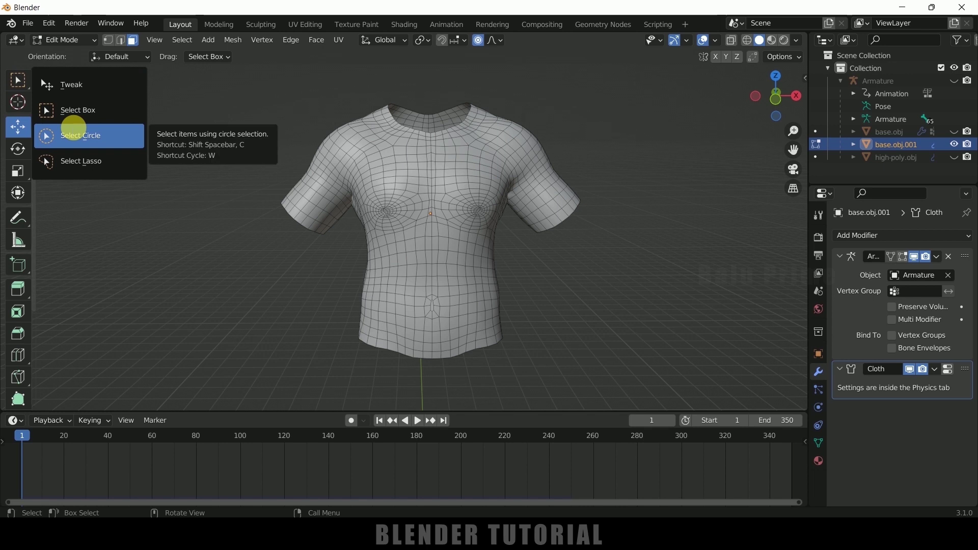
pyautogui.click(74, 135)
pyautogui.scroll(5, 418, 230)
pyautogui.moveTo(415, 377); pyautogui.dragTo(427, 144)
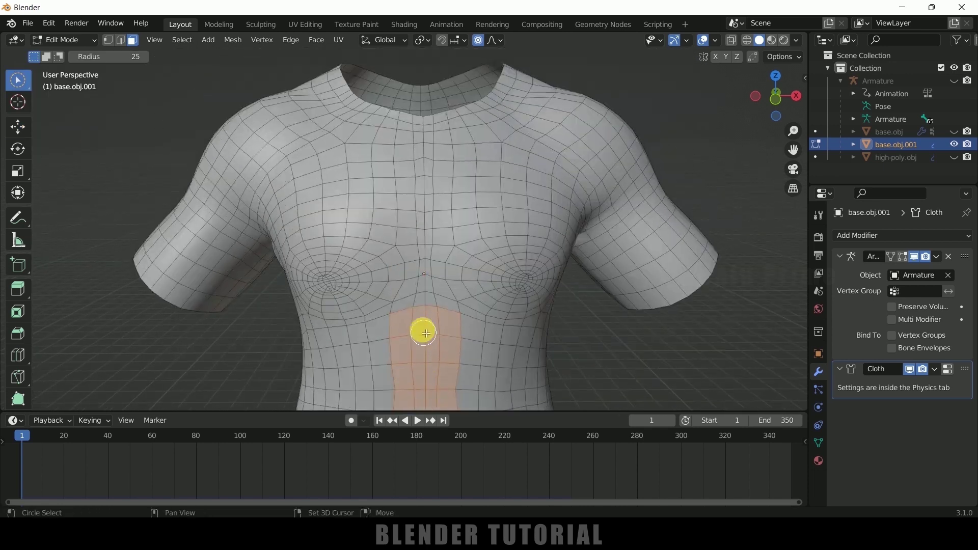
pyautogui.moveTo(421, 329)
pyautogui.mouseDown()
pyautogui.moveTo(426, 136)
pyautogui.moveTo(432, 273)
pyautogui.mouseUp()
pyautogui.moveTo(432, 273)
pyautogui.keyDown('shift'); pyautogui.mouseDown(button='middle')
pyautogui.moveTo(430, 187)
pyautogui.moveTo(440, 210)
pyautogui.mouseUp(button='middle'); pyautogui.keyUp('shift')
pyautogui.keyDown('shift'); pyautogui.moveTo(457, 297); pyautogui.dragTo(437, 240, button='middle'); pyautogui.keyUp('shift')
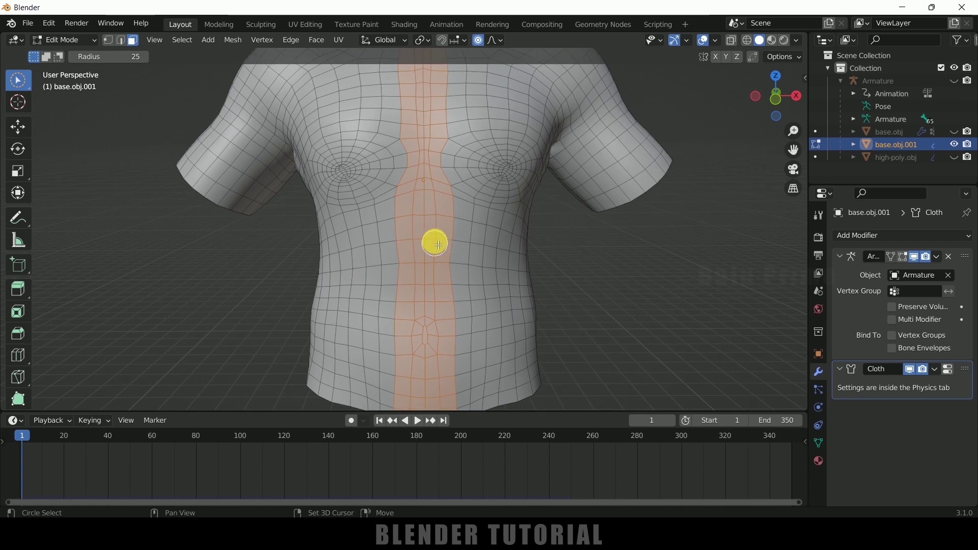
# Delete the selected front strip to open the shirt
pyautogui.press('x')
pyautogui.click(437, 245)
pyautogui.moveTo(437, 244); pyautogui.dragTo(445, 268, button='middle')
pyautogui.scroll(2, 457, 207)
pyautogui.scroll(1, 457, 208)
pyautogui.keyDown('shift'); pyautogui.moveTo(457, 208); pyautogui.dragTo(461, 253, button='middle'); pyautogui.keyUp('shift')
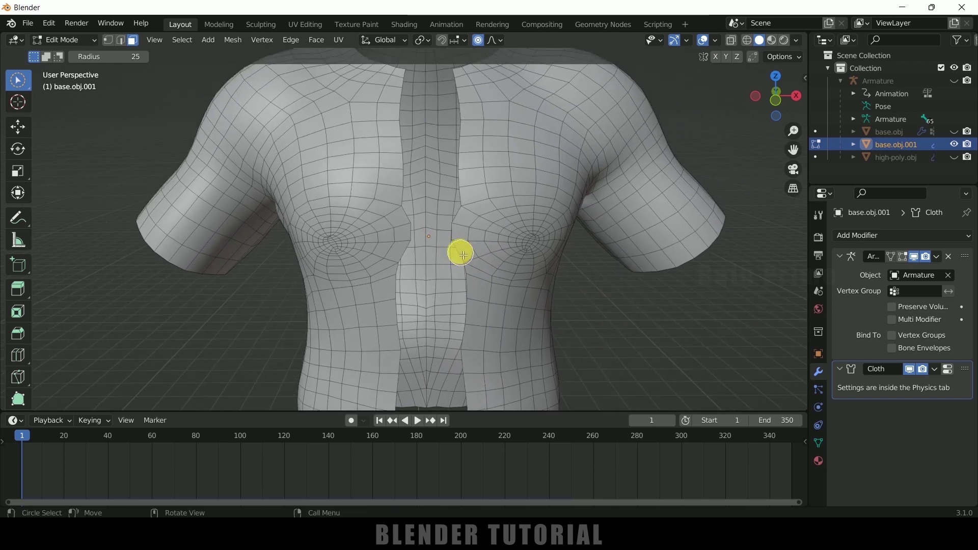
# Select vertices along the opening's edge and move them about 0.04 m along X
pyautogui.click(107, 41)
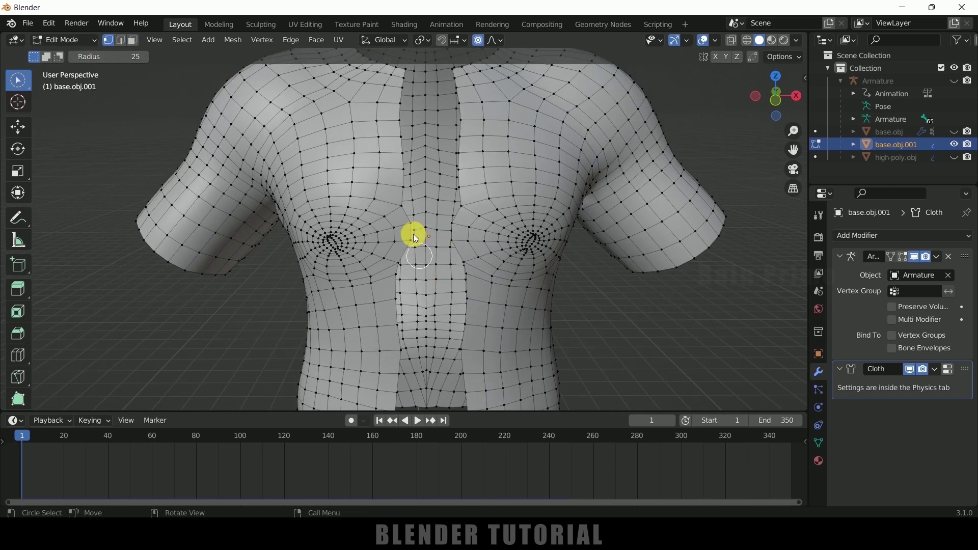
pyautogui.moveTo(412, 227); pyautogui.dragTo(406, 239)
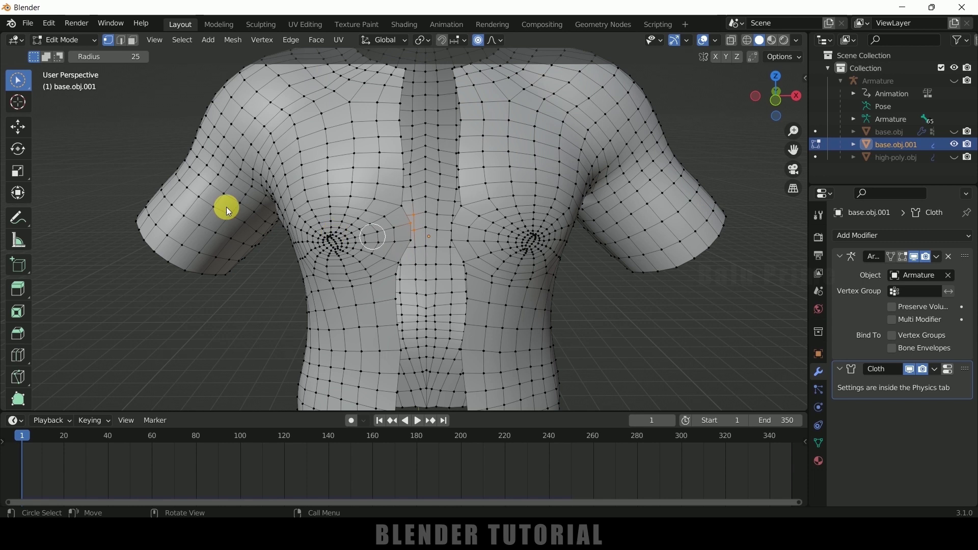
pyautogui.moveTo(19, 84)
pyautogui.mouseDown()
pyautogui.moveTo(76, 97)
pyautogui.moveTo(79, 107)
pyautogui.mouseUp()
pyautogui.moveTo(365, 234); pyautogui.dragTo(229, 292, button='middle')
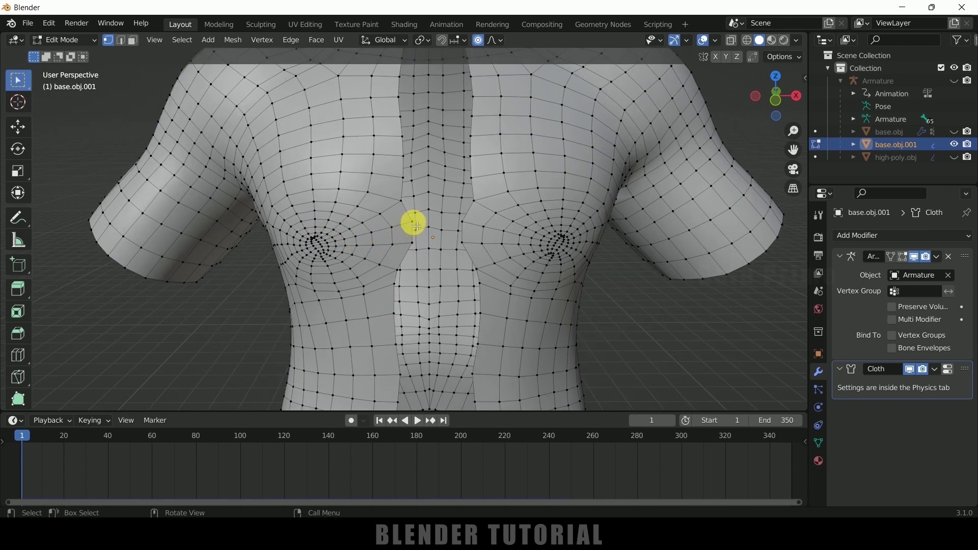
pyautogui.keyDown('shift'); pyautogui.click(410, 240); pyautogui.keyUp('shift')
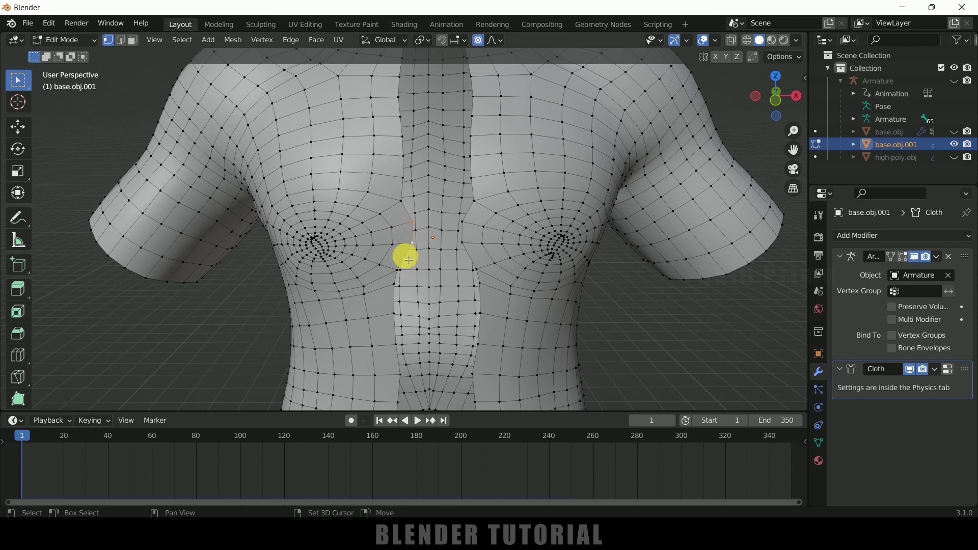
pyautogui.click(18, 127)
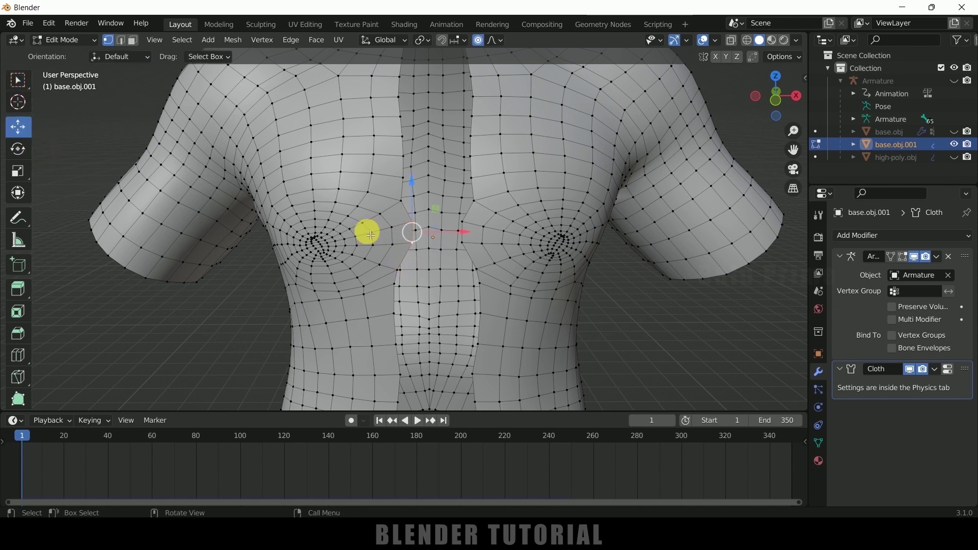
pyautogui.moveTo(453, 240); pyautogui.dragTo(449, 237)
pyautogui.hotkey('ctrl', 'z')
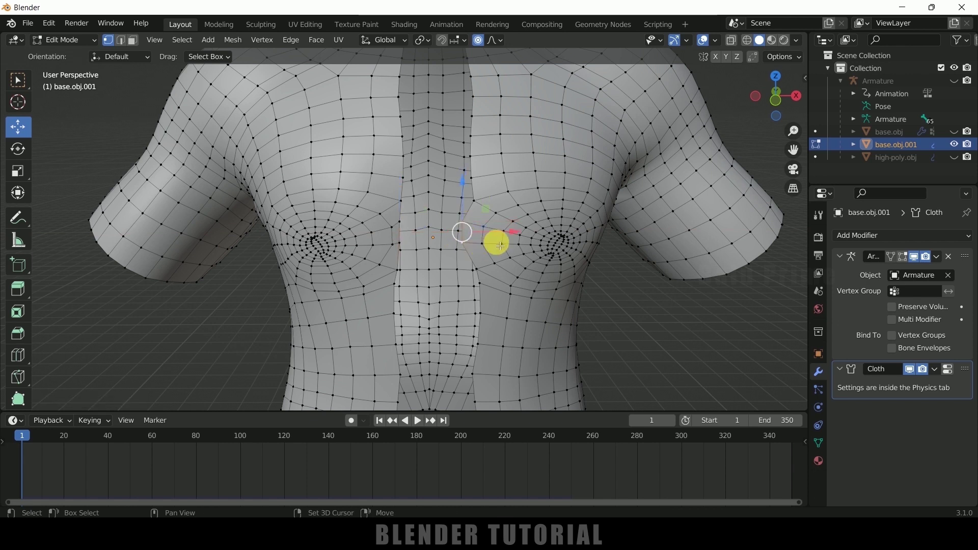
pyautogui.moveTo(511, 236); pyautogui.dragTo(524, 231)
# Deselect all vertices and return the shirt to Object Mode
pyautogui.scroll(-5, 515, 286)
pyautogui.moveTo(509, 327); pyautogui.dragTo(555, 311, button='middle')
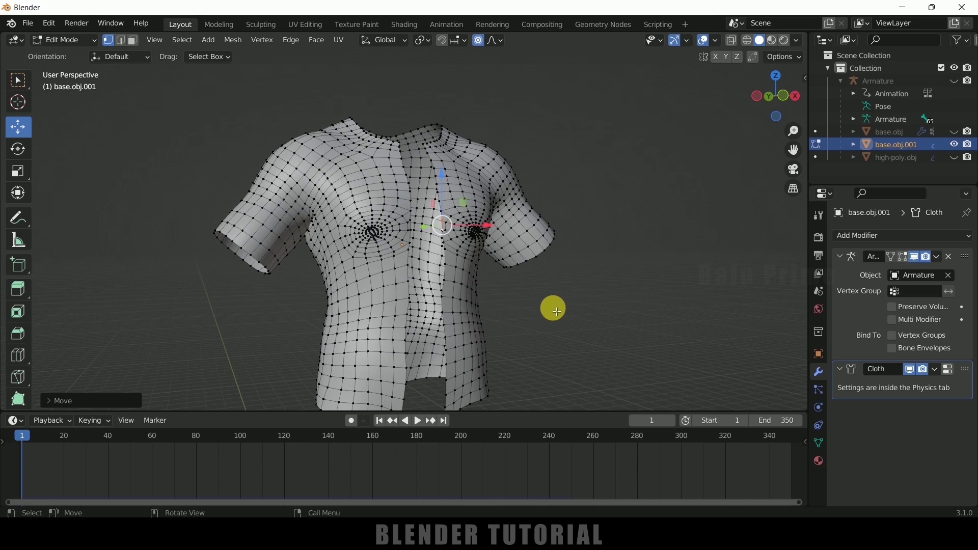
pyautogui.click(580, 283)
pyautogui.press('Tab')
pyautogui.moveTo(585, 249); pyautogui.dragTo(559, 280, button='middle')
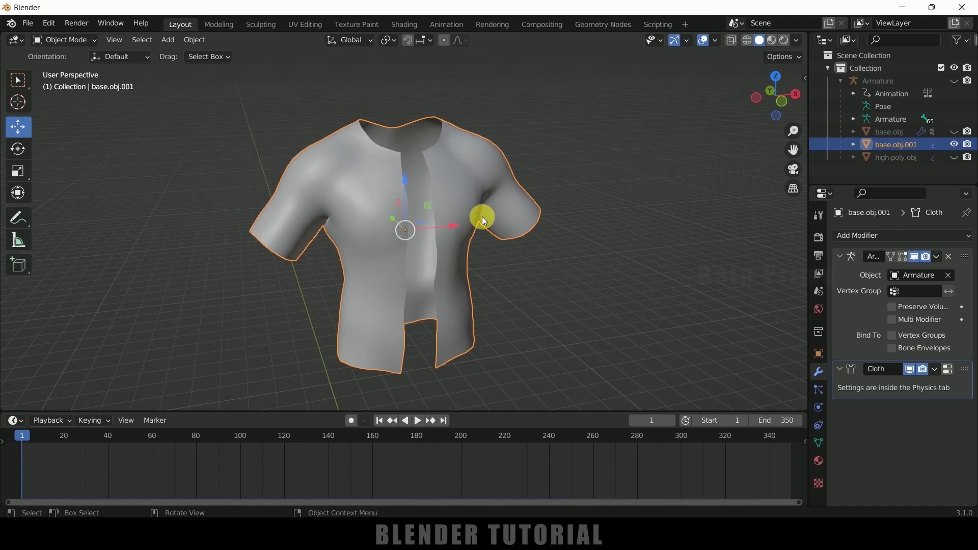
# Add a 0.01 m Solidify modifier to the shirt base.obj.001
pyautogui.click(532, 255)
pyautogui.click(477, 179)
pyautogui.click(845, 239)
pyautogui.click(717, 449)
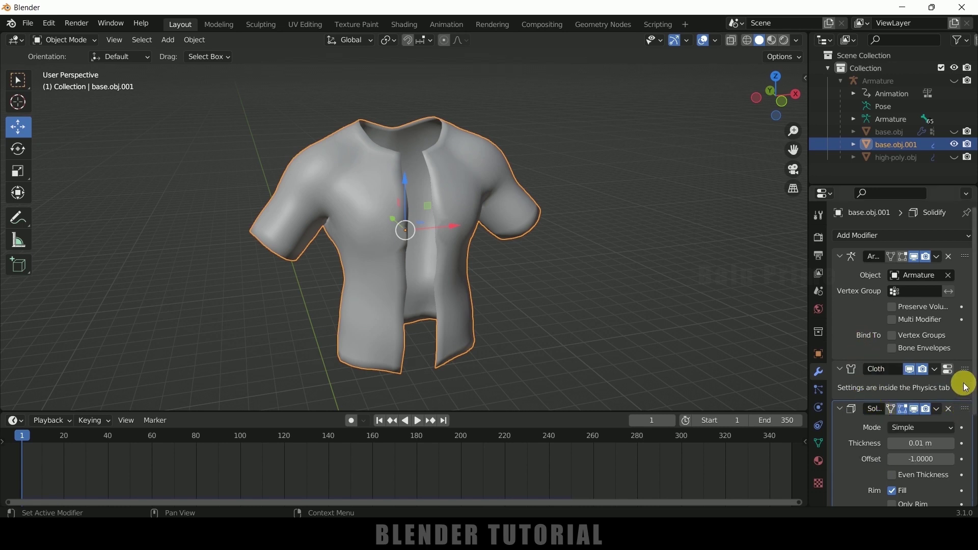
# Move the Cloth modifier below Solidify and unhide the body
pyautogui.moveTo(966, 372); pyautogui.dragTo(954, 452)
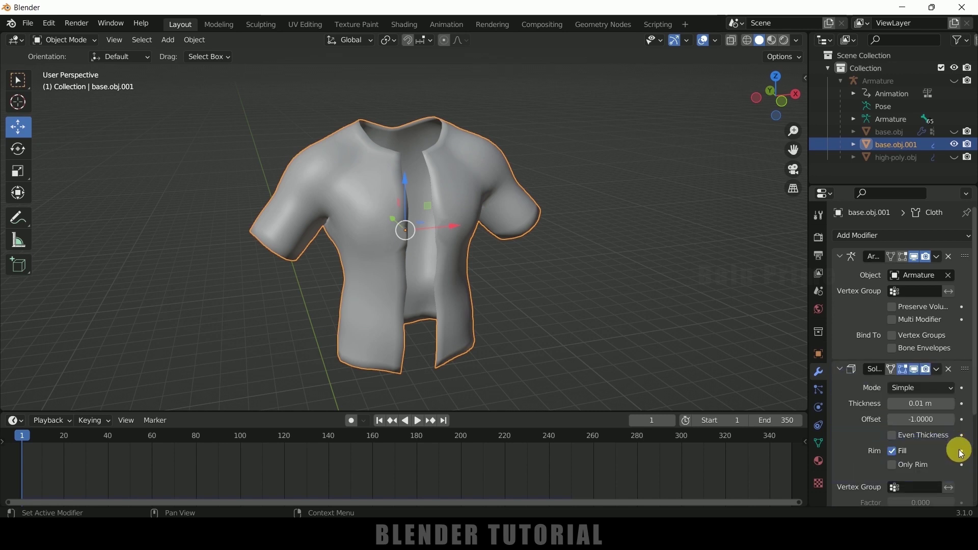
pyautogui.scroll(2, 548, 257)
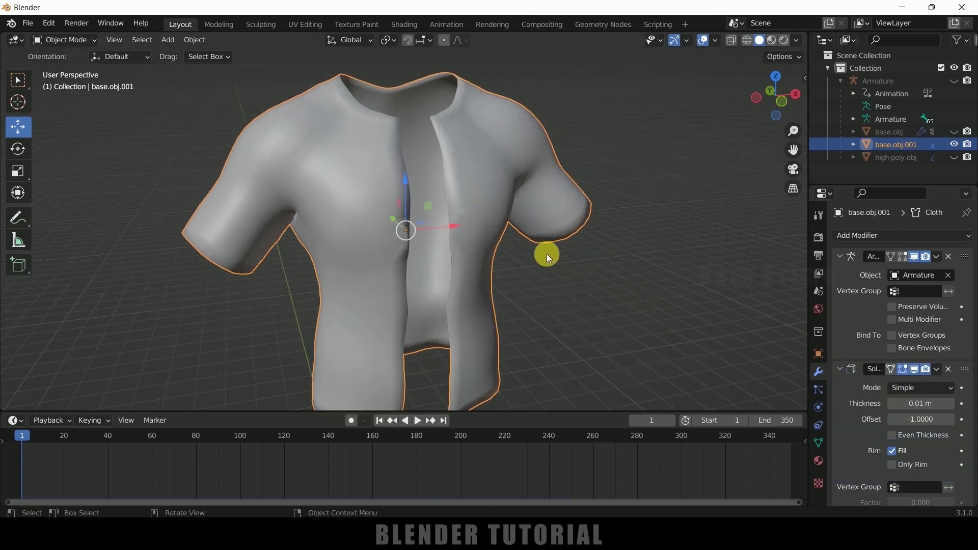
pyautogui.scroll(-3, 559, 262)
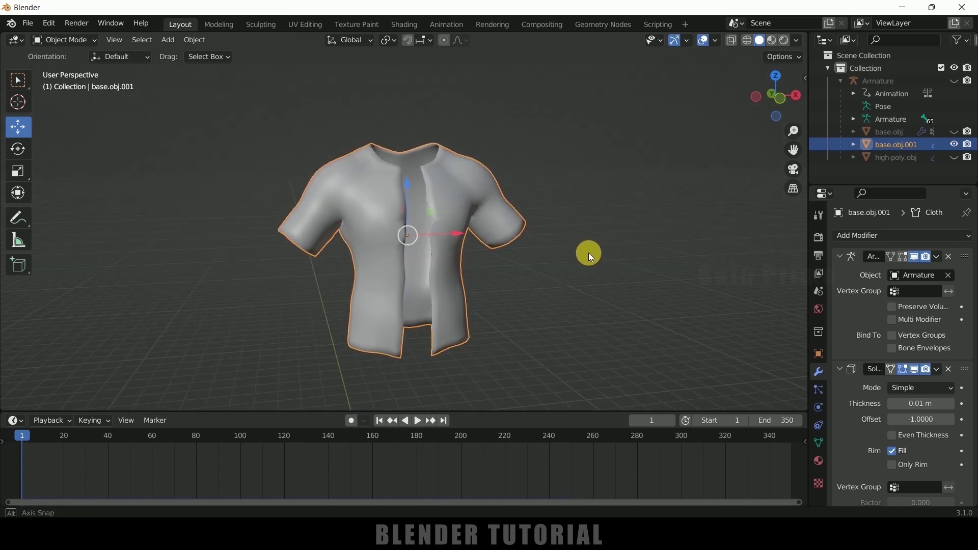
pyautogui.scroll(-2, 524, 261)
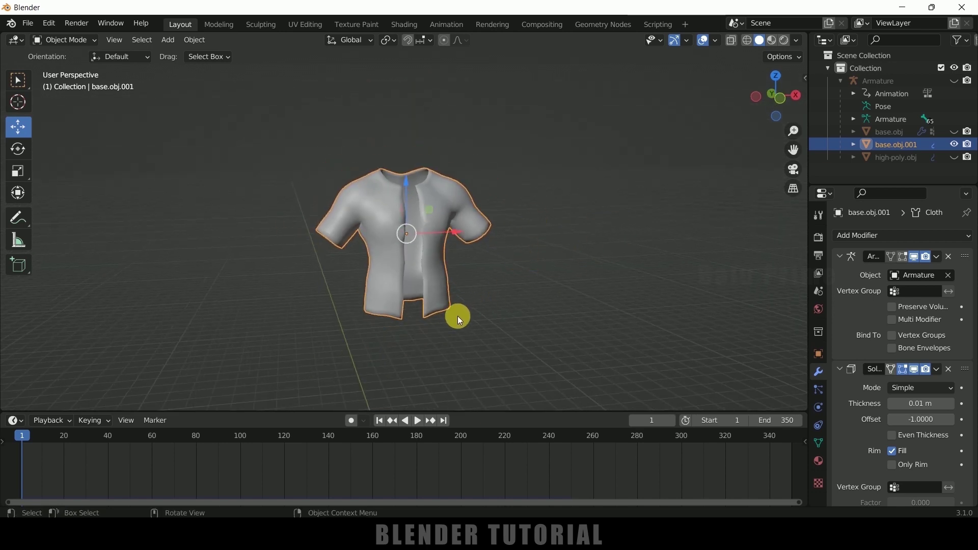
pyautogui.click(953, 132)
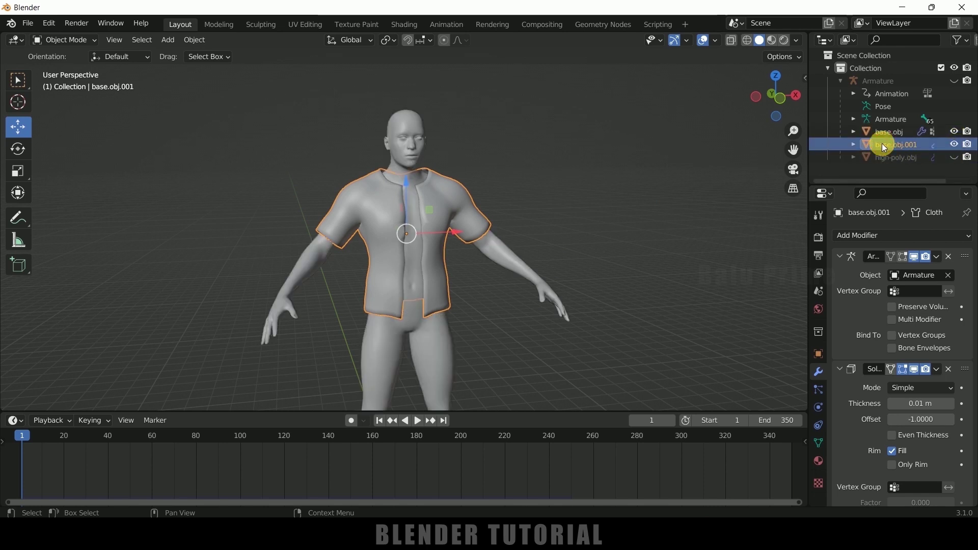
# Hide the shirt, enter Edit Mode on base.obj with face select and the Lasso tool
pyautogui.click(954, 145)
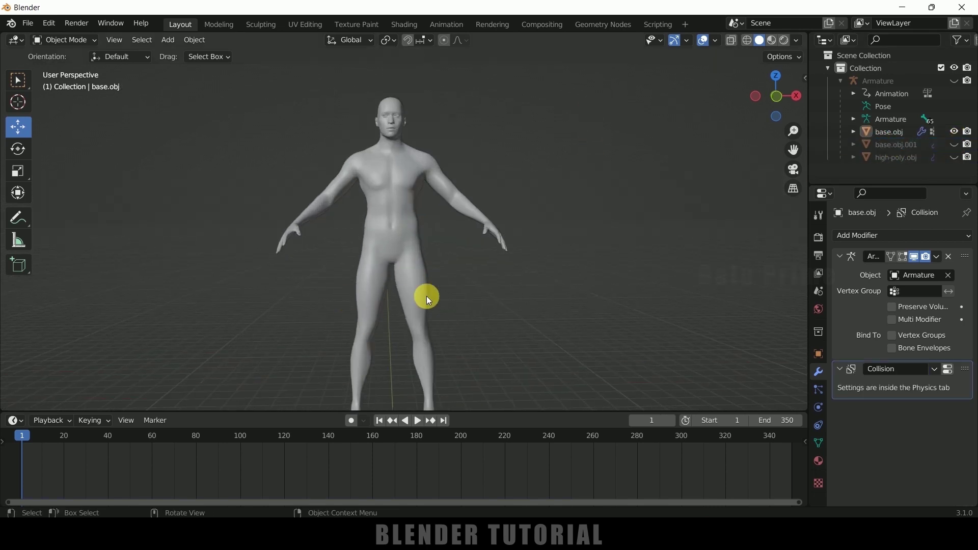
pyautogui.scroll(1, 469, 310)
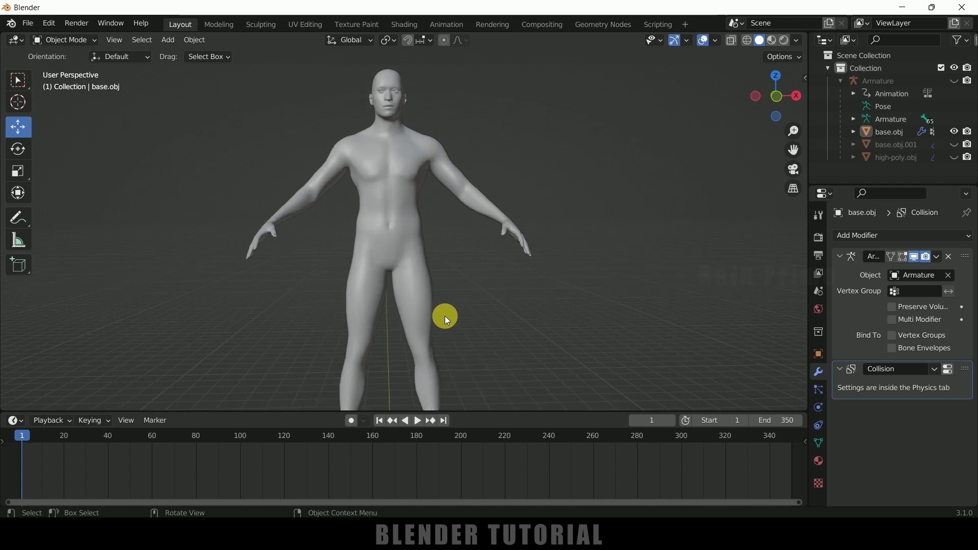
pyautogui.click(390, 280)
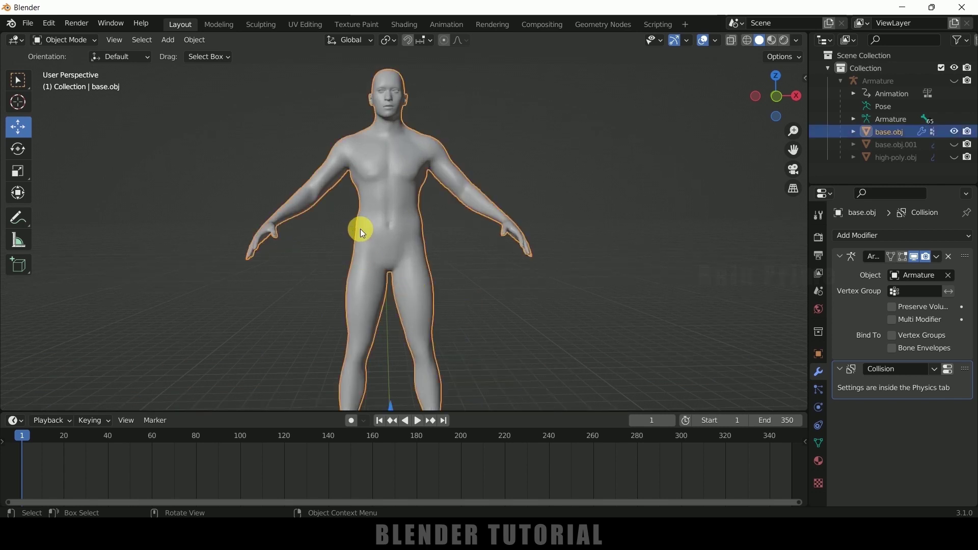
pyautogui.press('Tab')
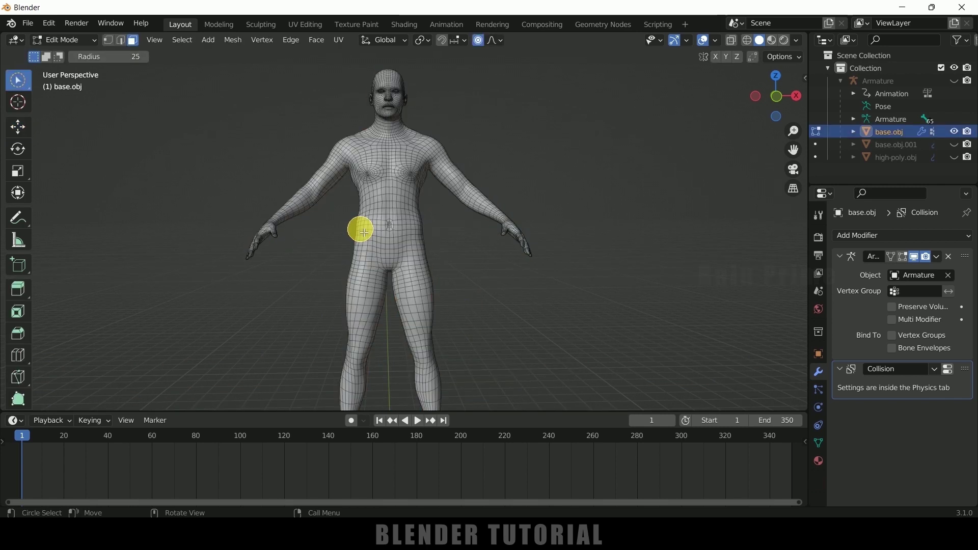
pyautogui.click(133, 41)
pyautogui.click(24, 86)
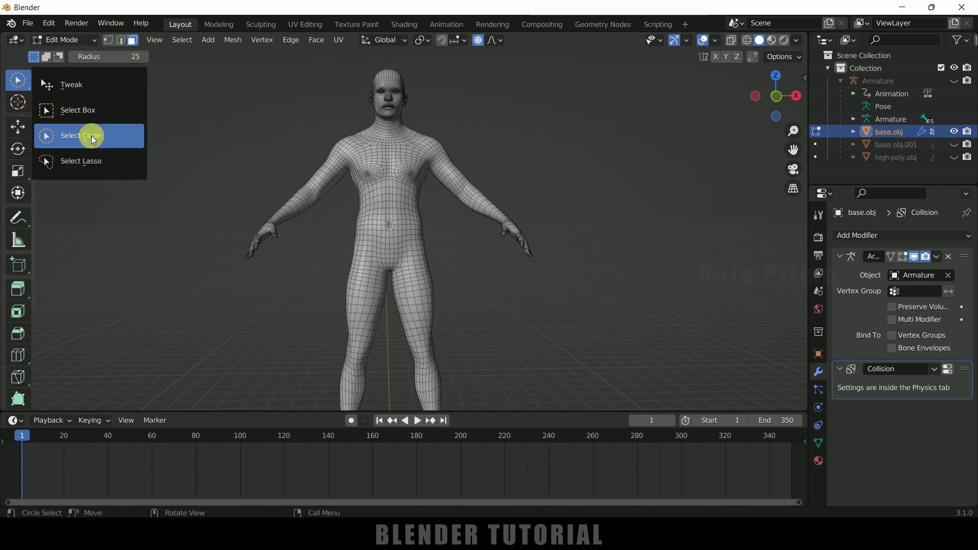
pyautogui.click(89, 164)
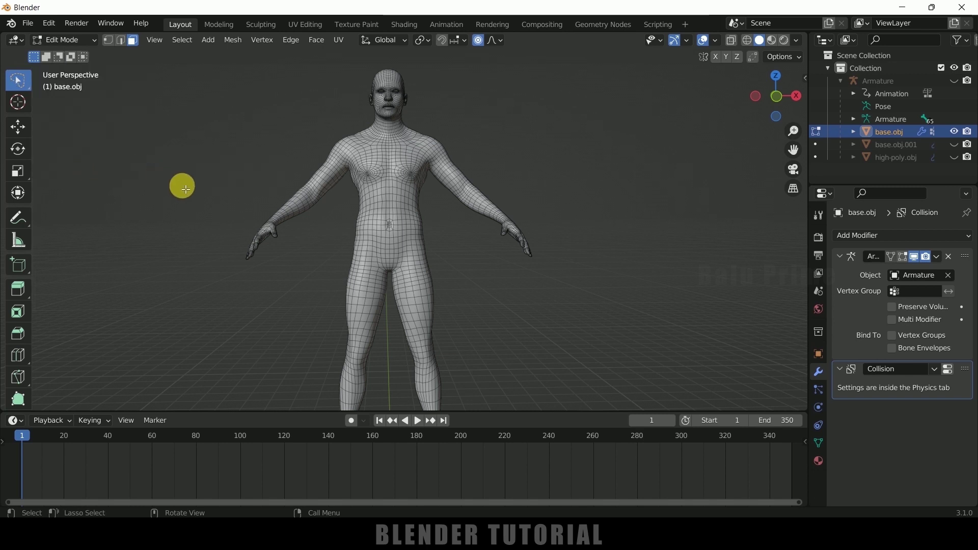
# In front orthographic view, lasso-select the body faces from waist to ankles
pyautogui.scroll(-2, 214, 196)
pyautogui.press('KP_3')
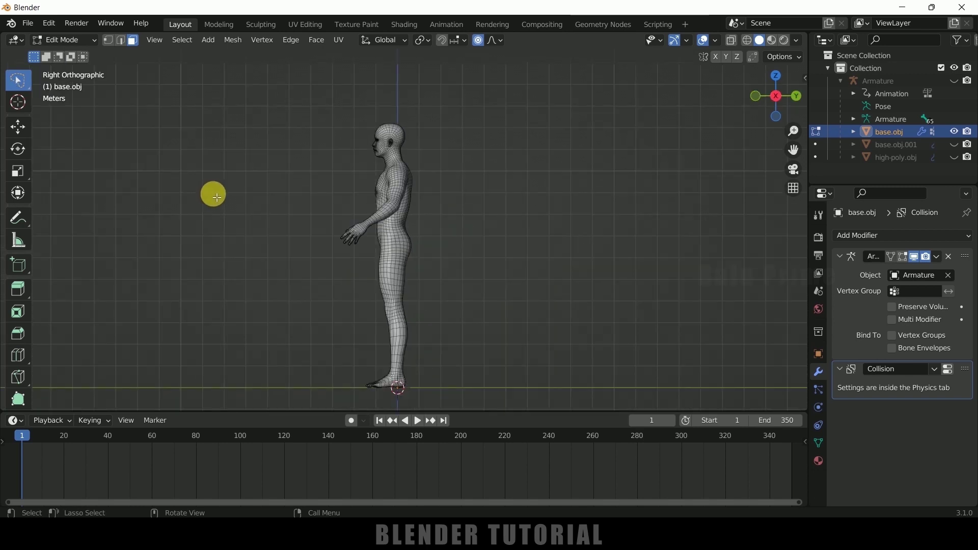
pyautogui.press('KP_1')
pyautogui.scroll(2, 232, 240)
pyautogui.scroll(1, 533, 306)
pyautogui.keyDown('shift'); pyautogui.moveTo(533, 305); pyautogui.dragTo(496, 269, button='middle'); pyautogui.keyUp('shift')
pyautogui.scroll(1, 527, 227)
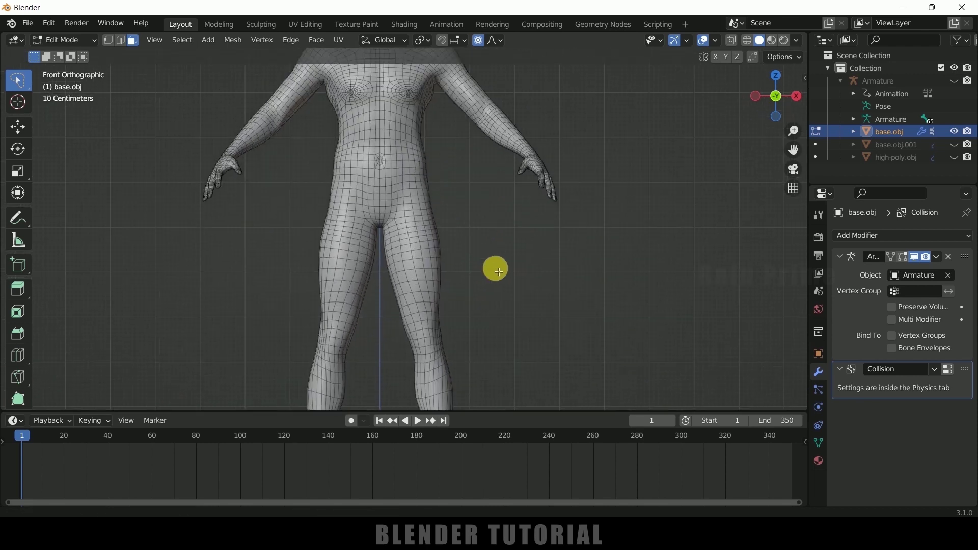
pyautogui.click(326, 159)
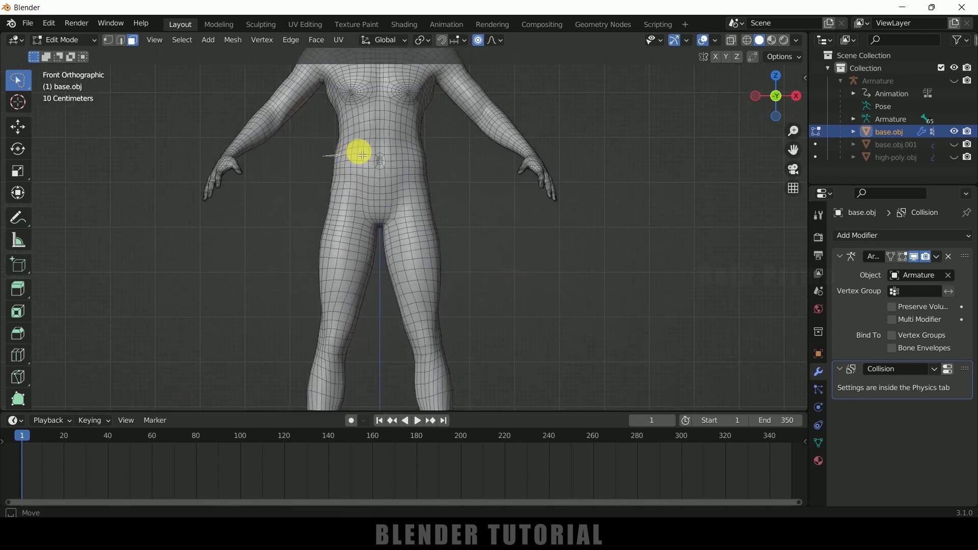
pyautogui.moveTo(382, 154); pyautogui.dragTo(466, 392)
# Orbit to check the hip and leg face selection from the side and behind
pyautogui.scroll(-1, 458, 269)
pyautogui.scroll(4, 458, 269)
pyautogui.scroll(-4, 515, 275)
pyautogui.moveTo(406, 210); pyautogui.dragTo(441, 109, button='middle')
pyautogui.scroll(5, 382, 183)
pyautogui.moveTo(315, 219); pyautogui.dragTo(469, 258, button='middle')
pyautogui.scroll(-5, 469, 258)
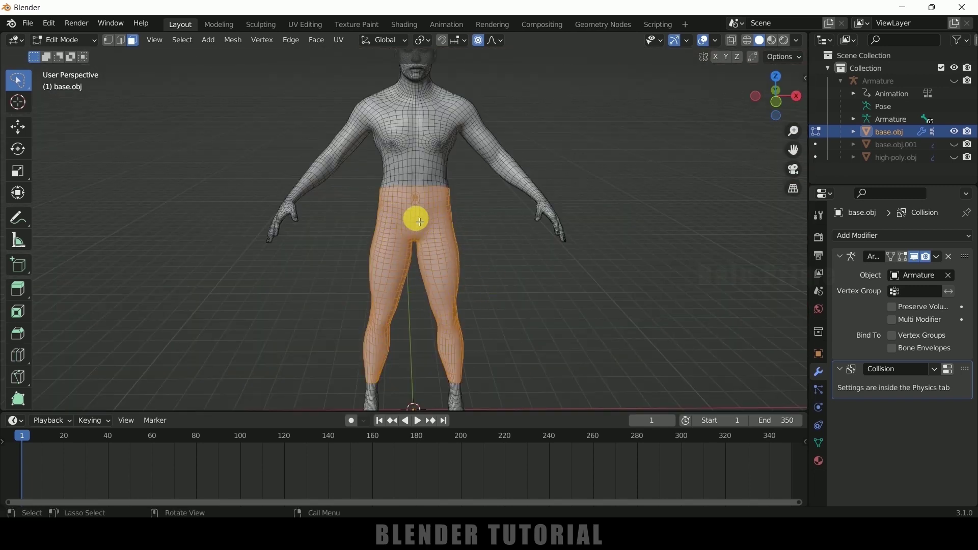
pyautogui.press('g')
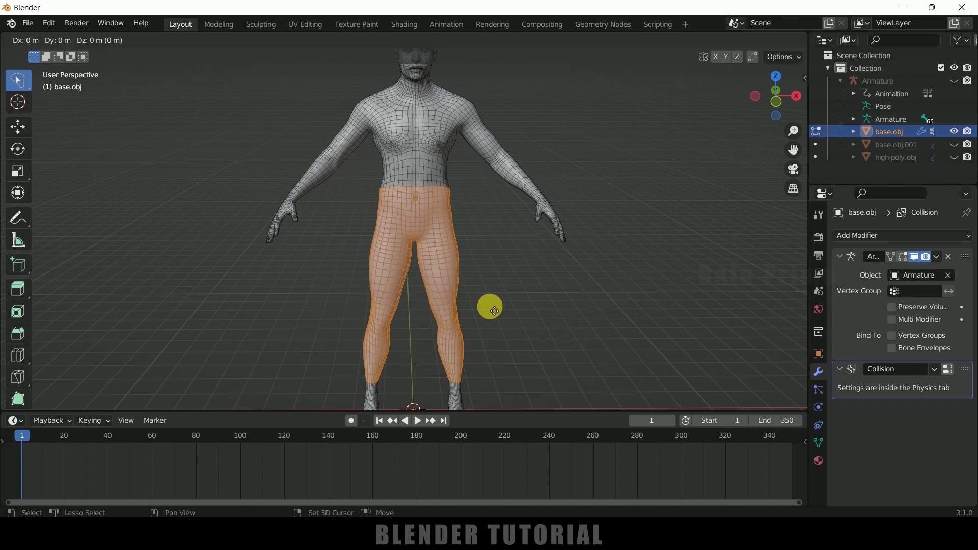
# Duplicate the hip and leg faces in place and separate them into a new object
pyautogui.click(494, 311)
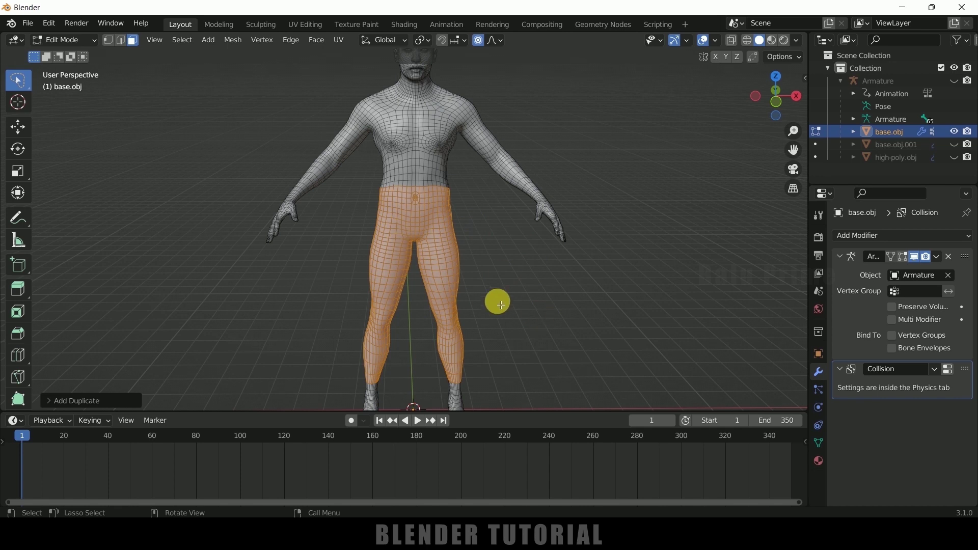
pyautogui.press('p')
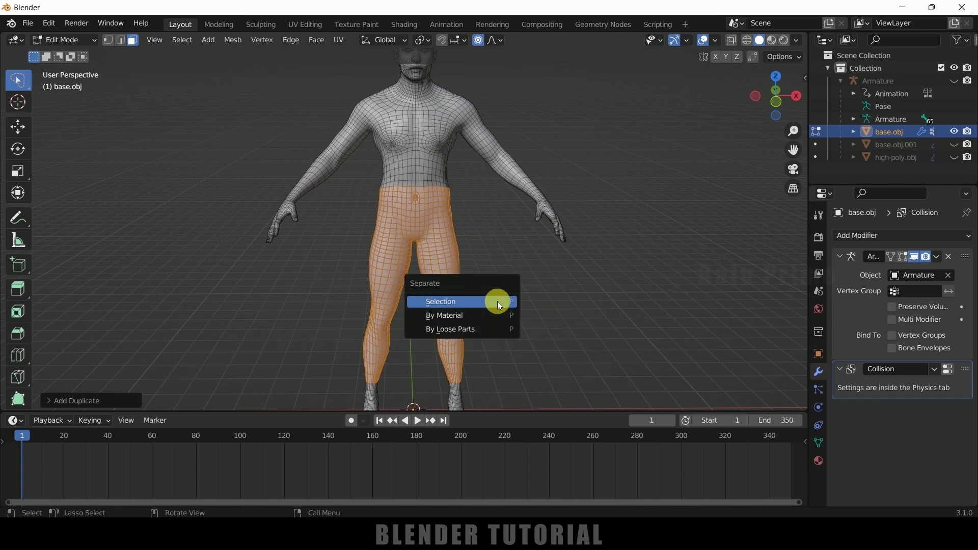
pyautogui.click(468, 303)
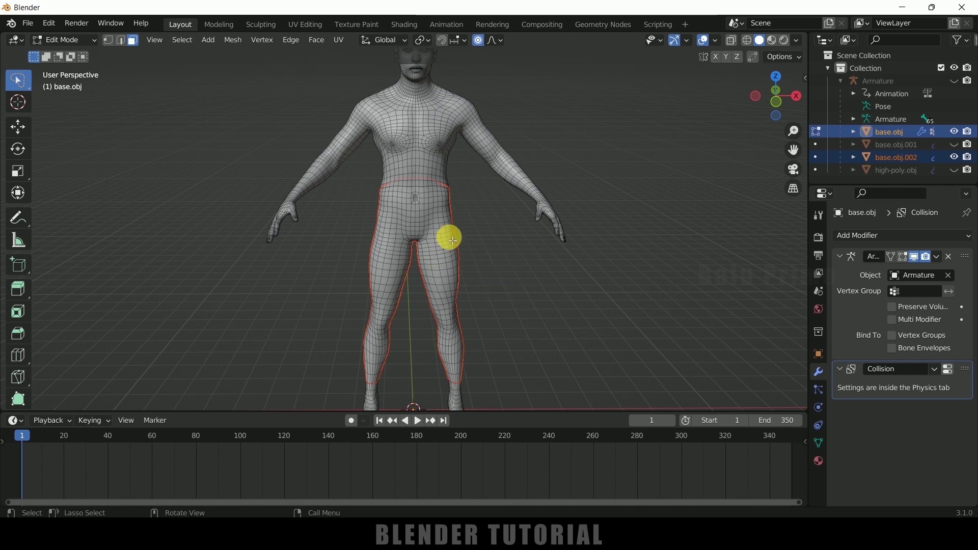
# In Object Mode, select base.obj.002 and set its origin to geometry
pyautogui.press('Tab')
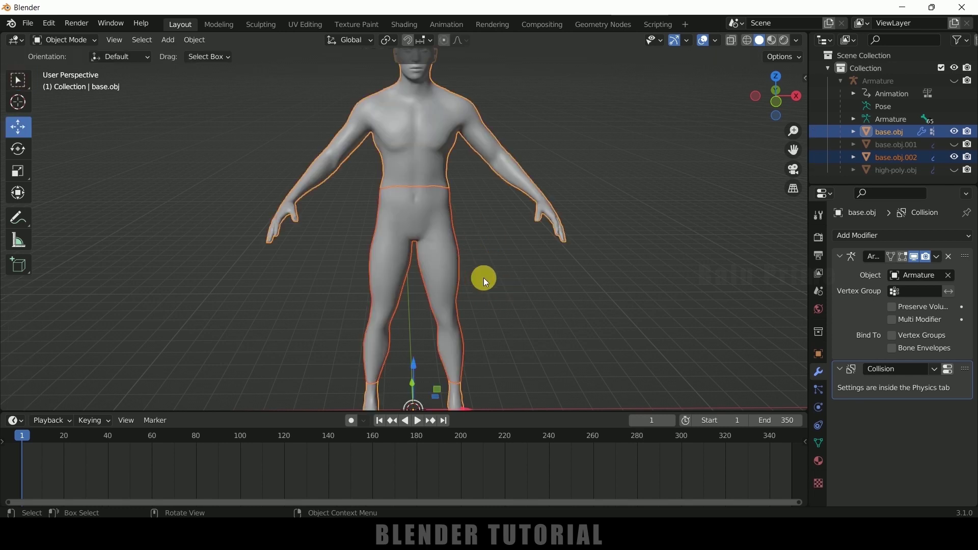
pyautogui.click(478, 283)
pyautogui.click(460, 274)
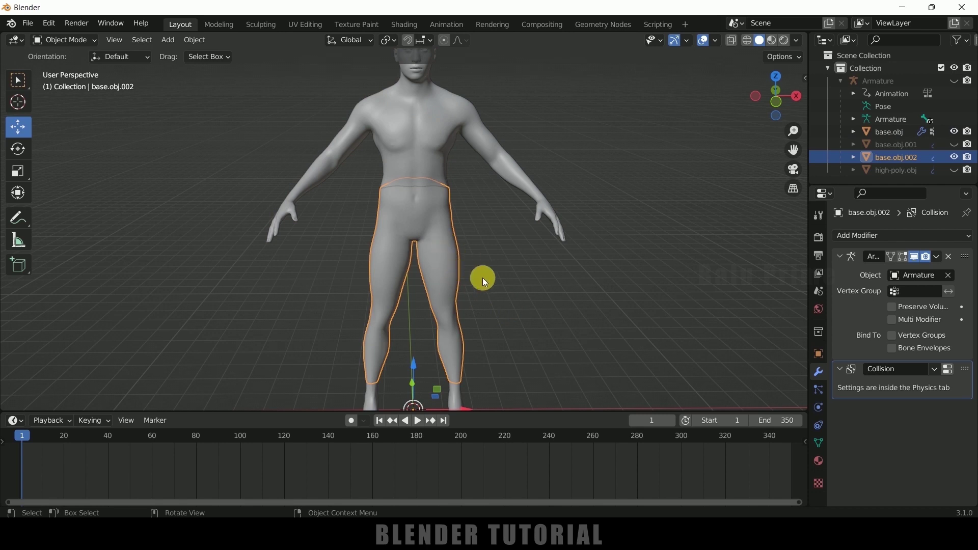
pyautogui.click(197, 40)
pyautogui.moveTo(254, 68)
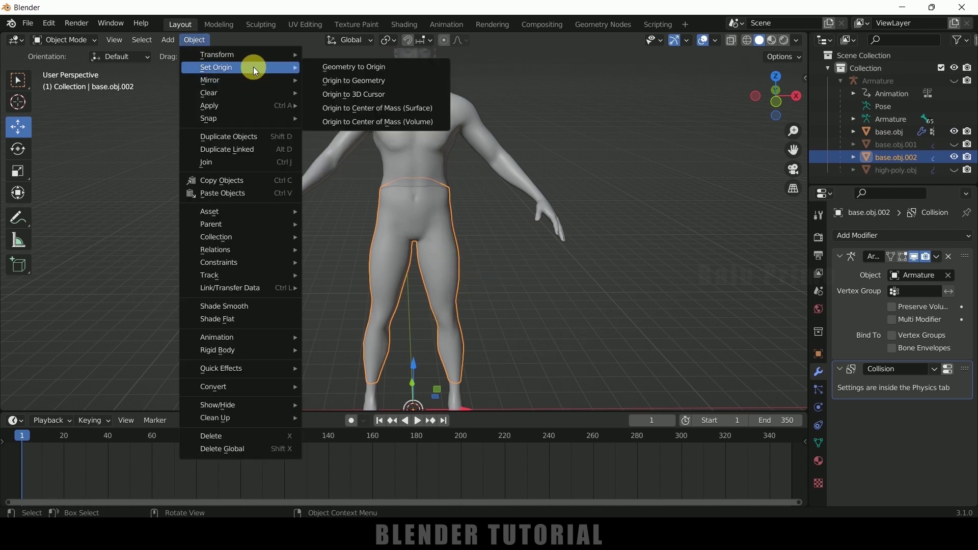
pyautogui.click(355, 80)
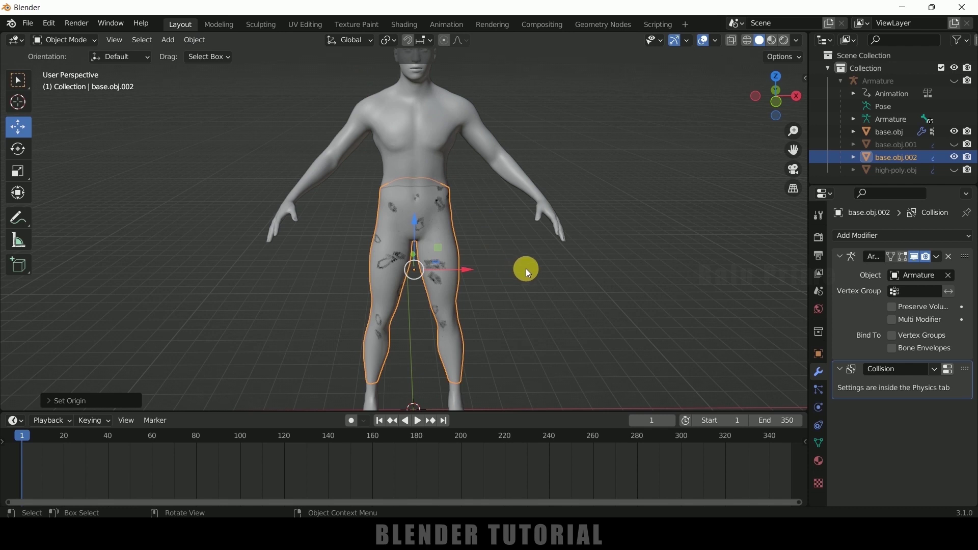
# Shrink/Fatten the entire pants mesh outward into loose trousers, then return to Object Mode
pyautogui.press('s')
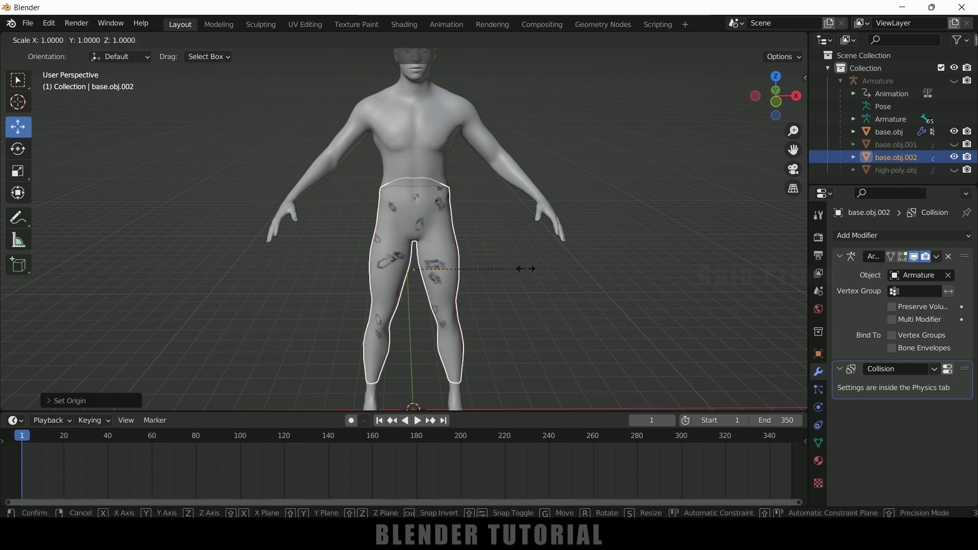
pyautogui.click(525, 268)
pyautogui.press('Tab')
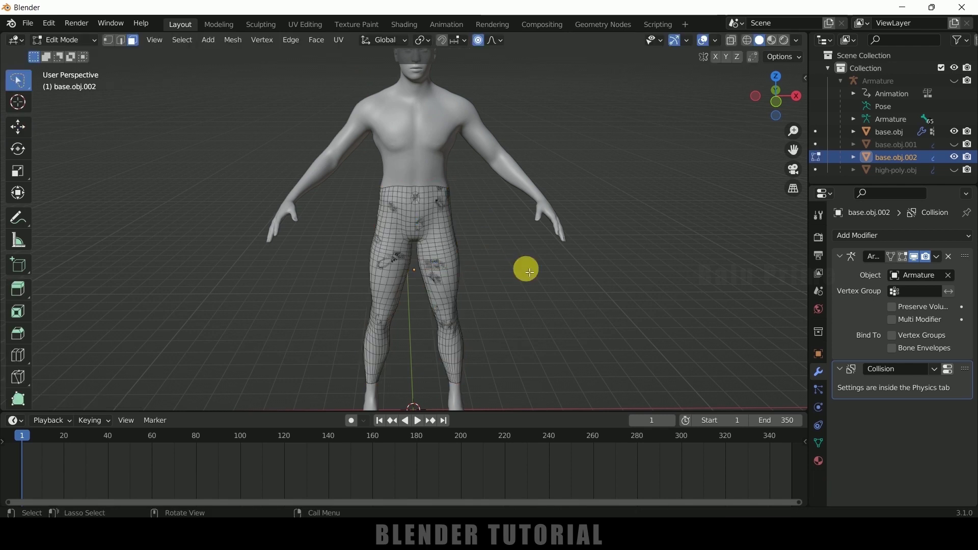
pyautogui.press('a')
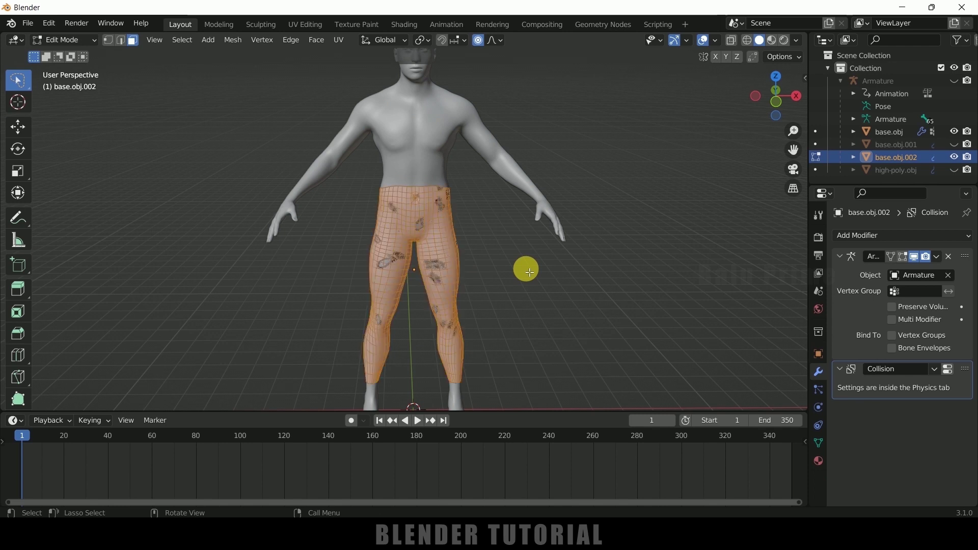
pyautogui.hotkey('alt', 's')
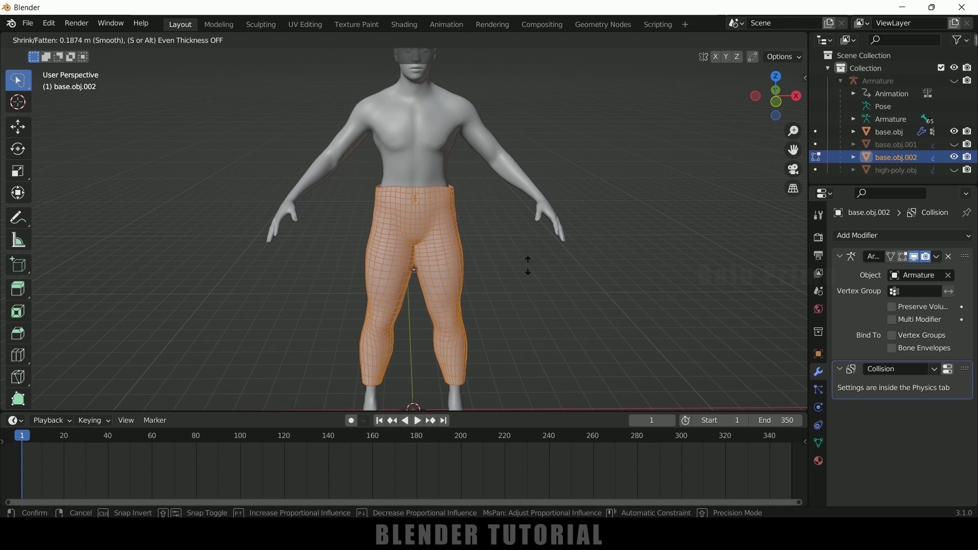
pyautogui.click(564, 277)
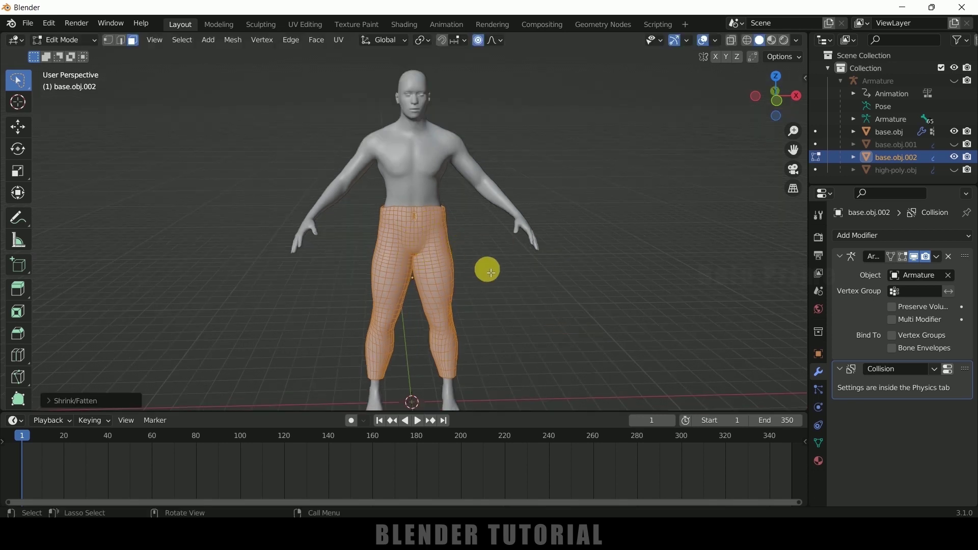
pyautogui.press('Tab')
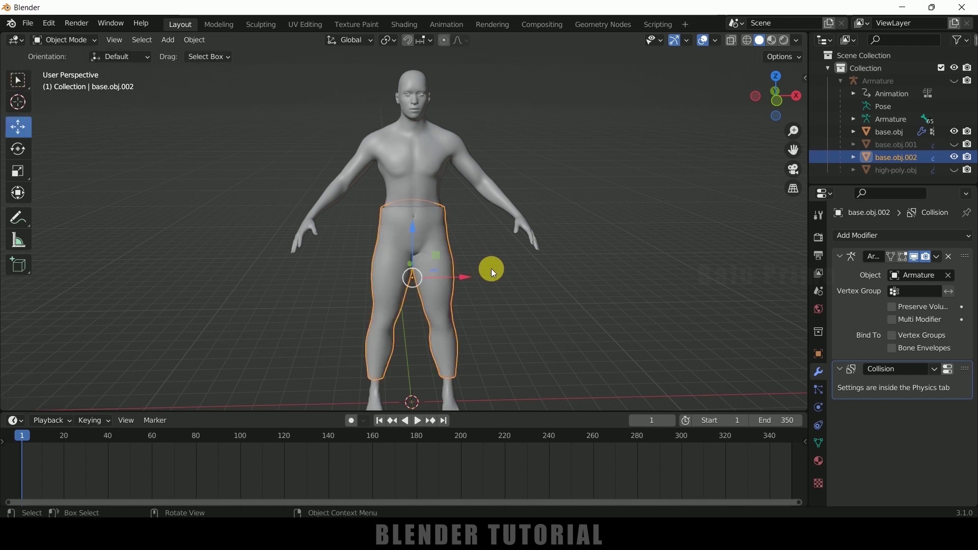
# Give the pants a Denim cloth simulation and move Collision below Cloth in the modifier stack
pyautogui.click(491, 268)
pyautogui.click(441, 237)
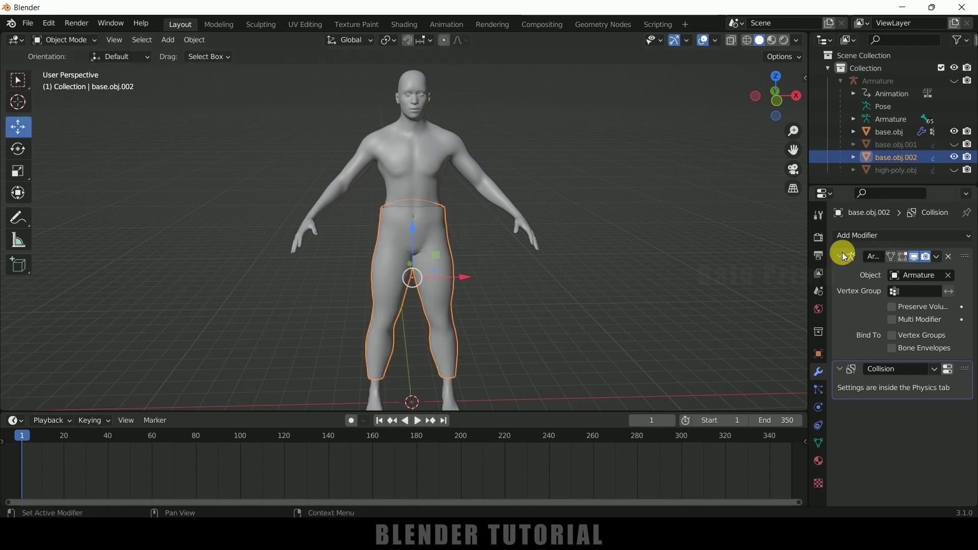
pyautogui.click(819, 407)
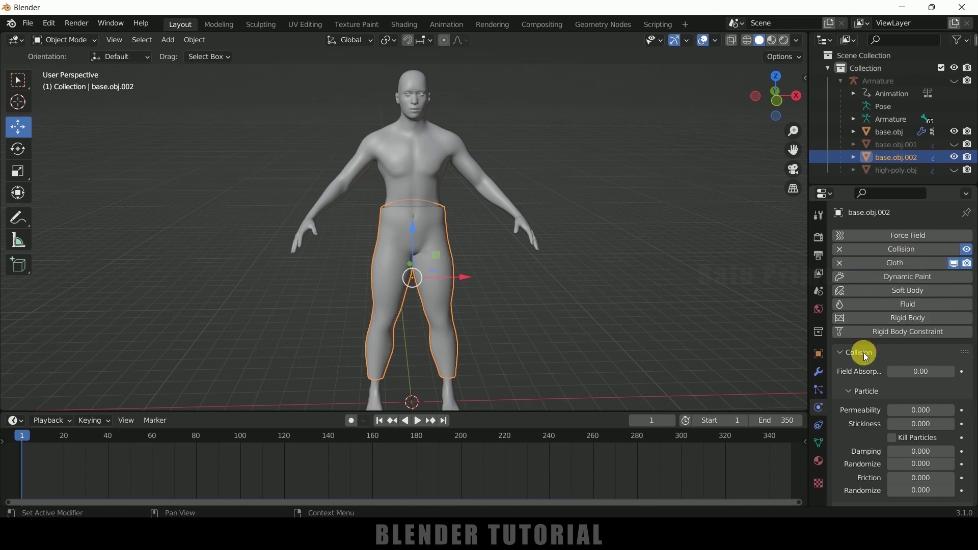
pyautogui.scroll(-10, 866, 356)
pyautogui.click(950, 354)
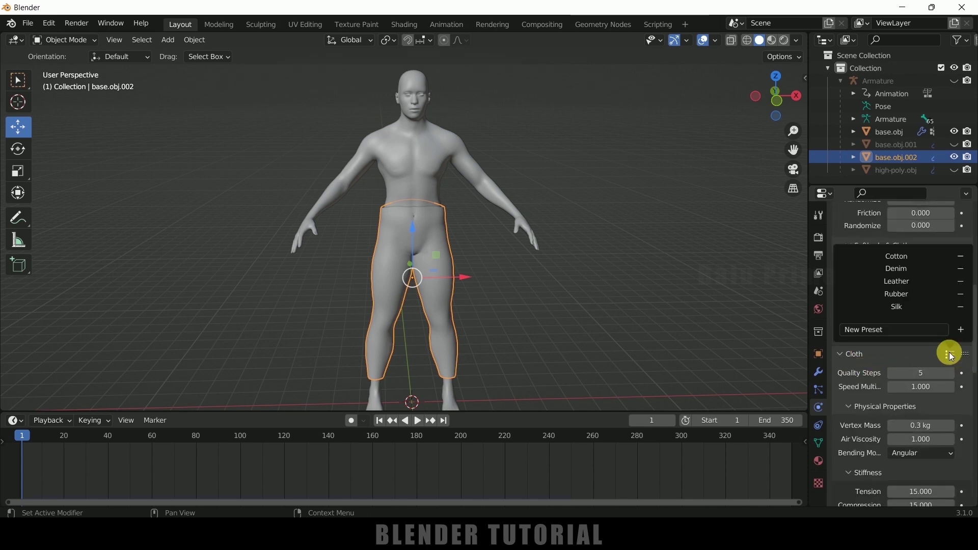
pyautogui.click(897, 268)
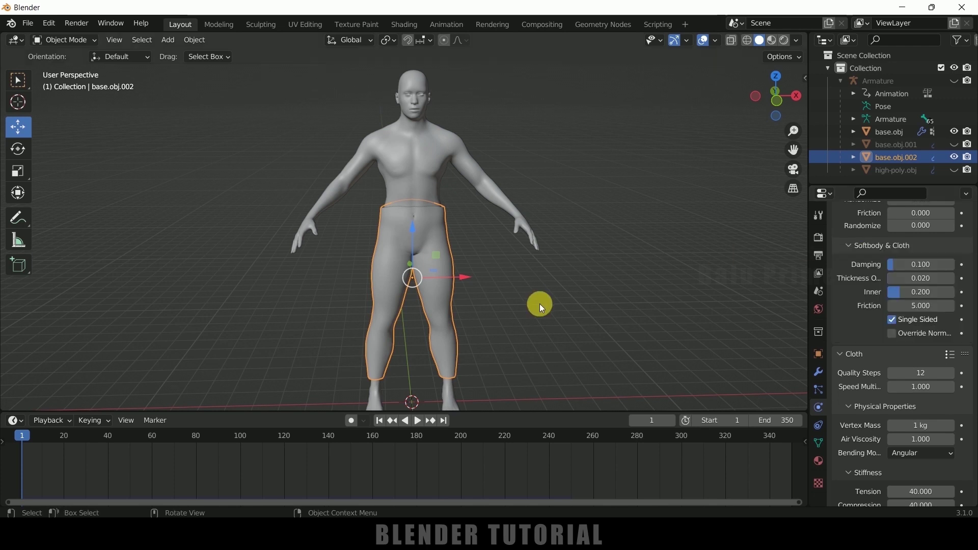
pyautogui.click(820, 374)
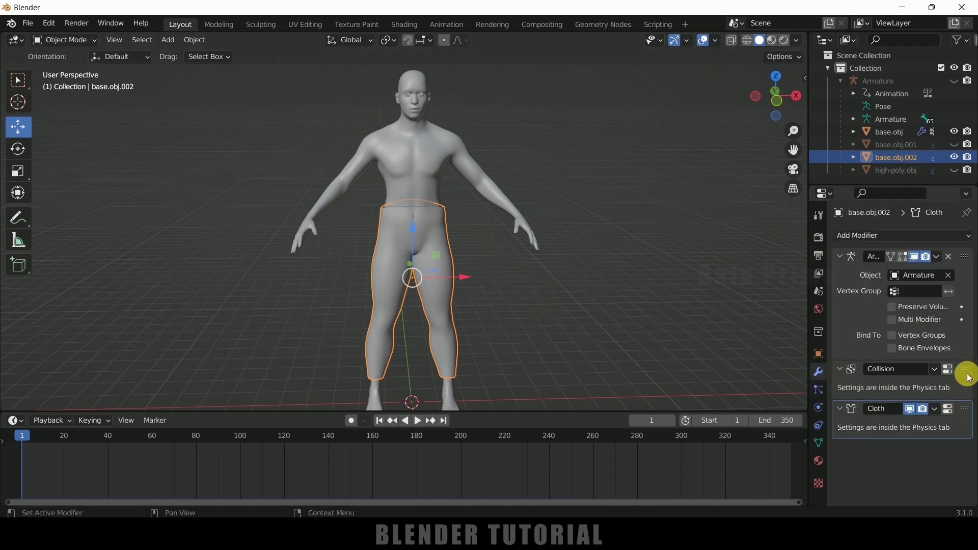
pyautogui.moveTo(967, 373); pyautogui.dragTo(962, 432)
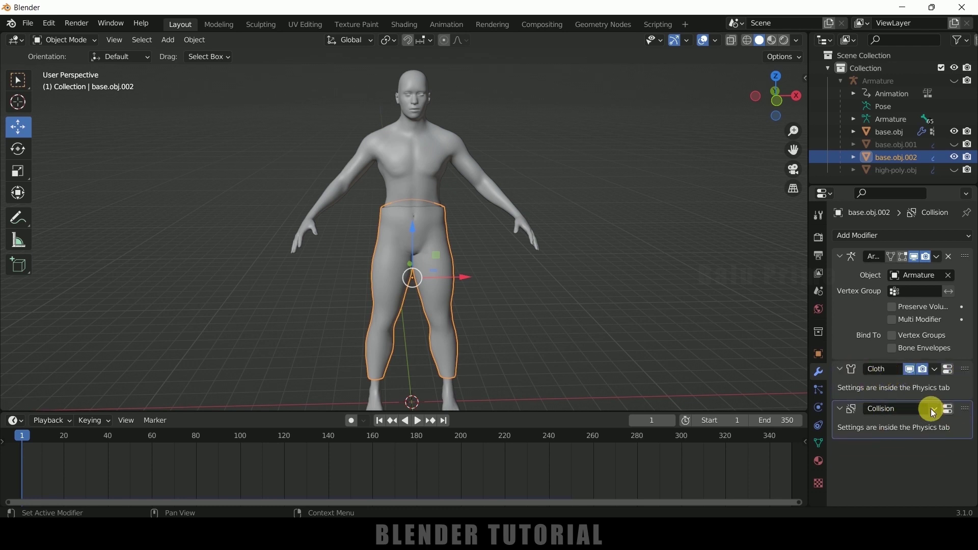
# Play the animation to test the pants' cloth, then stop and return to frame 1
pyautogui.click(417, 422)
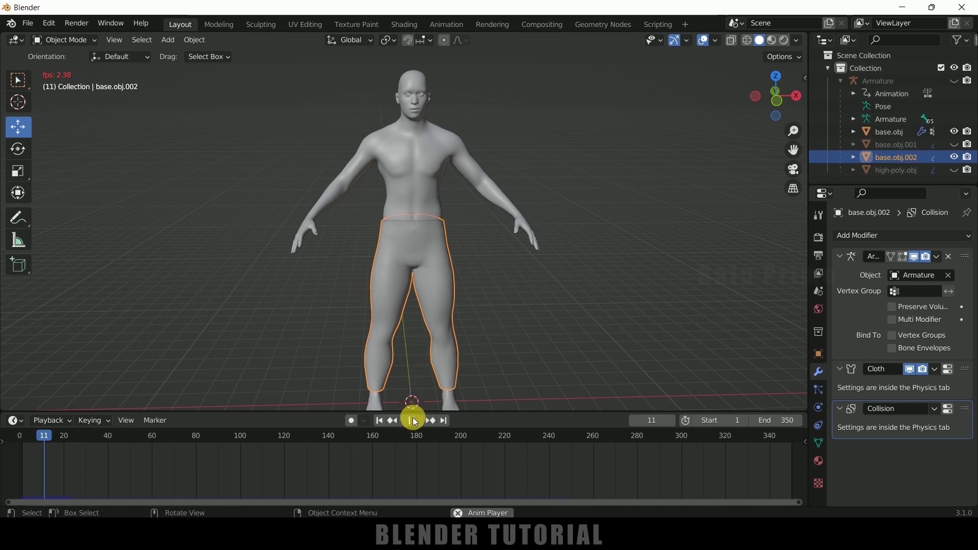
pyautogui.click(383, 425)
pyautogui.scroll(3, 481, 234)
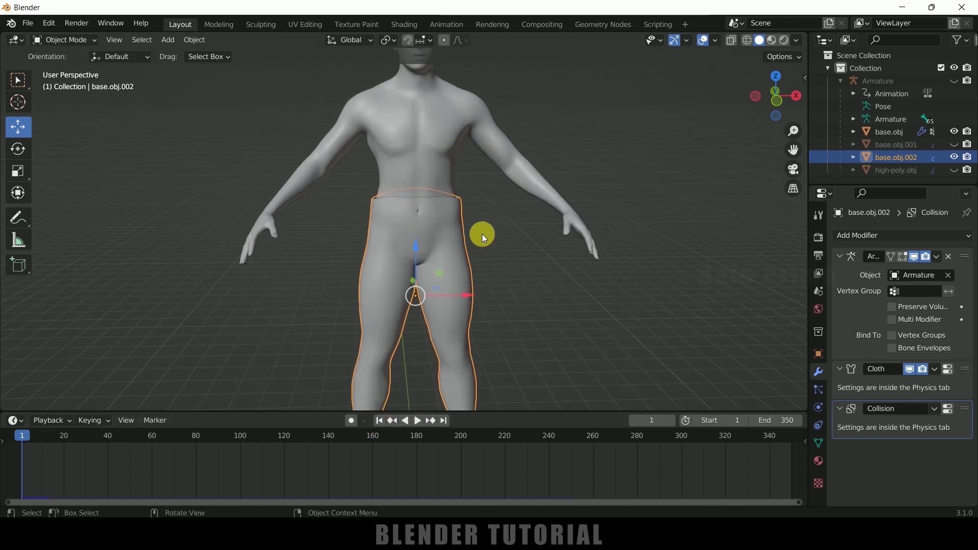
# In vertex select mode, select only the top waist edge loop of the pants
pyautogui.press('Tab')
pyautogui.scroll(5, 480, 224)
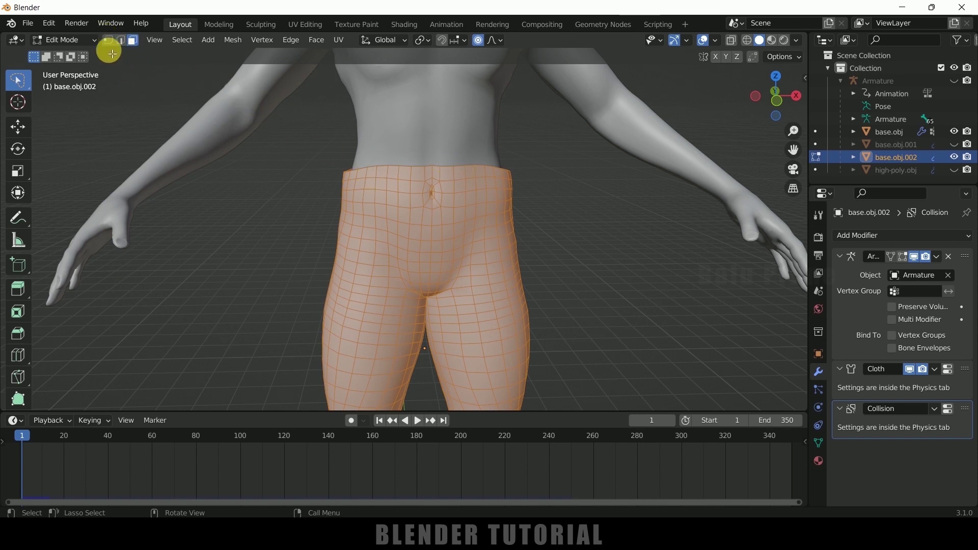
pyautogui.click(108, 46)
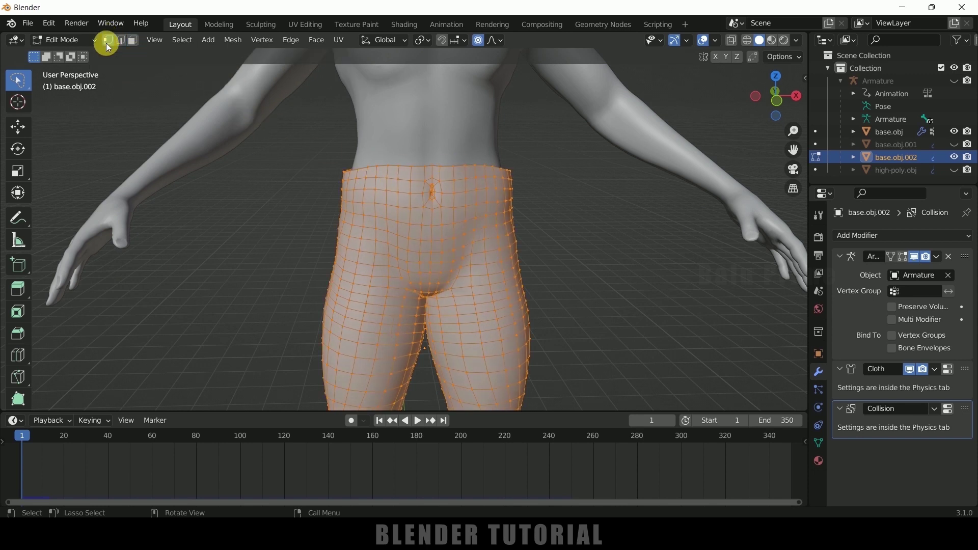
pyautogui.scroll(2, 280, 180)
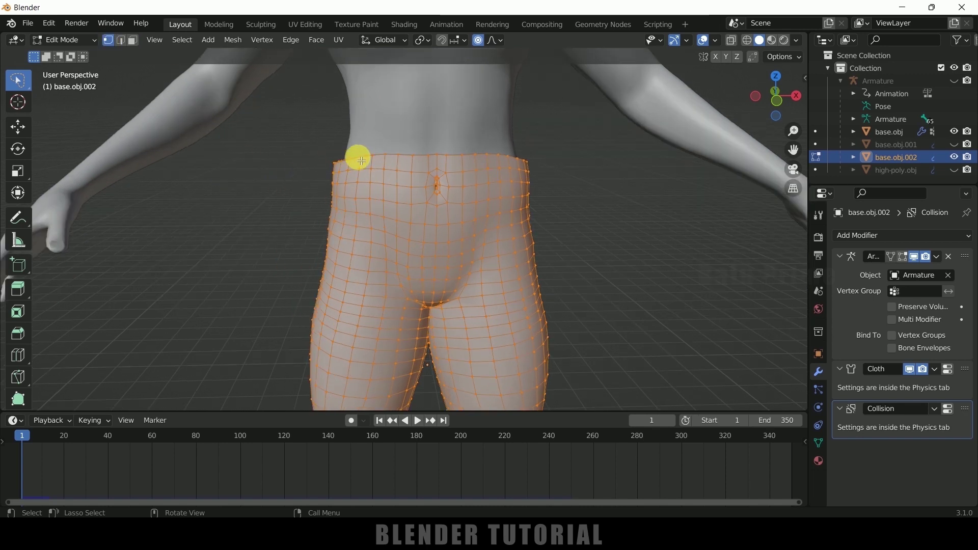
pyautogui.click(317, 162)
pyautogui.keyDown('alt'); pyautogui.click(374, 159); pyautogui.keyUp('alt')
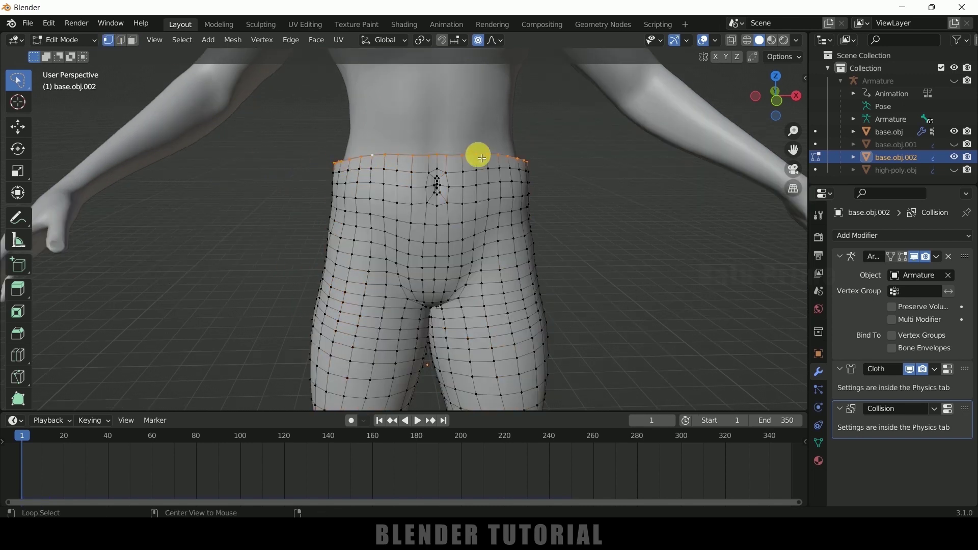
# Add a new vertex group for the waist loop named 'V group'
pyautogui.click(817, 443)
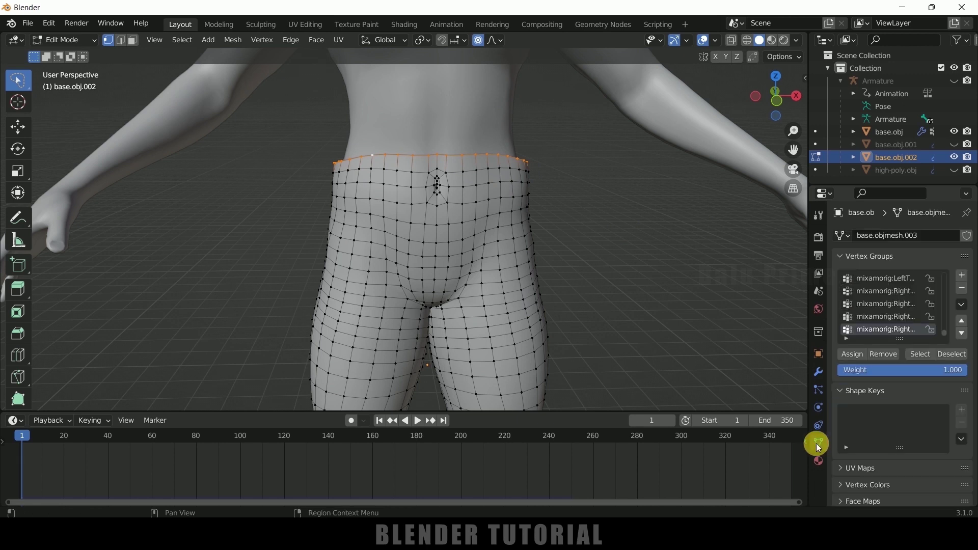
pyautogui.click(963, 276)
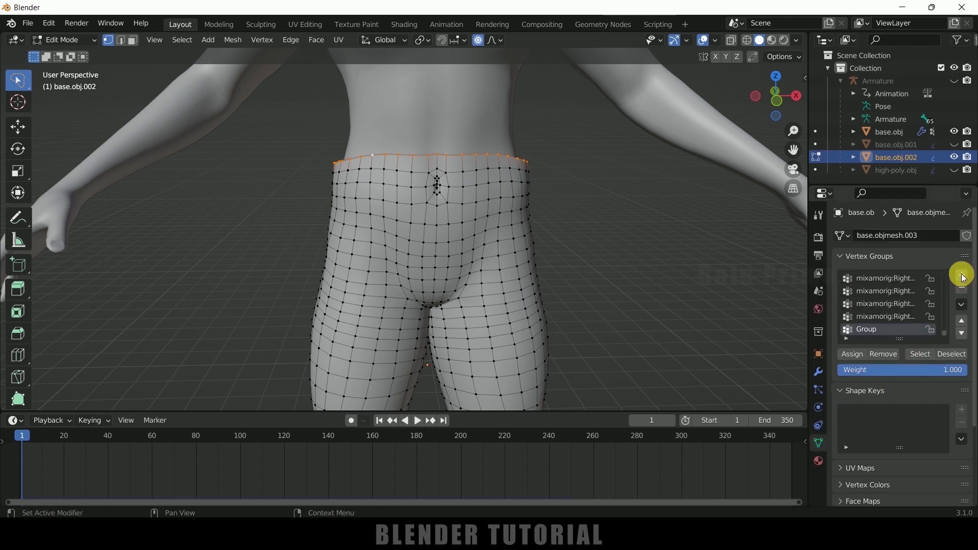
pyautogui.doubleClick(878, 332)
pyautogui.write('V g')
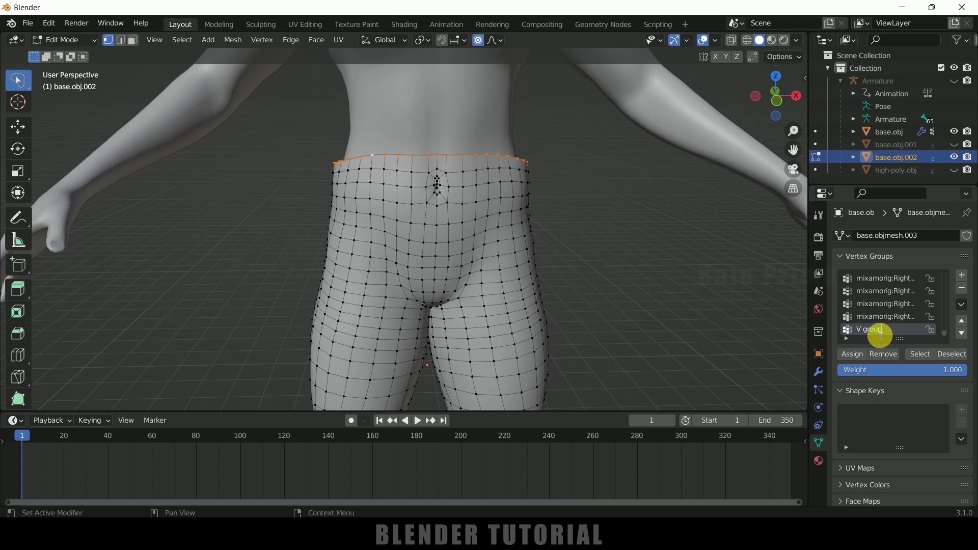
pyautogui.press('Return')
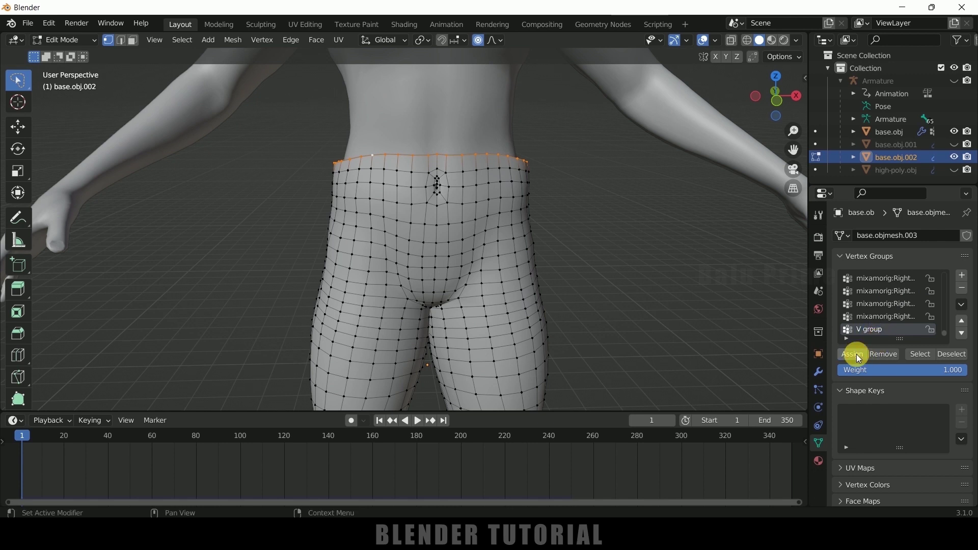
# Set 'V group' as the cloth Shape Pin Group and return to Object Mode
pyautogui.click(818, 407)
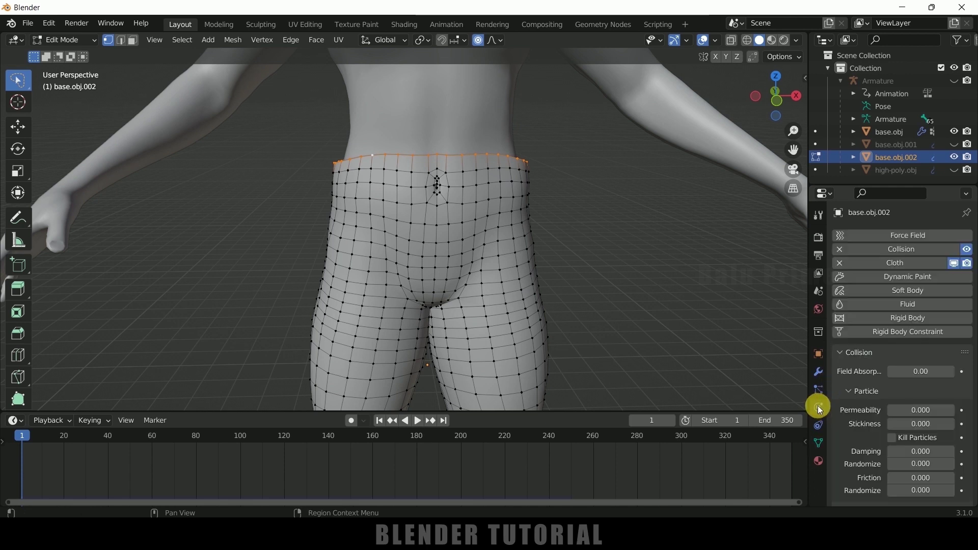
pyautogui.scroll(-5, 861, 422)
pyautogui.scroll(-10, 864, 426)
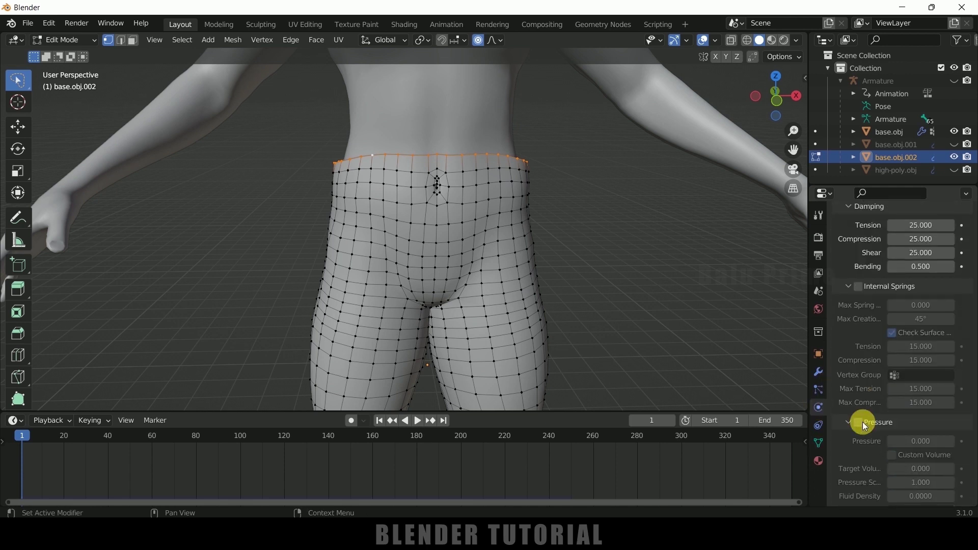
pyautogui.click(848, 451)
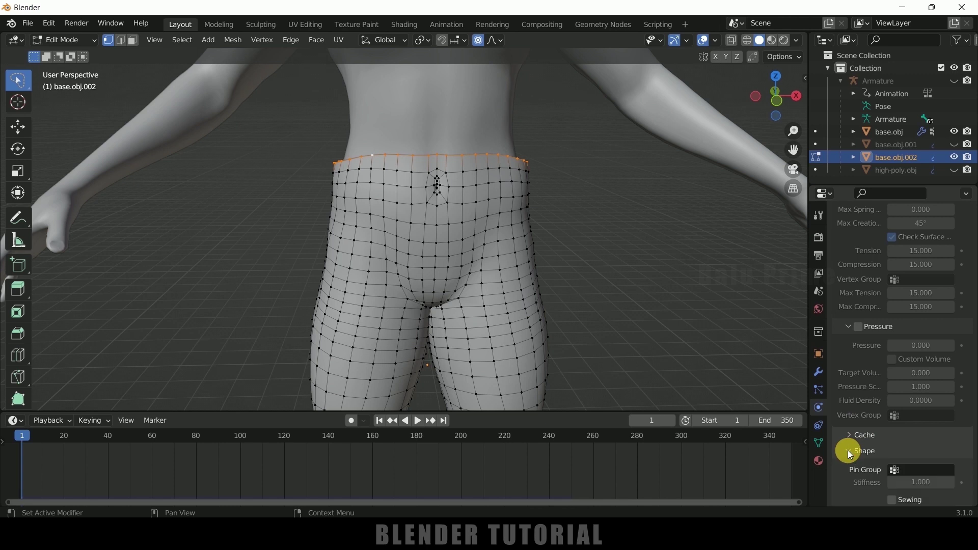
pyautogui.scroll(-4, 848, 450)
pyautogui.click(917, 376)
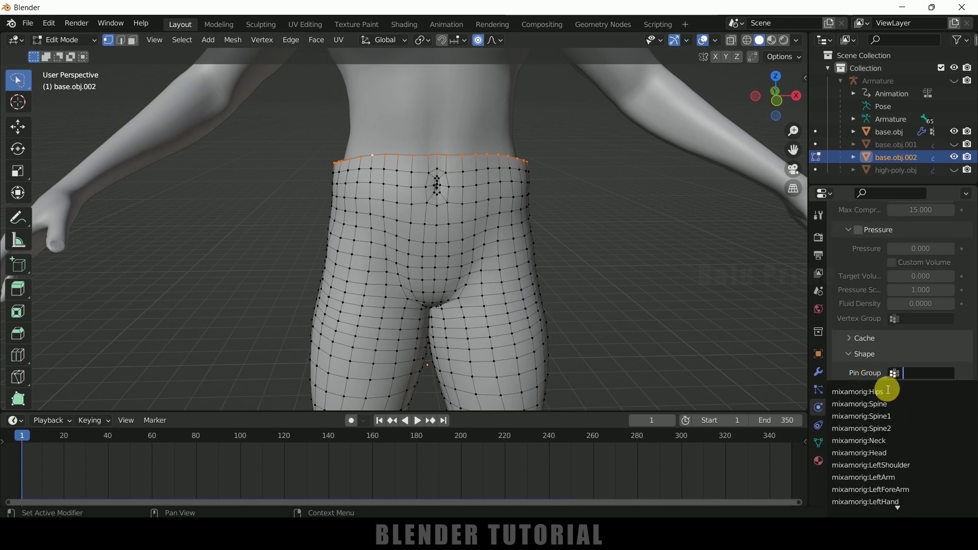
pyautogui.scroll(-12, 865, 448)
pyautogui.scroll(-20, 861, 462)
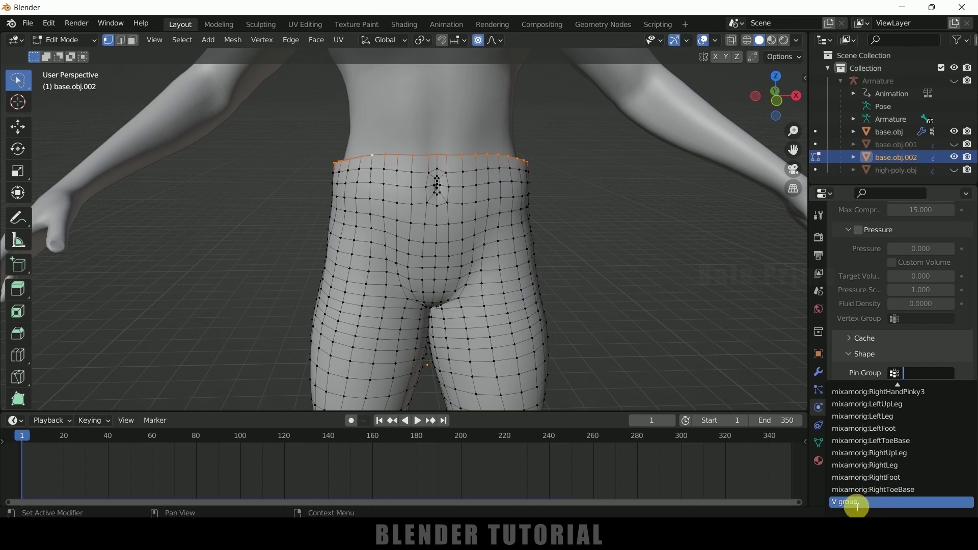
pyautogui.click(856, 506)
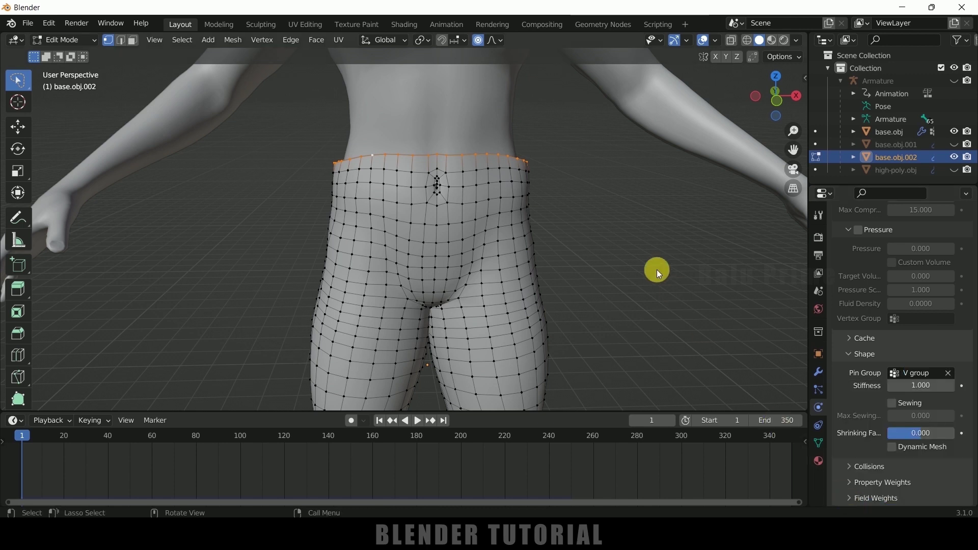
pyautogui.press('Tab')
pyautogui.scroll(-5, 656, 270)
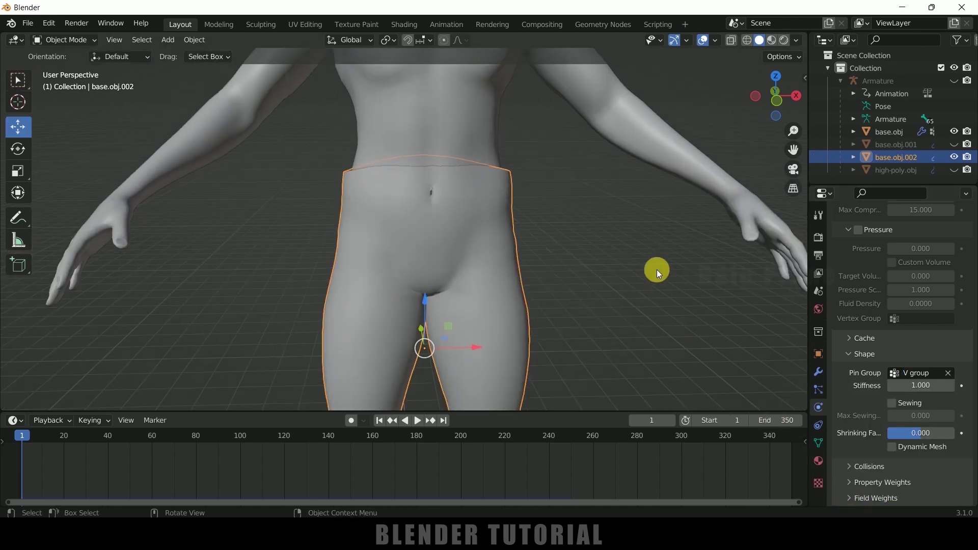
# Play the cloth animation to check the pants, then stop and rewind to frame 1
pyautogui.click(419, 421)
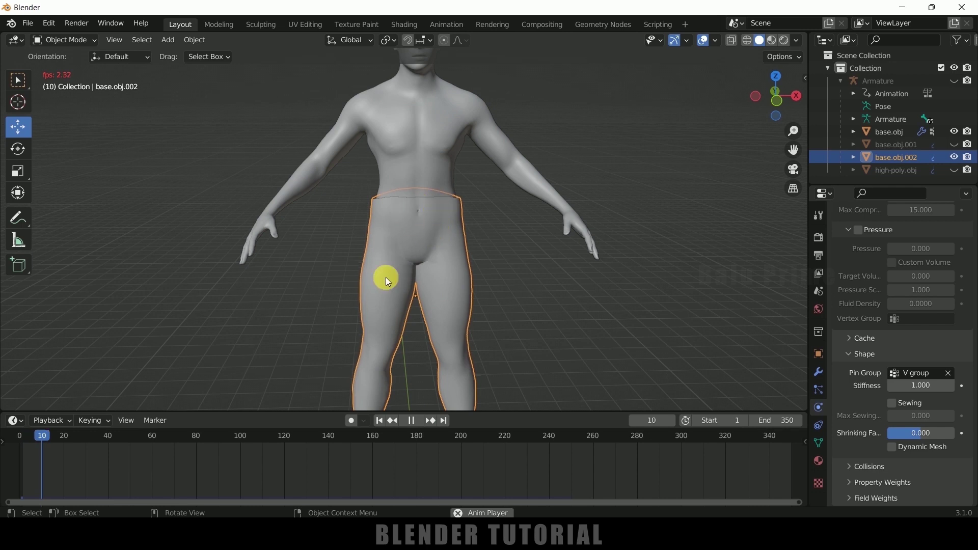
pyautogui.click(398, 421)
pyautogui.click(380, 421)
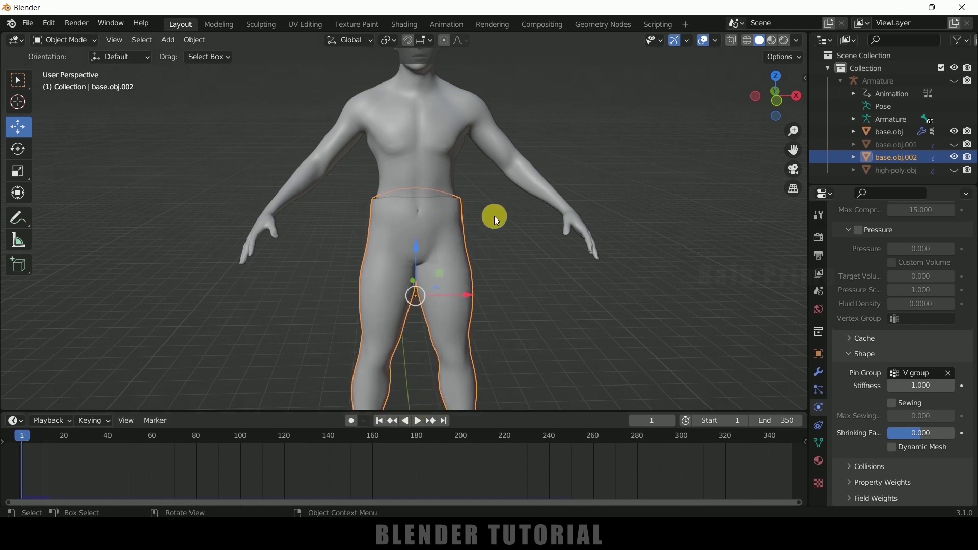
pyautogui.scroll(4, 491, 210)
pyautogui.scroll(-2, 509, 218)
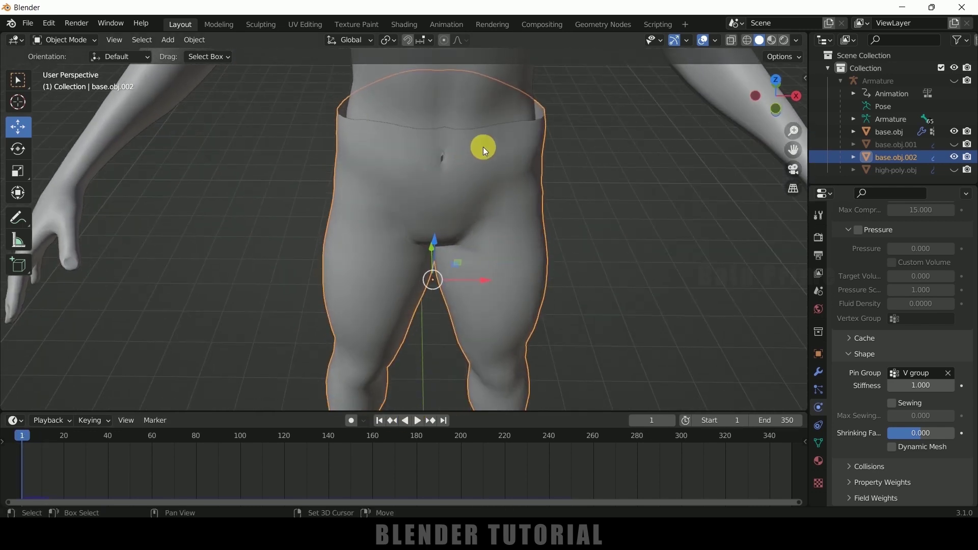
pyautogui.scroll(-3, 480, 147)
# Scale the pants' waistband loop to about 0.91 with proportional editing, then unhide the shirt
pyautogui.press('Tab')
pyautogui.scroll(2, 491, 270)
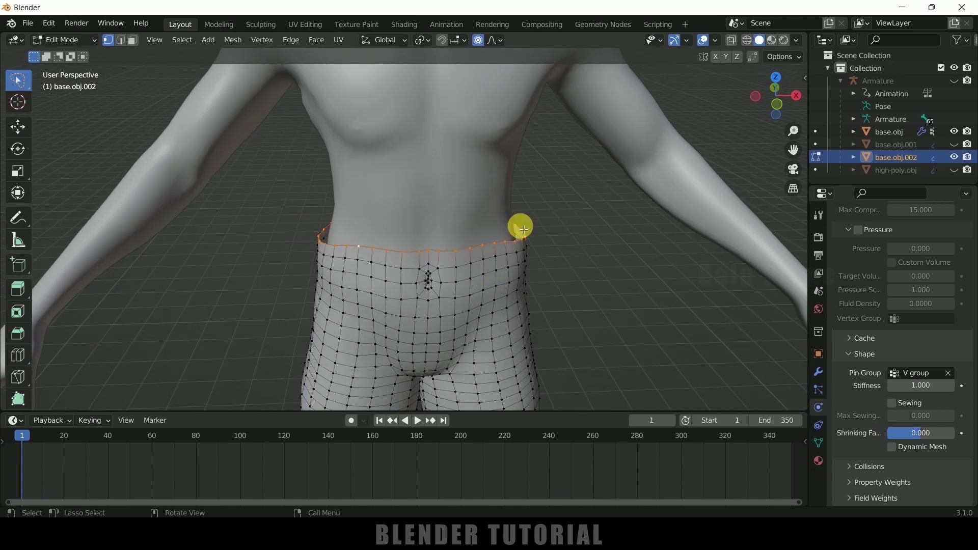
pyautogui.click(478, 40)
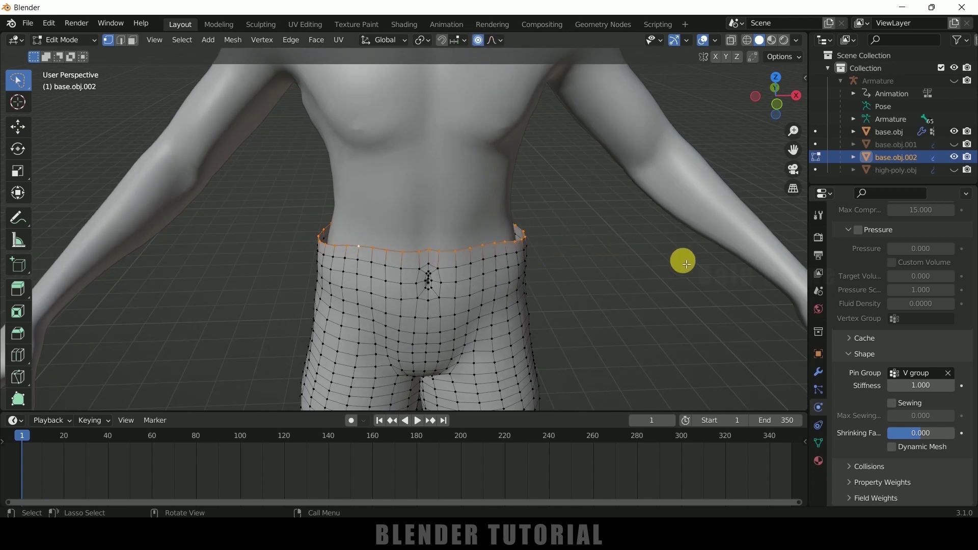
pyautogui.press('s')
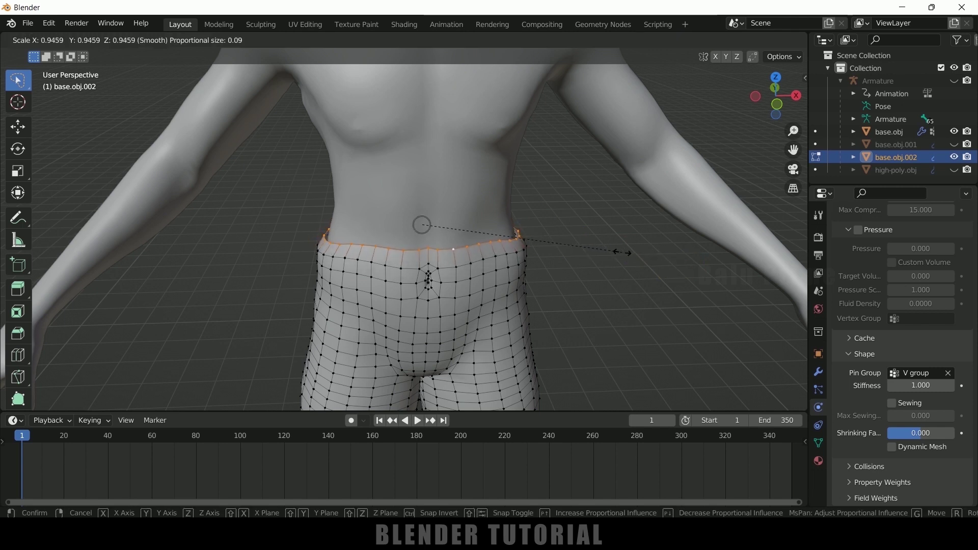
pyautogui.scroll(1, 622, 253)
pyautogui.scroll(-20, 622, 252)
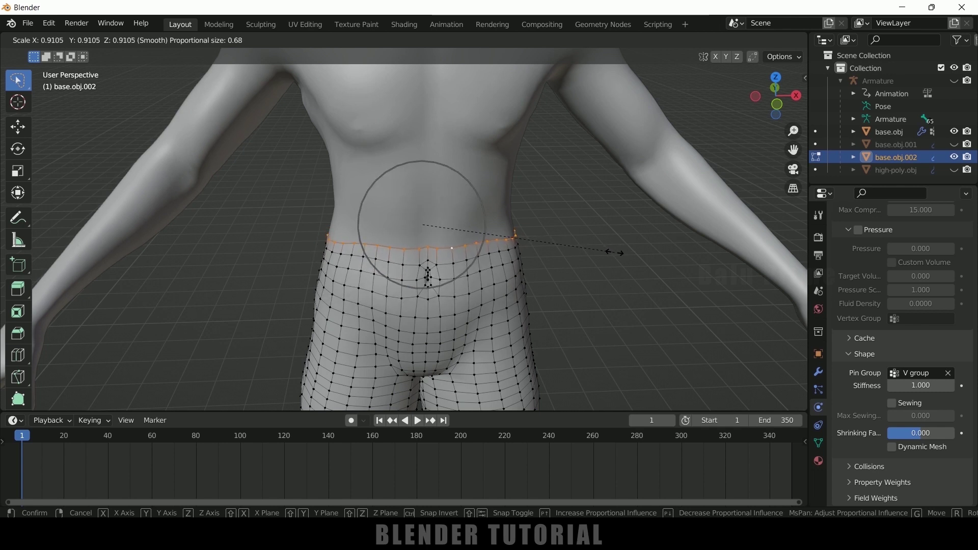
pyautogui.click(617, 253)
pyautogui.moveTo(514, 221); pyautogui.dragTo(467, 244, button='middle')
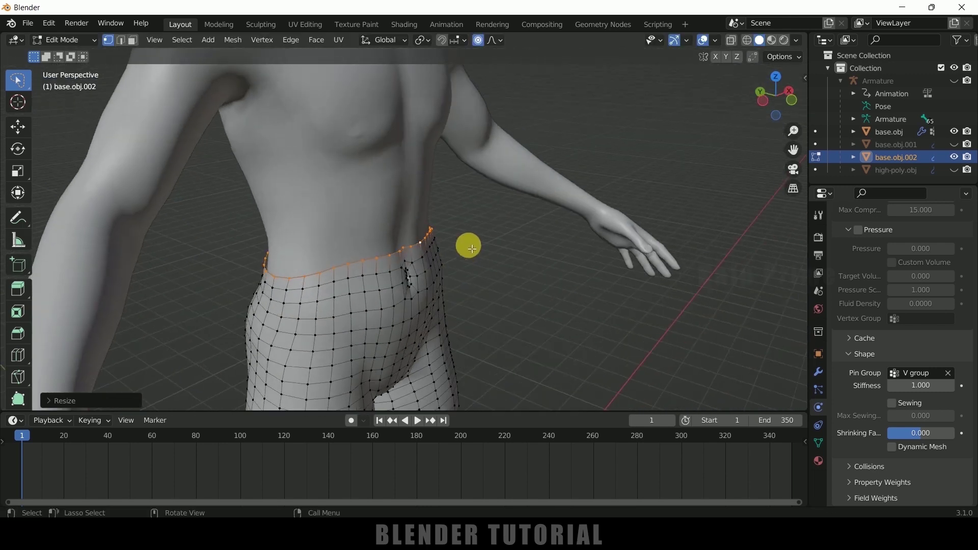
pyautogui.scroll(-5, 266, 203)
pyautogui.moveTo(266, 203); pyautogui.dragTo(532, 300, button='middle')
pyautogui.press('Tab')
pyautogui.click(954, 144)
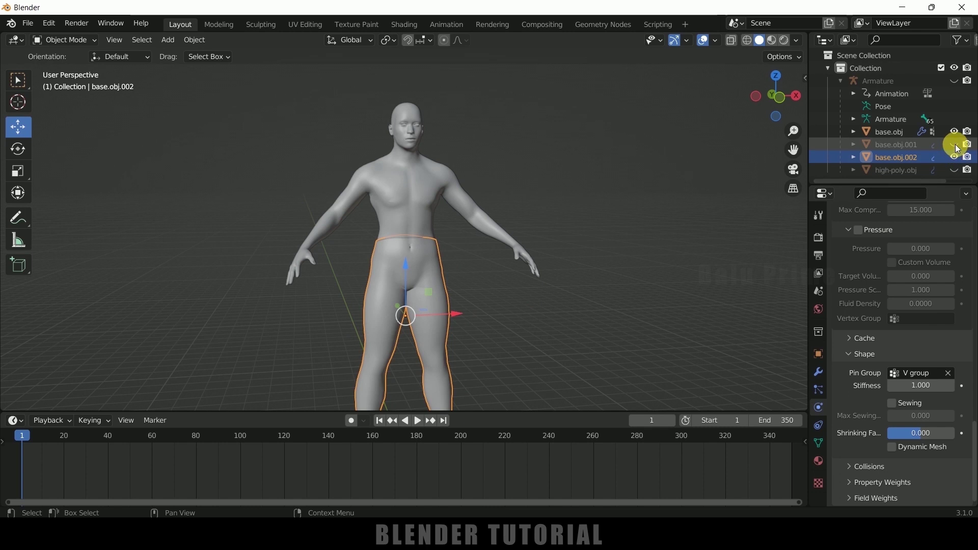
# Edit the shirt mesh and pull a back hem vertex into shape with proportional editing
pyautogui.moveTo(585, 247); pyautogui.dragTo(488, 301, button='middle')
pyautogui.moveTo(359, 231); pyautogui.dragTo(408, 130, button='middle')
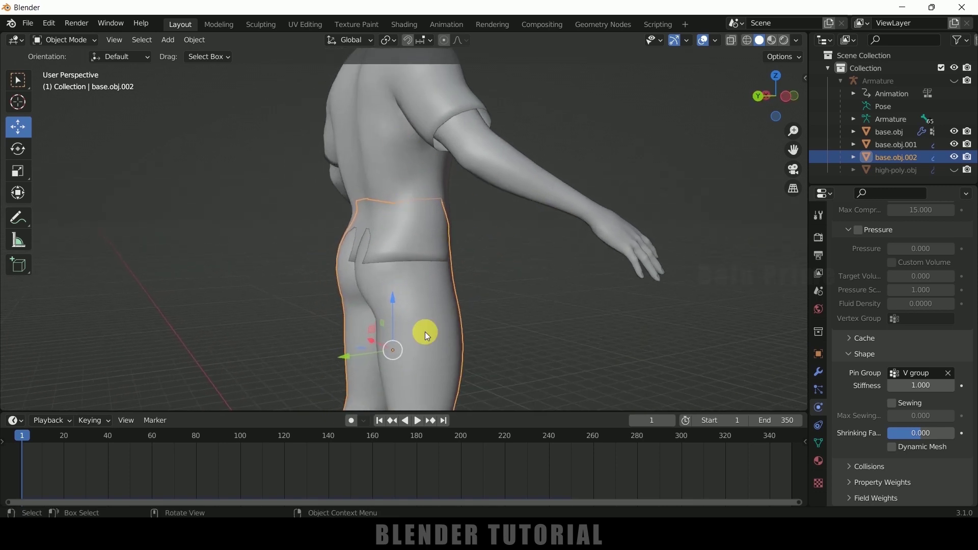
pyautogui.click(402, 171)
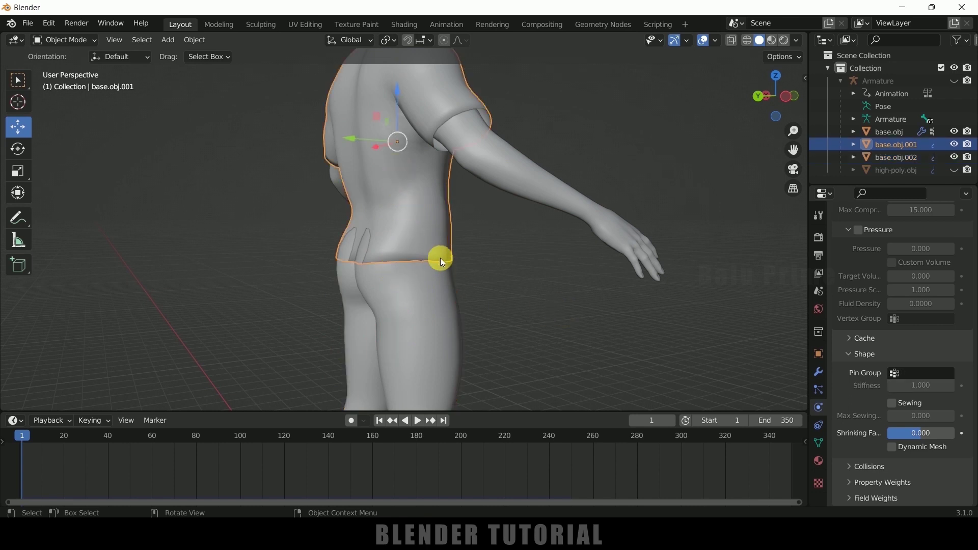
pyautogui.scroll(3, 443, 267)
pyautogui.press('Tab')
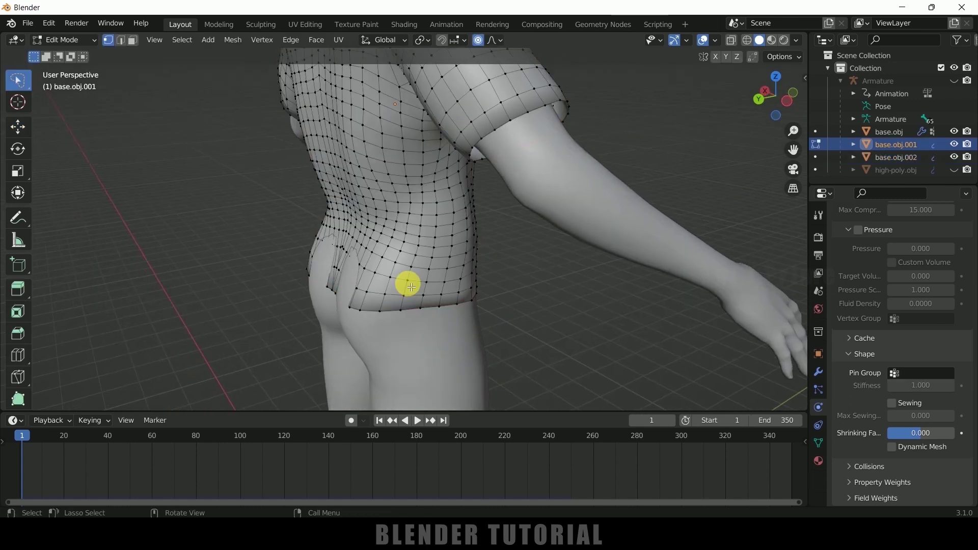
pyautogui.moveTo(407, 283); pyautogui.dragTo(409, 289, button='middle')
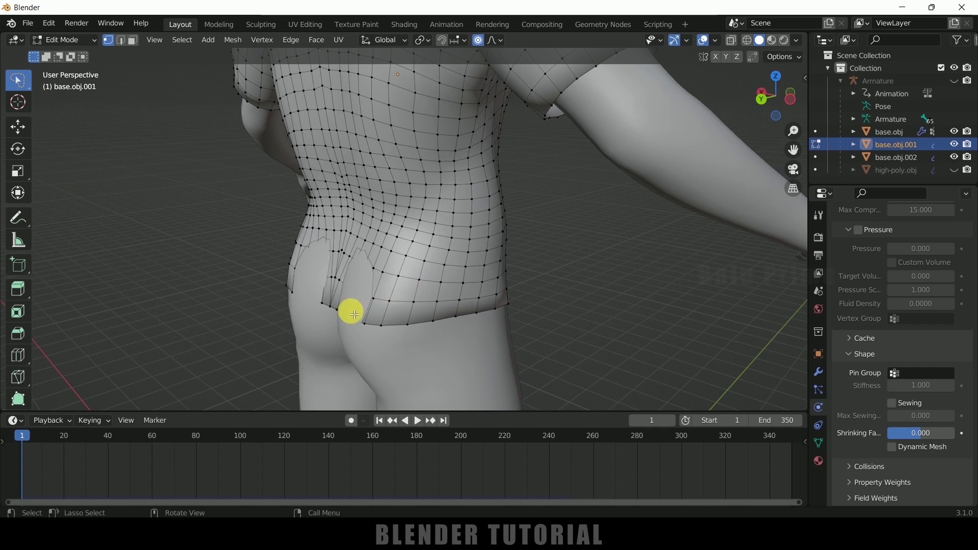
pyautogui.click(365, 325)
pyautogui.click(19, 125)
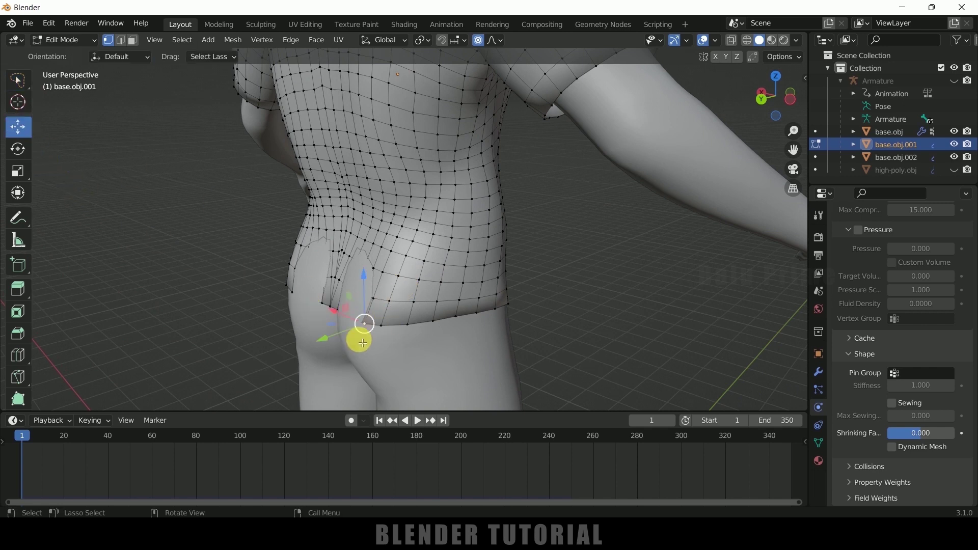
pyautogui.moveTo(317, 338); pyautogui.dragTo(348, 307)
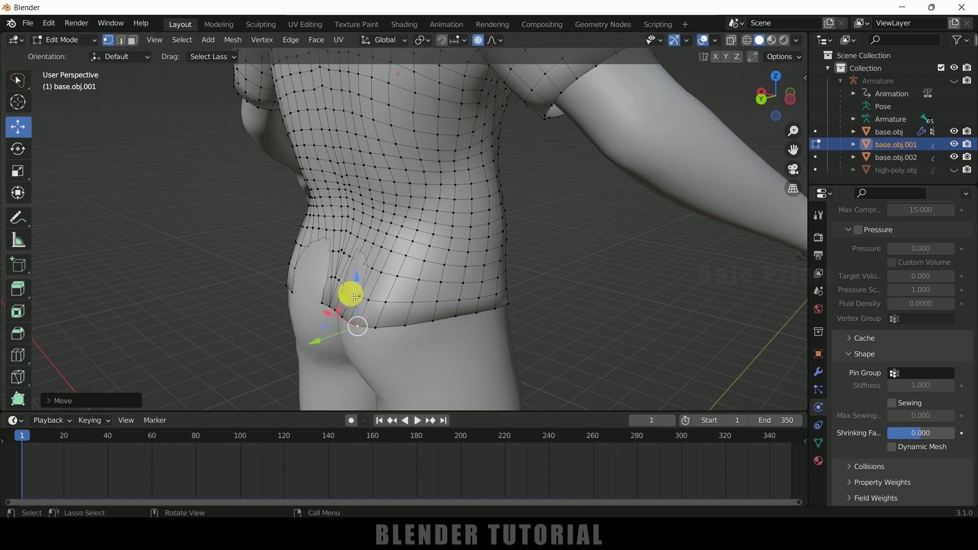
# Move three more back hem vertices with G so the hem sits smoothly over the hips
pyautogui.click(333, 283)
pyautogui.press('g')
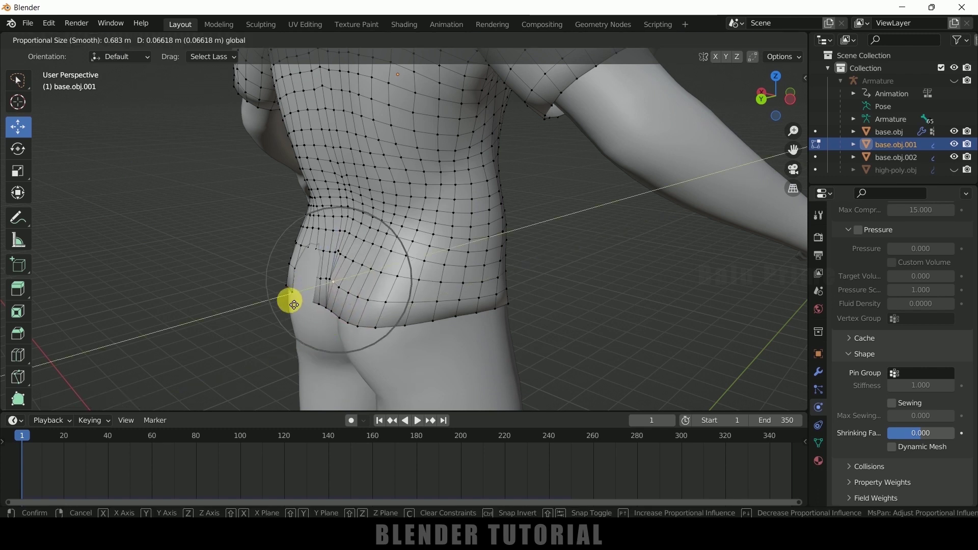
pyautogui.click(294, 304)
pyautogui.click(290, 295)
pyautogui.press('g')
pyautogui.click(251, 306)
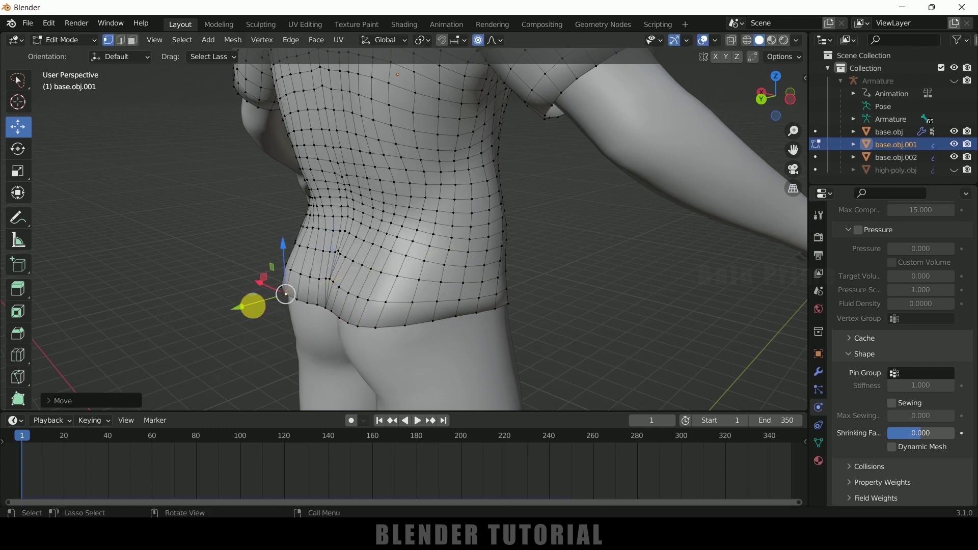
pyautogui.moveTo(290, 284); pyautogui.dragTo(450, 342, button='middle')
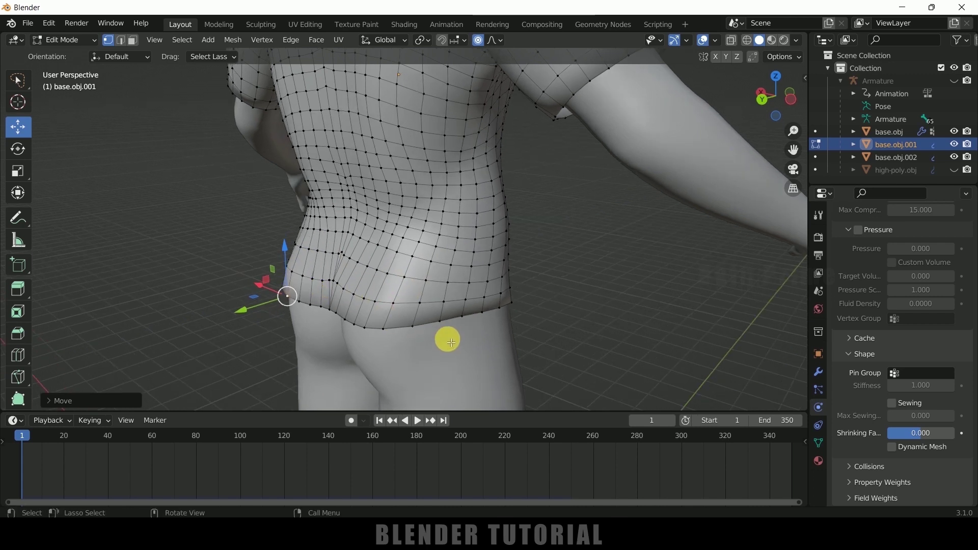
pyautogui.click(439, 320)
pyautogui.press('g')
pyautogui.click(409, 312)
pyautogui.moveTo(253, 248); pyautogui.dragTo(514, 239, button='middle')
pyautogui.moveTo(280, 269); pyautogui.dragTo(474, 295, button='middle')
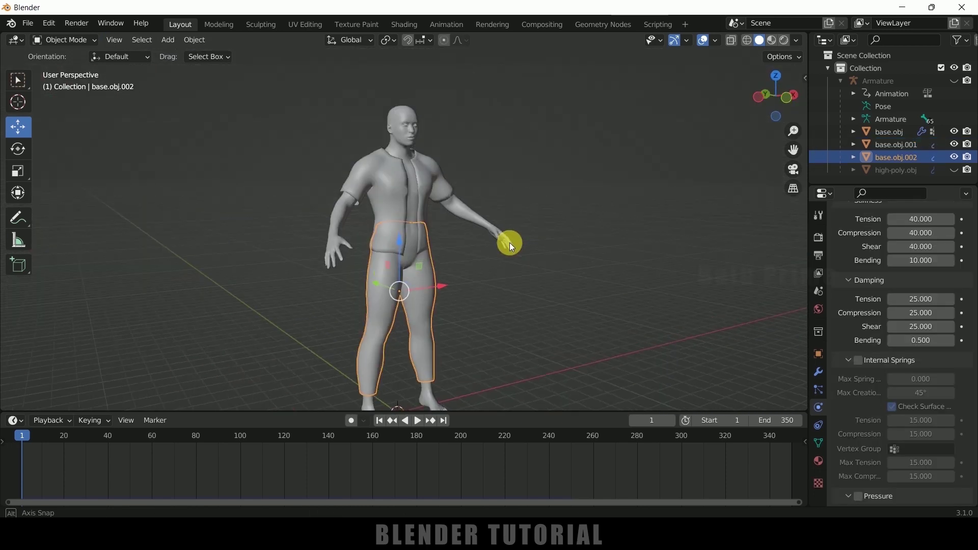
# Enable Bind To Vertex Groups on the Armature modifier of the body, shirt and pants
pyautogui.moveTo(510, 242); pyautogui.dragTo(480, 246, button='middle')
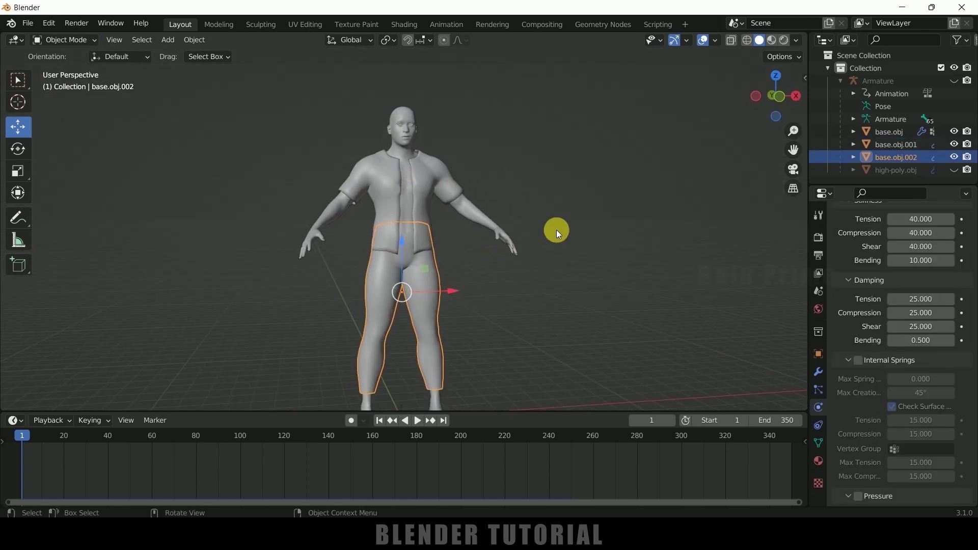
pyautogui.click(400, 125)
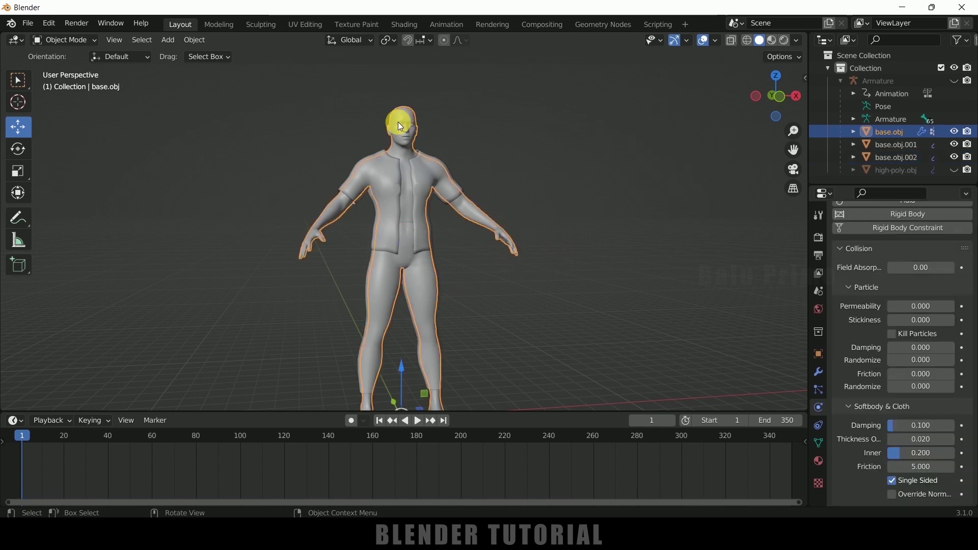
pyautogui.click(817, 372)
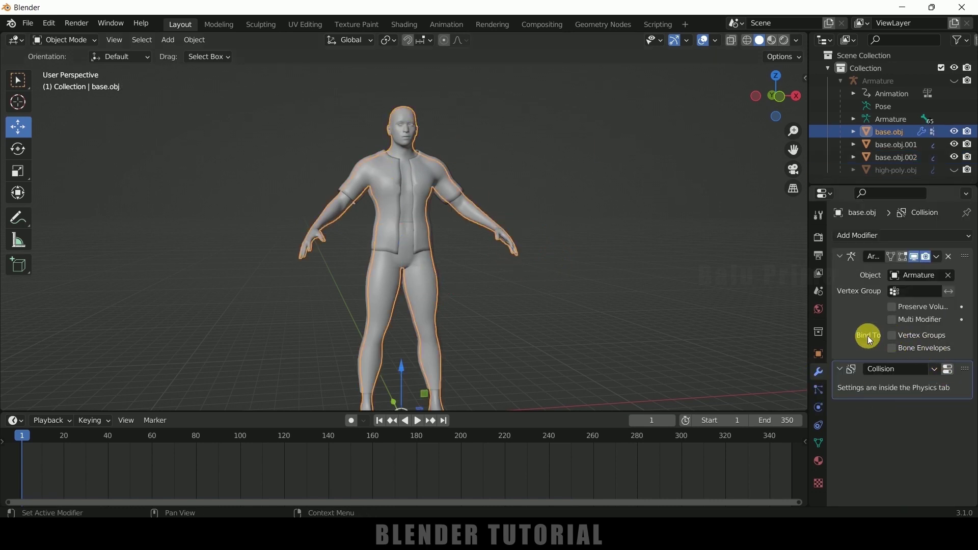
pyautogui.click(892, 336)
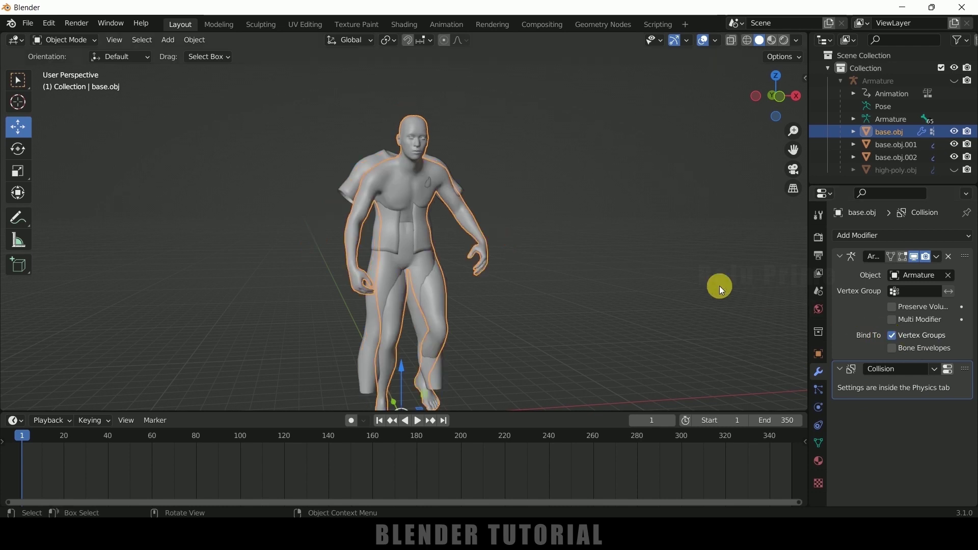
pyautogui.click(362, 164)
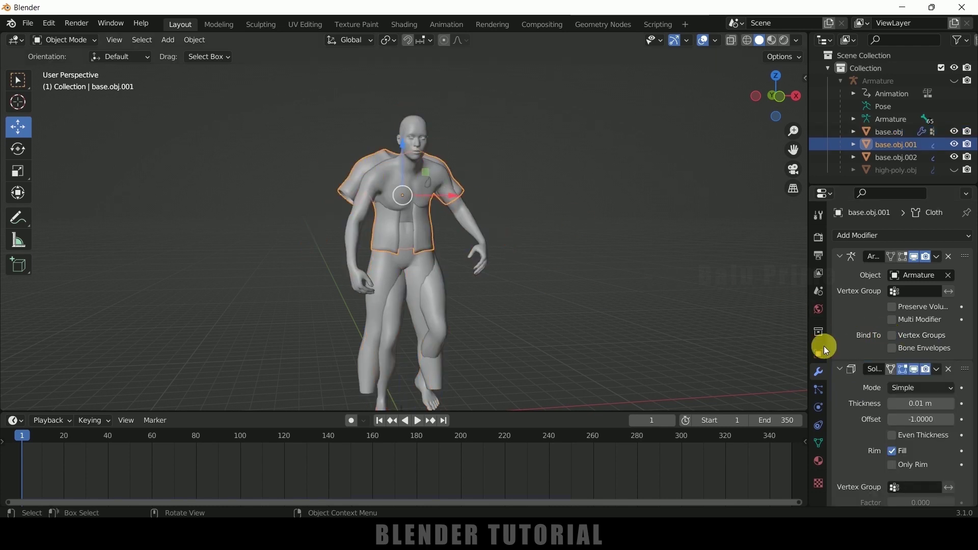
pyautogui.click(892, 337)
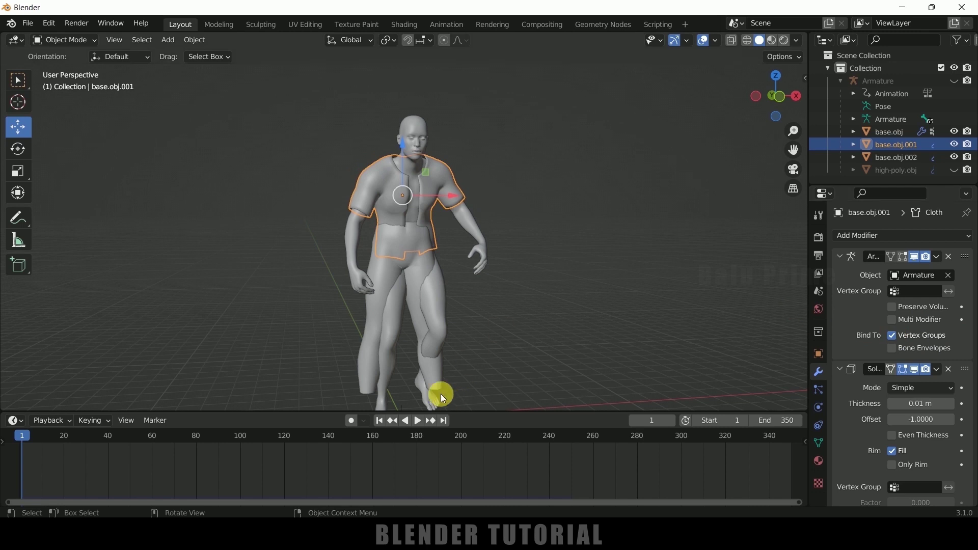
pyautogui.click(368, 370)
pyautogui.click(893, 335)
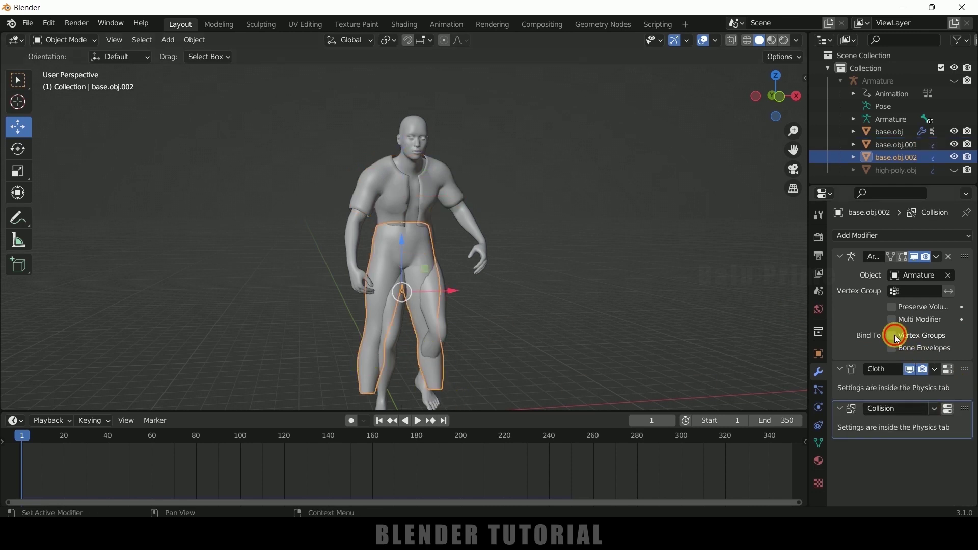
# Check the clothes follow the pose from the side, then select only the shirt
pyautogui.moveTo(642, 284); pyautogui.dragTo(530, 305, button='middle')
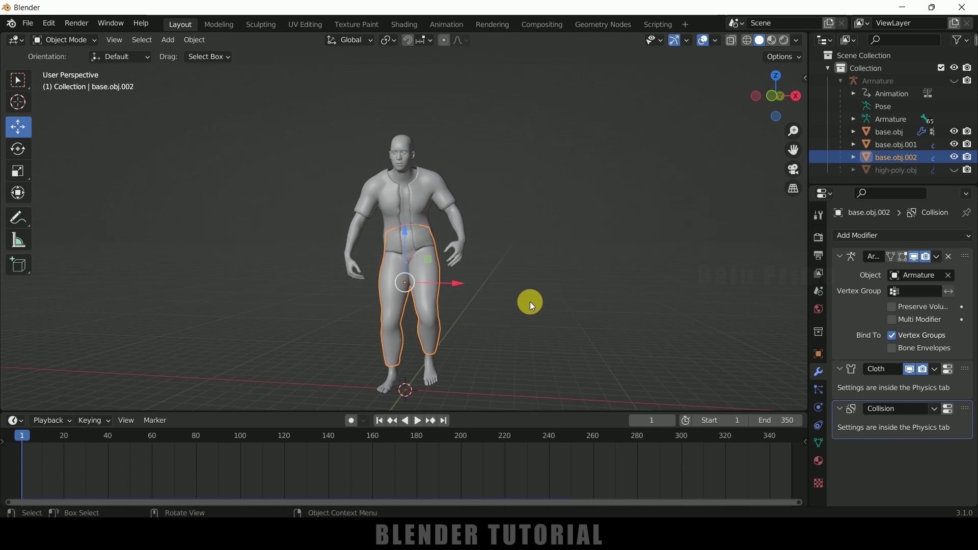
pyautogui.scroll(3, 535, 305)
pyautogui.scroll(-3, 568, 318)
pyautogui.moveTo(564, 317); pyautogui.dragTo(576, 243, button='middle')
pyautogui.hotkey('alt', 'a')
pyautogui.click(422, 196)
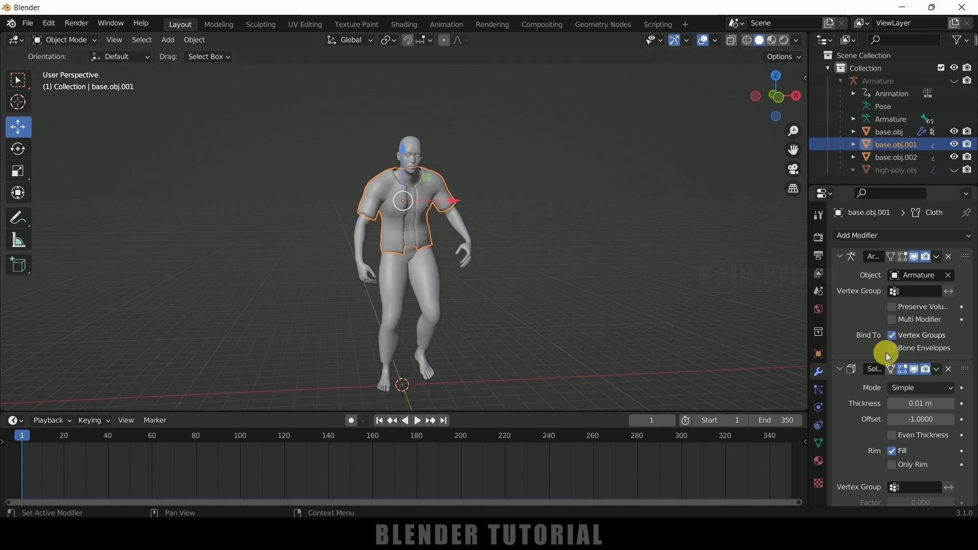
# Enable cloth Self Collisions for both the shirt and the pants
pyautogui.click(819, 408)
pyautogui.scroll(-5, 860, 405)
pyautogui.scroll(-15, 858, 404)
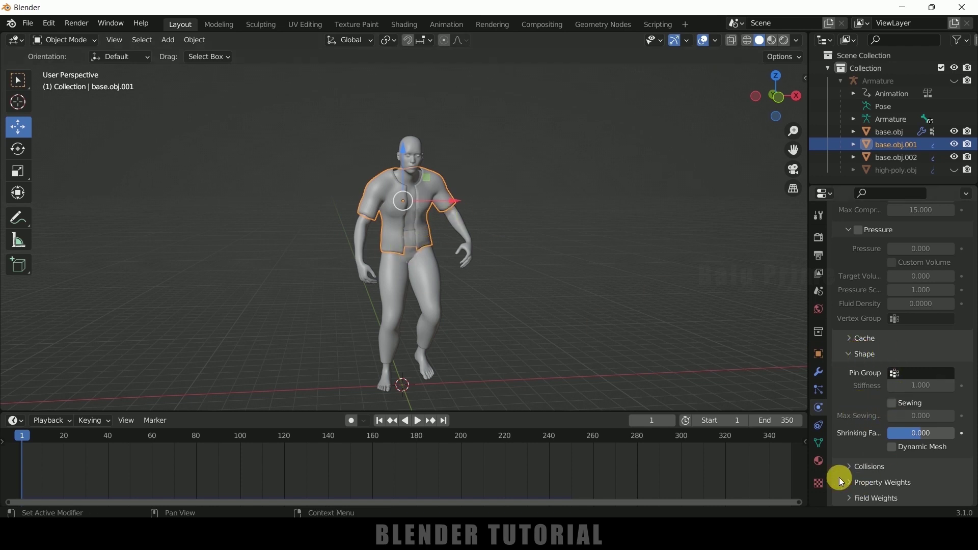
pyautogui.click(856, 468)
pyautogui.scroll(-6, 854, 445)
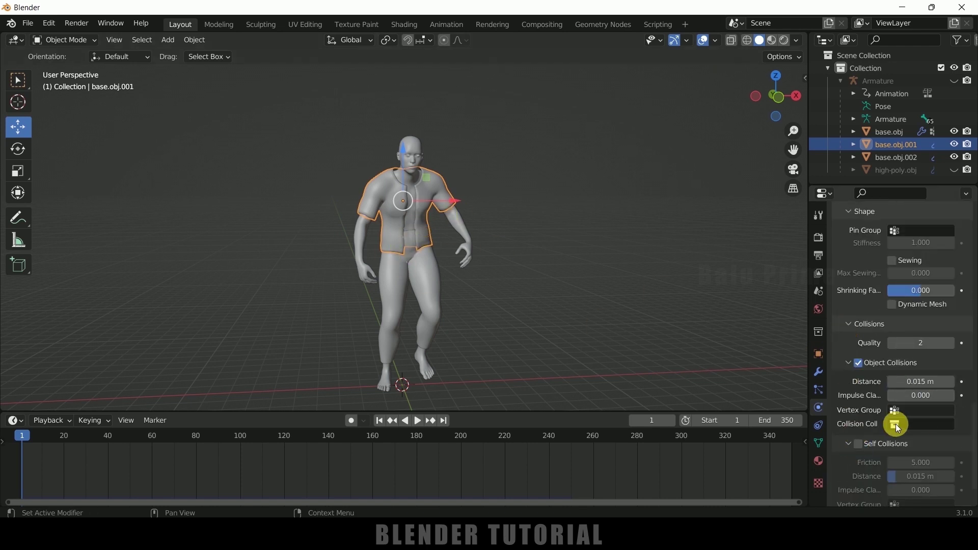
pyautogui.scroll(-2, 879, 397)
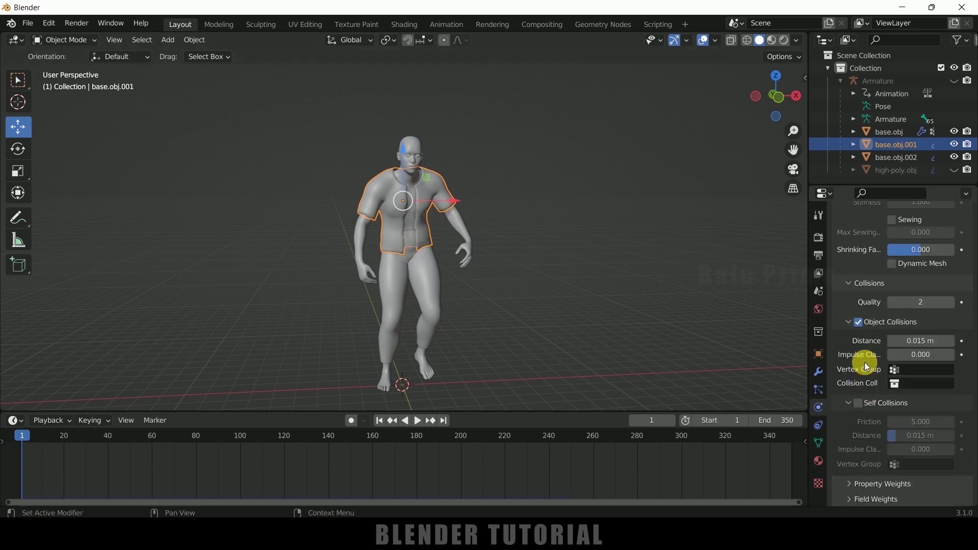
pyautogui.click(857, 403)
pyautogui.click(422, 283)
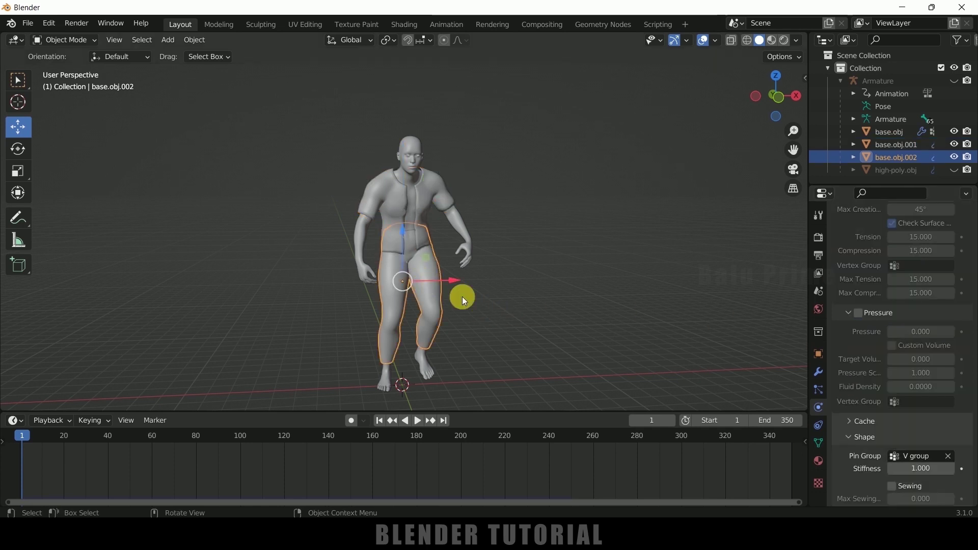
pyautogui.scroll(-8, 845, 427)
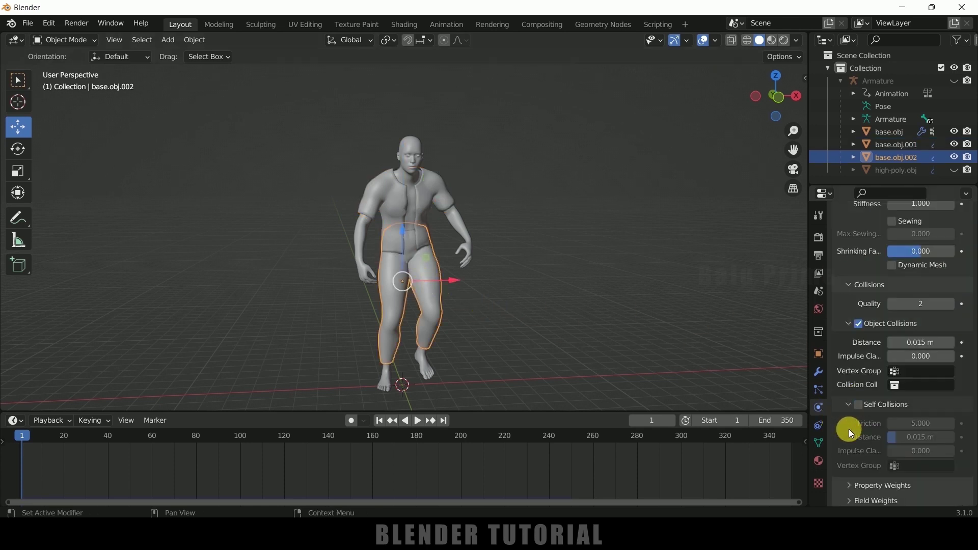
pyautogui.click(859, 405)
# Raise the collision Quality to 4 on the pants and shirt, and expand the Cache panel
pyautogui.scroll(3, 869, 429)
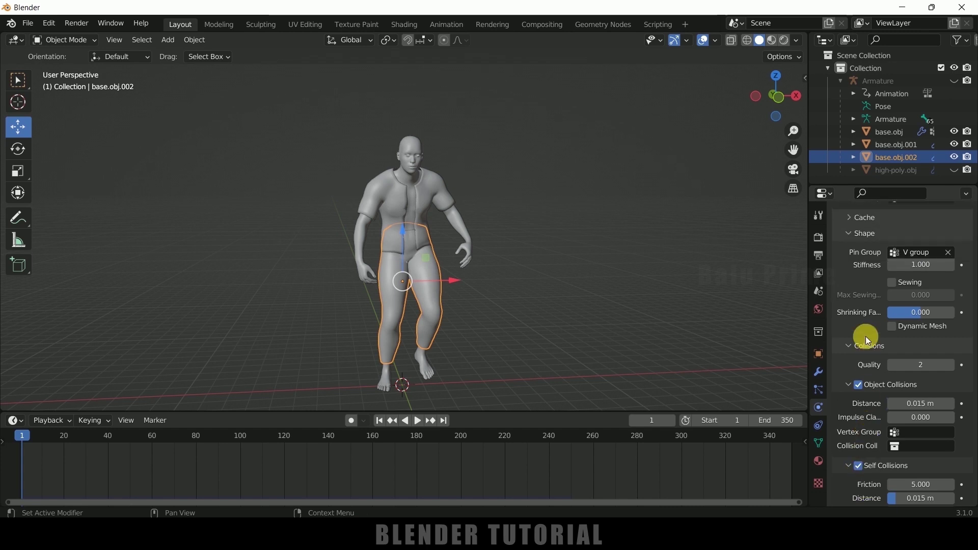
pyautogui.click(950, 366)
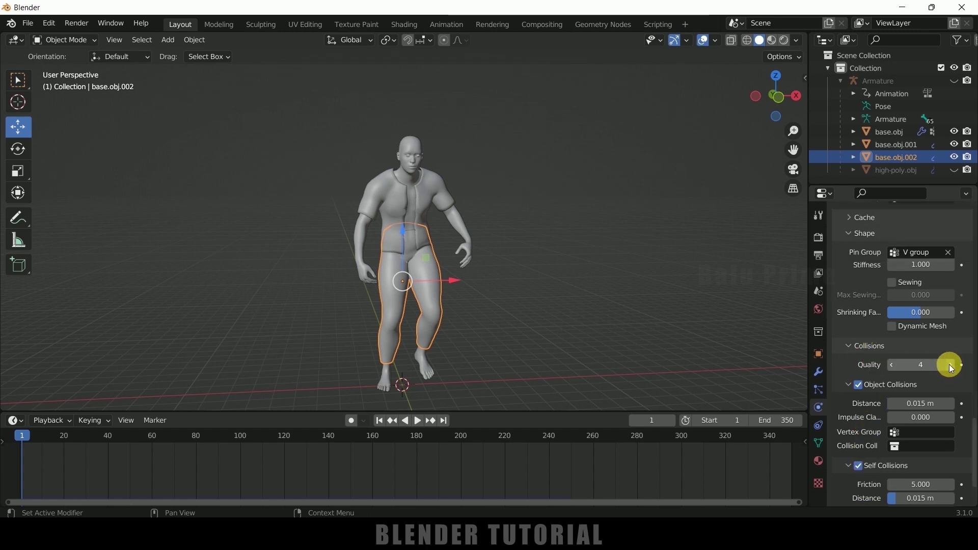
pyautogui.click(426, 200)
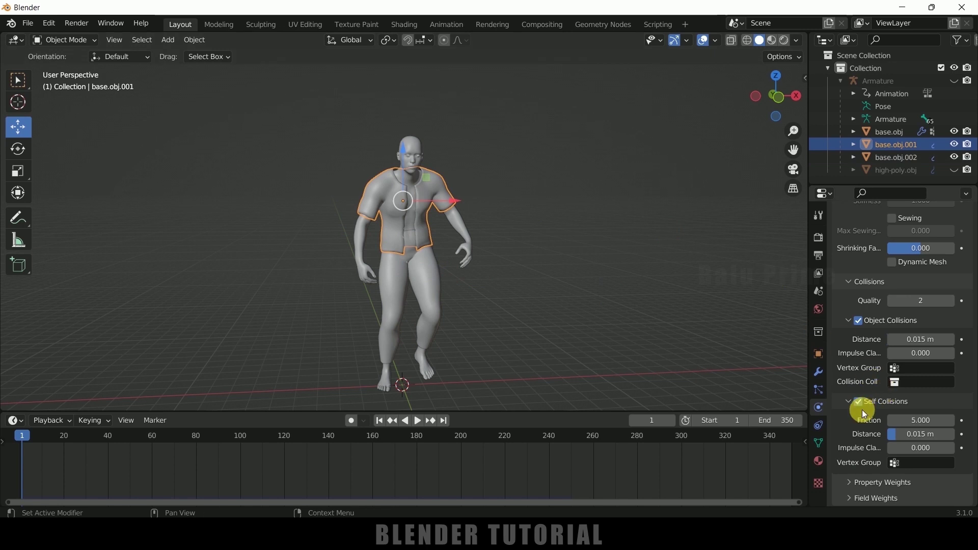
pyautogui.click(951, 300)
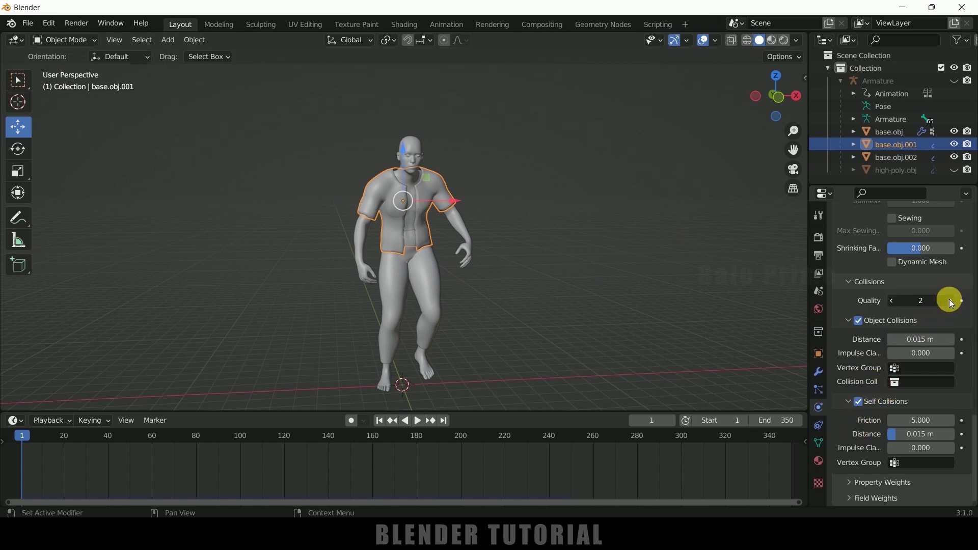
pyautogui.click(950, 301)
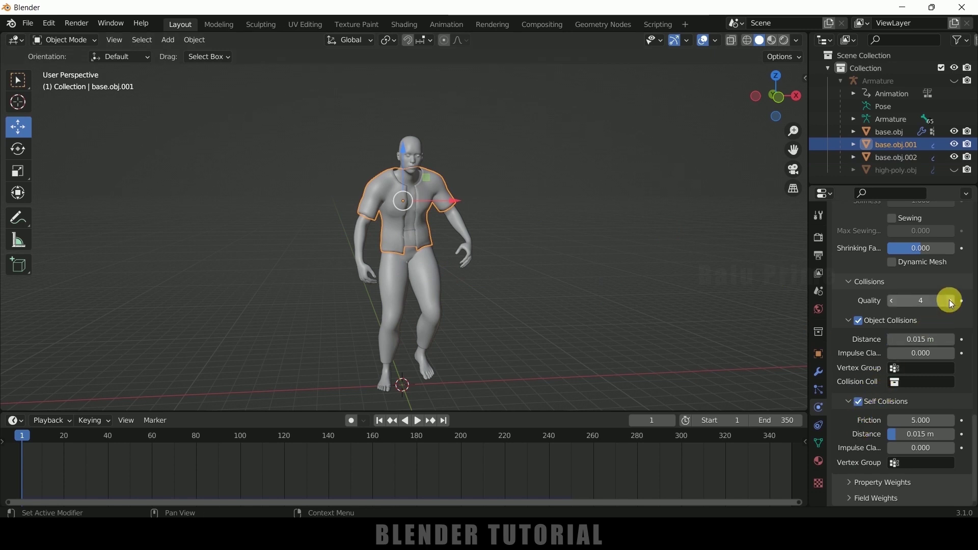
pyautogui.scroll(8, 848, 408)
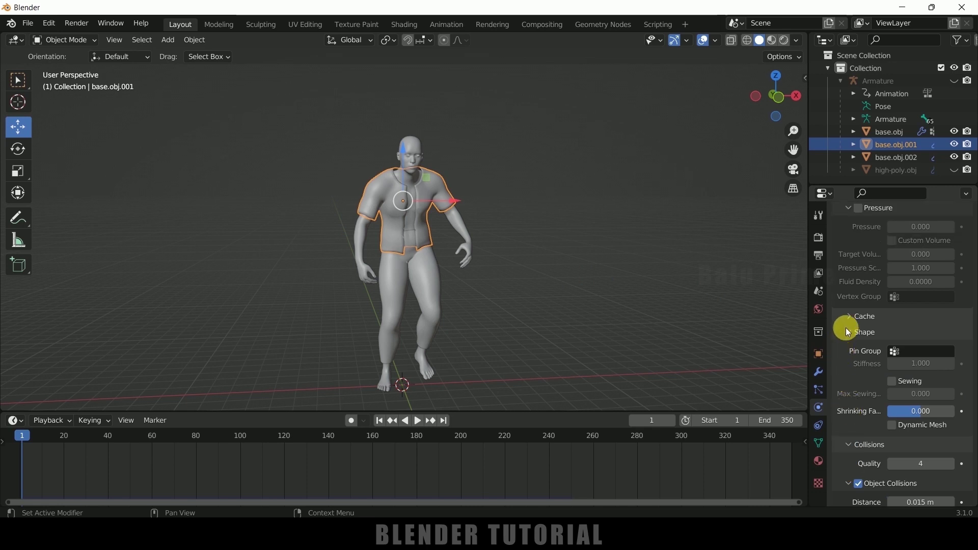
pyautogui.click(846, 320)
pyautogui.scroll(-2, 859, 370)
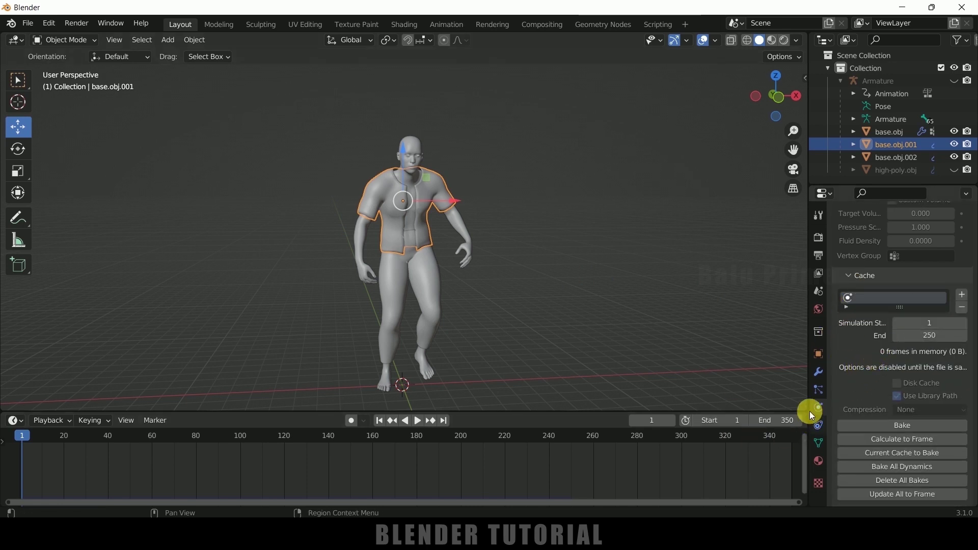
# Set the cloth cache End frame to 350 and bake all dynamics
pyautogui.click(915, 341)
pyautogui.write('350')
pyautogui.press('Return')
pyautogui.scroll(-3, 866, 377)
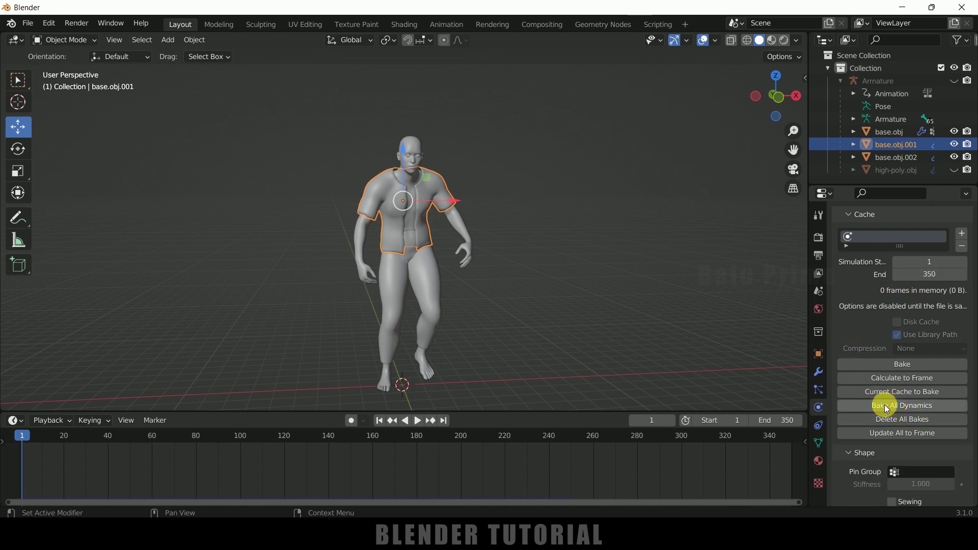
pyautogui.click(895, 407)
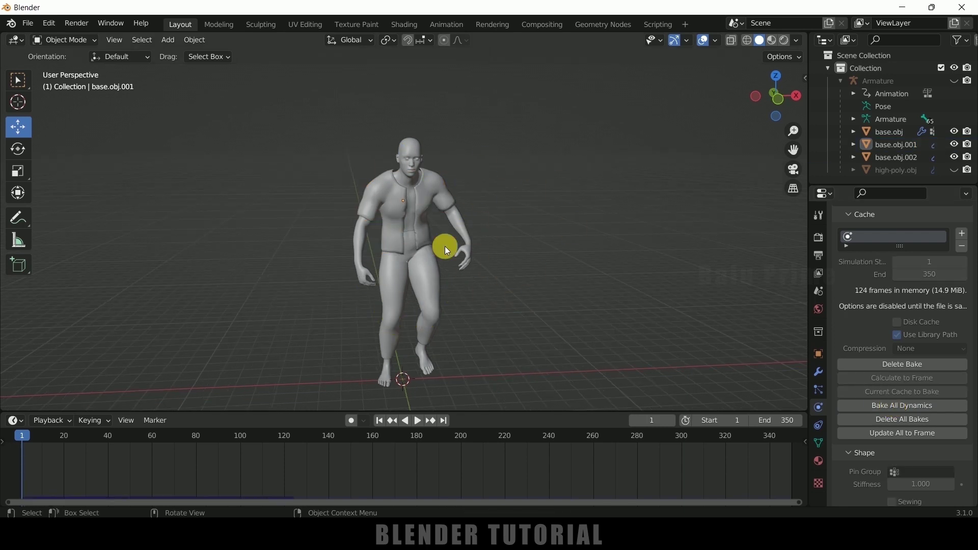
# Play the baked cloth, switch to material preview, and select the body base.obj
pyautogui.click(417, 422)
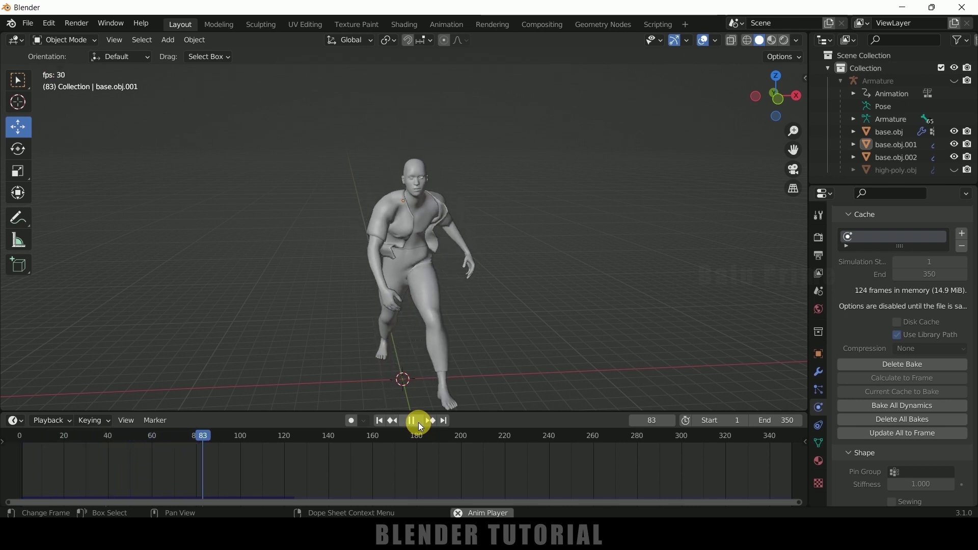
pyautogui.click(418, 422)
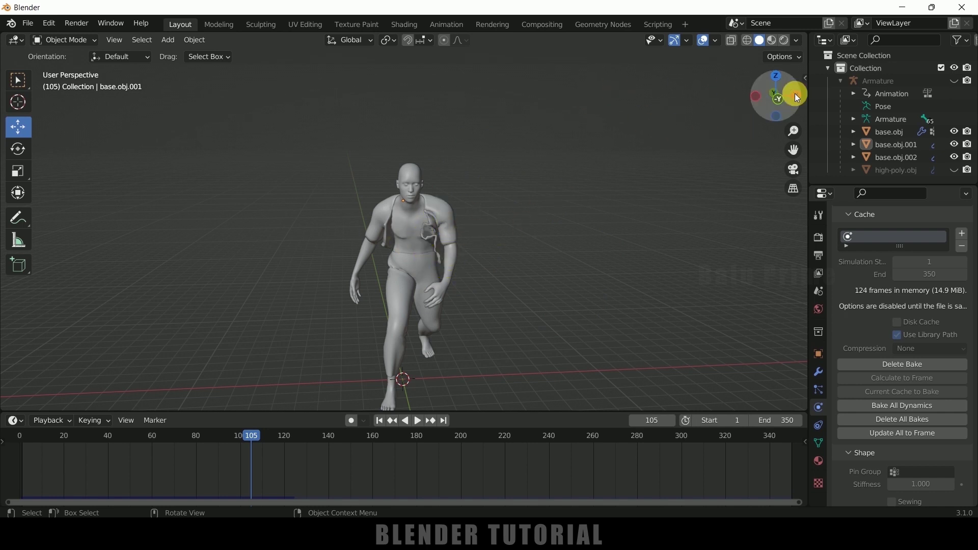
pyautogui.click(772, 40)
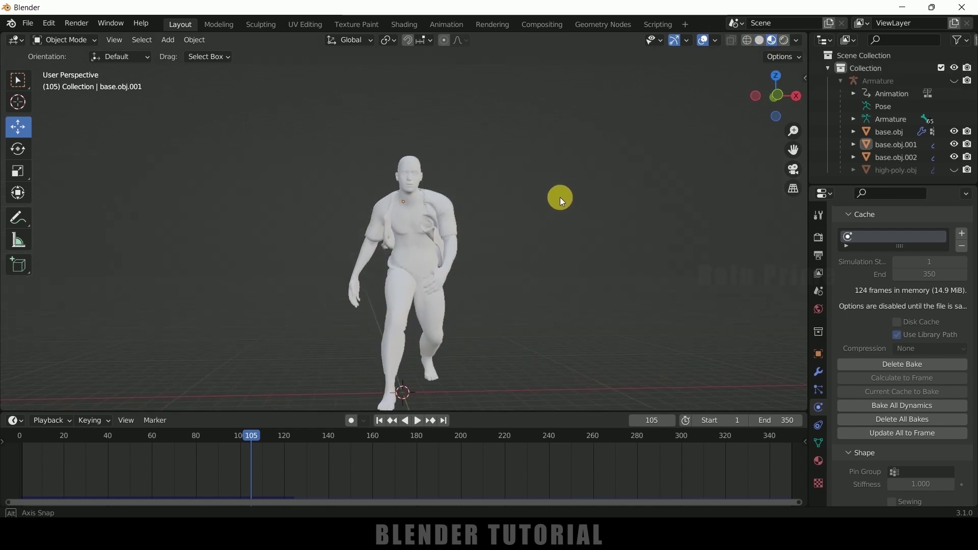
pyautogui.click(450, 207)
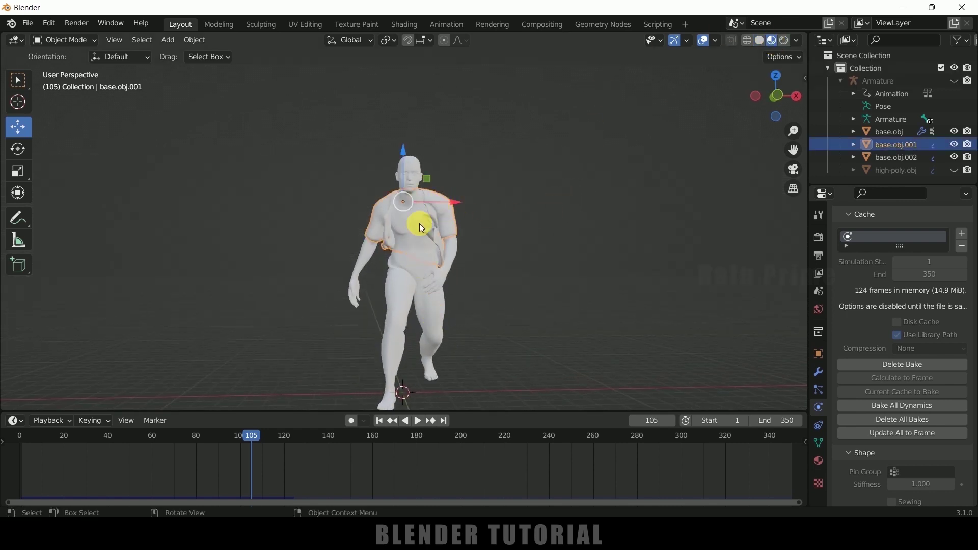
pyautogui.click(417, 168)
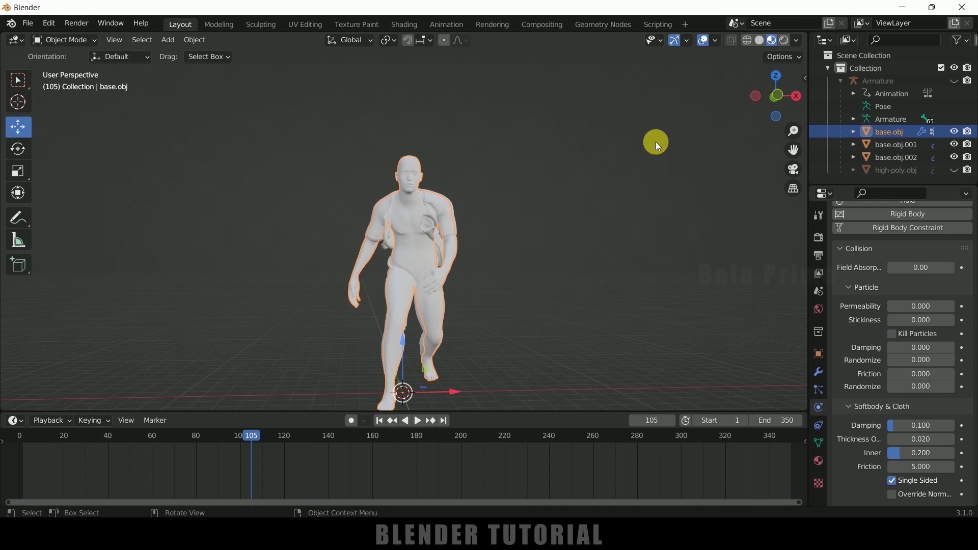
# Give the body a new material with a pink skin-toned Base Color
pyautogui.click(817, 460)
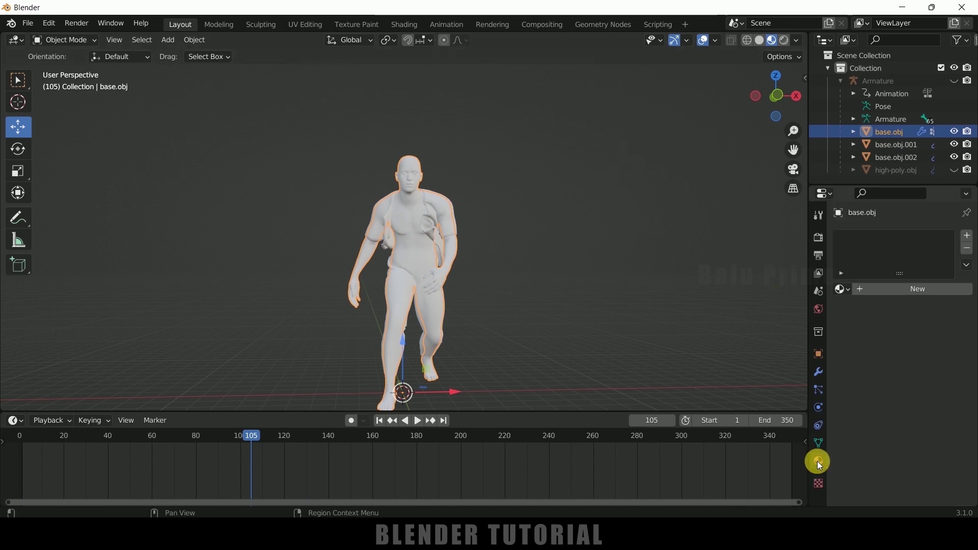
pyautogui.click(901, 289)
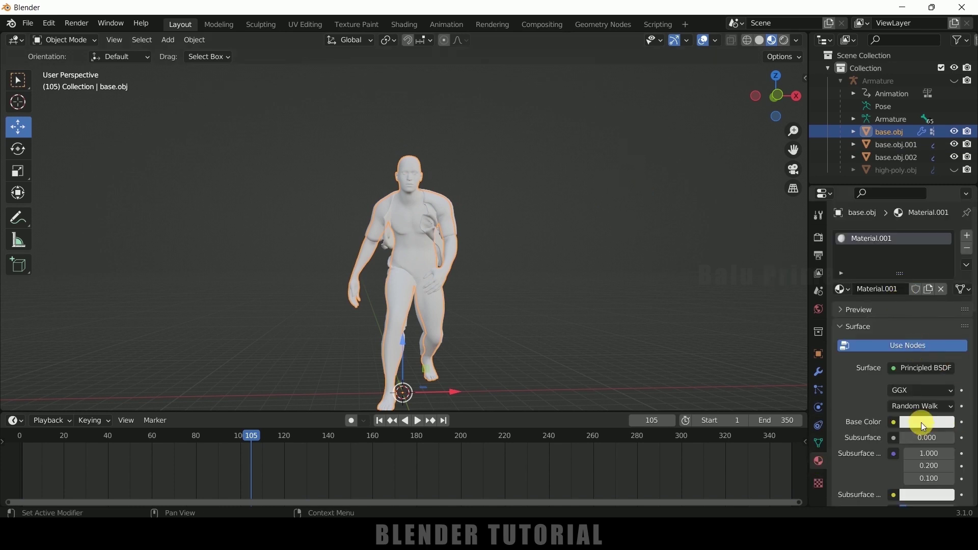
pyautogui.click(923, 422)
pyautogui.moveTo(890, 296); pyautogui.dragTo(884, 302)
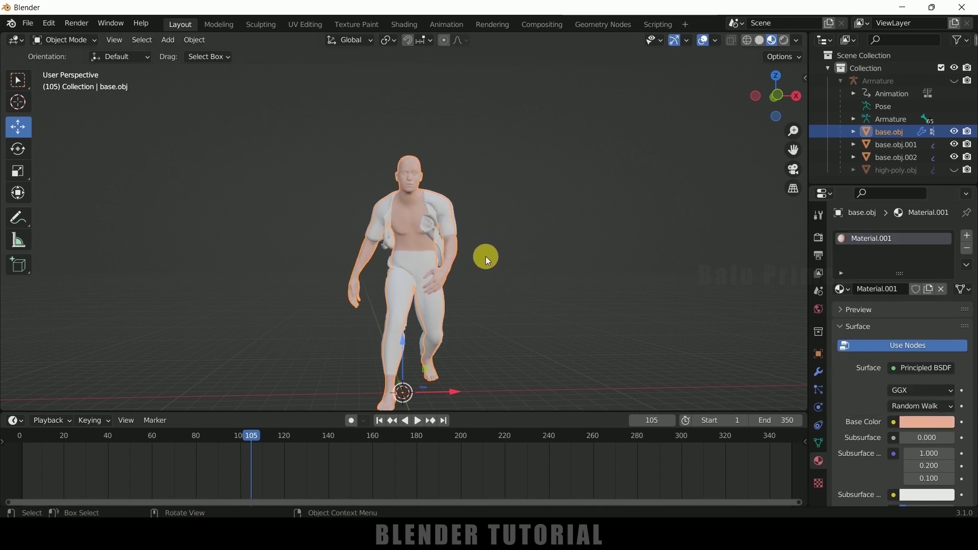
# Create a new blank material for the shirt base.obj.001
pyautogui.click(446, 206)
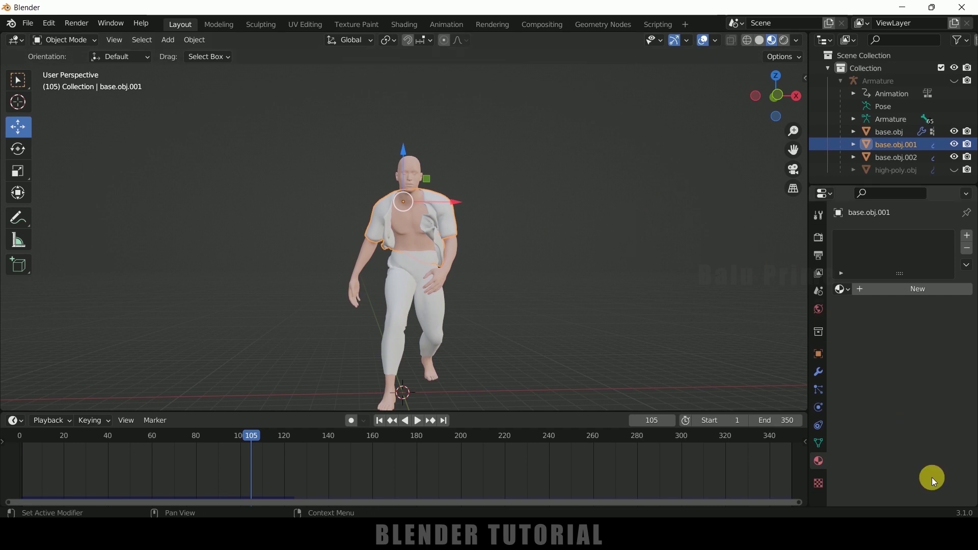
pyautogui.click(884, 290)
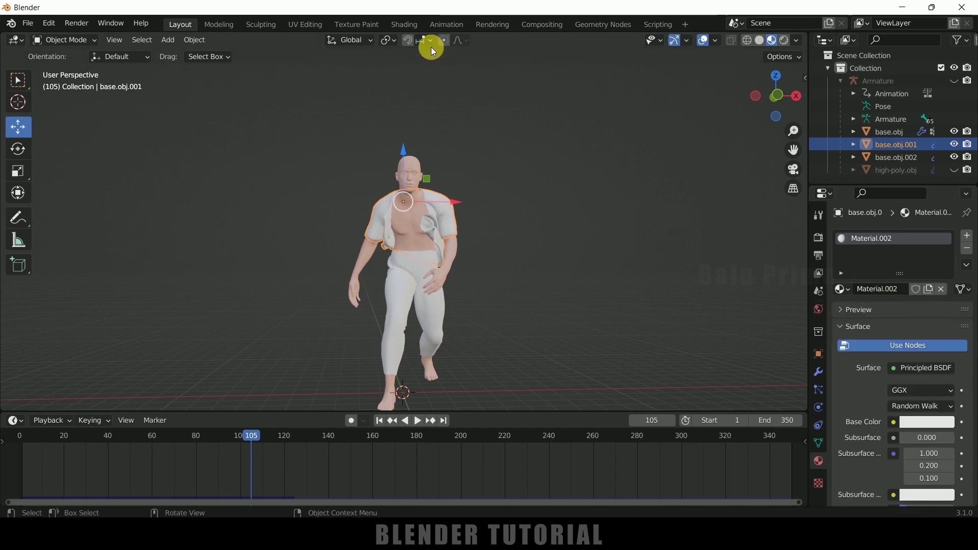
pyautogui.click(412, 25)
# Add Texture Coordinate, Mapping and Image Texture nodes to the Principled BSDF with Ctrl+T and arrange them
pyautogui.moveTo(572, 365)
pyautogui.mouseDown(button='middle')
pyautogui.moveTo(665, 455)
pyautogui.moveTo(661, 441)
pyautogui.mouseUp(button='middle')
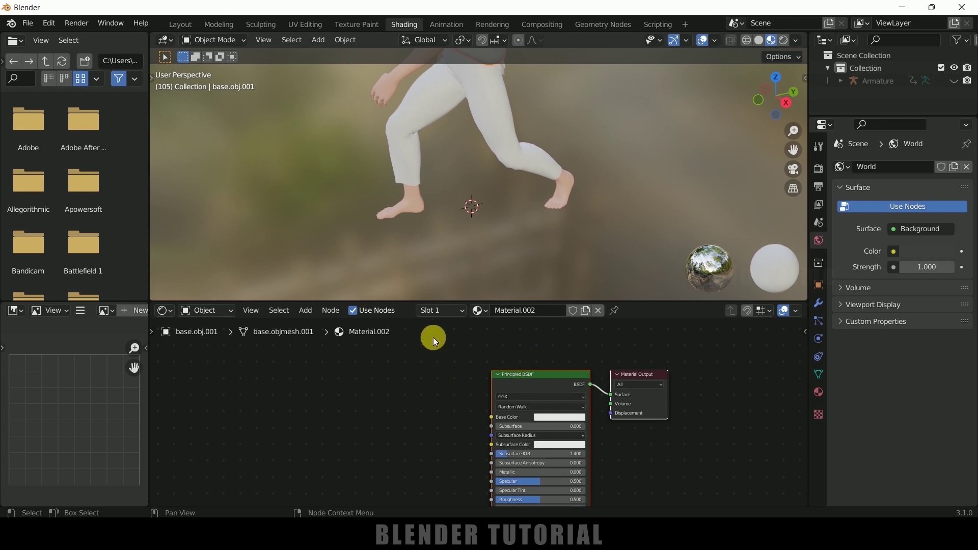
pyautogui.moveTo(407, 208); pyautogui.dragTo(473, 268, button='middle')
pyautogui.click(382, 419)
pyautogui.click(530, 375)
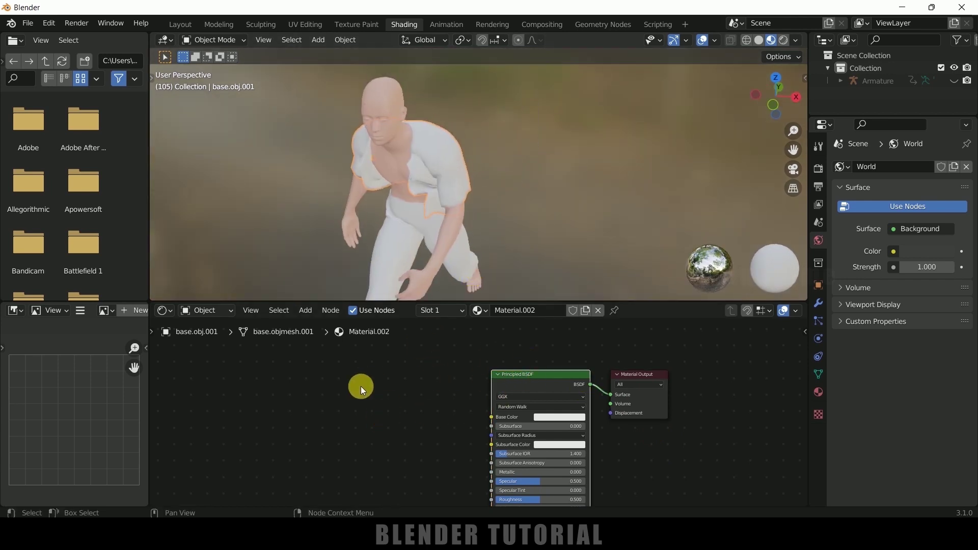
pyautogui.hotkey('ctrl', 't')
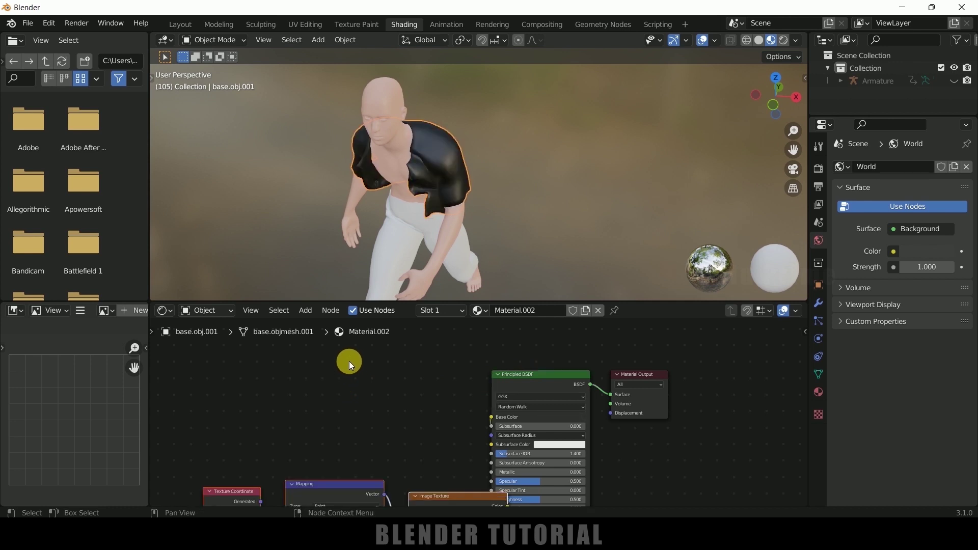
pyautogui.scroll(-2, 344, 387)
pyautogui.moveTo(344, 472); pyautogui.dragTo(272, 386)
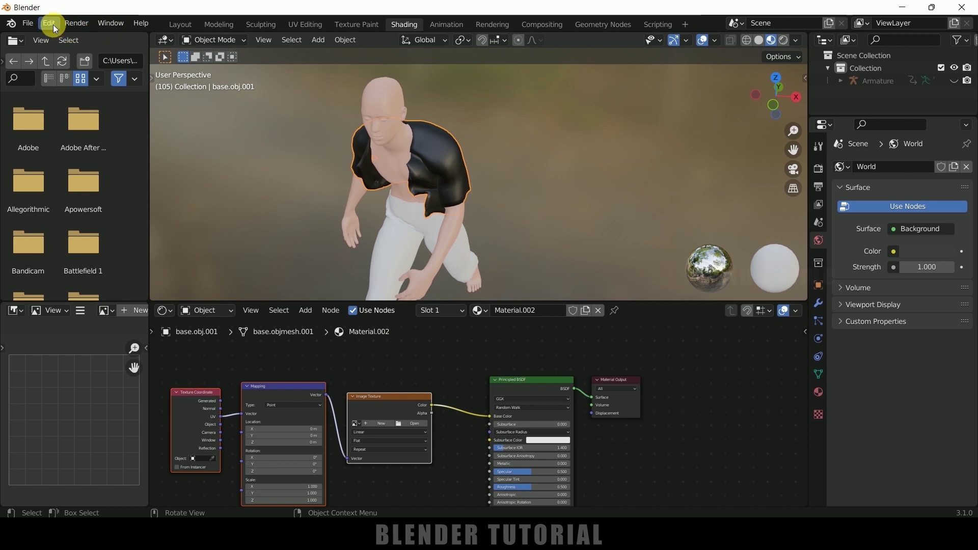
pyautogui.click(28, 24)
# Search add-ons for 'nod' to confirm Node Wrangler is enabled, then save the preferences
pyautogui.moveTo(47, 23)
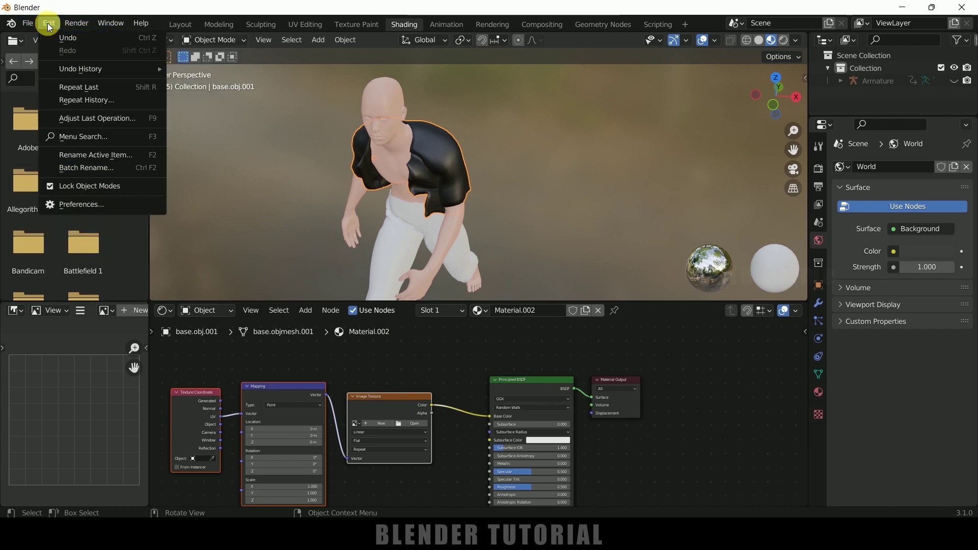
pyautogui.click(83, 203)
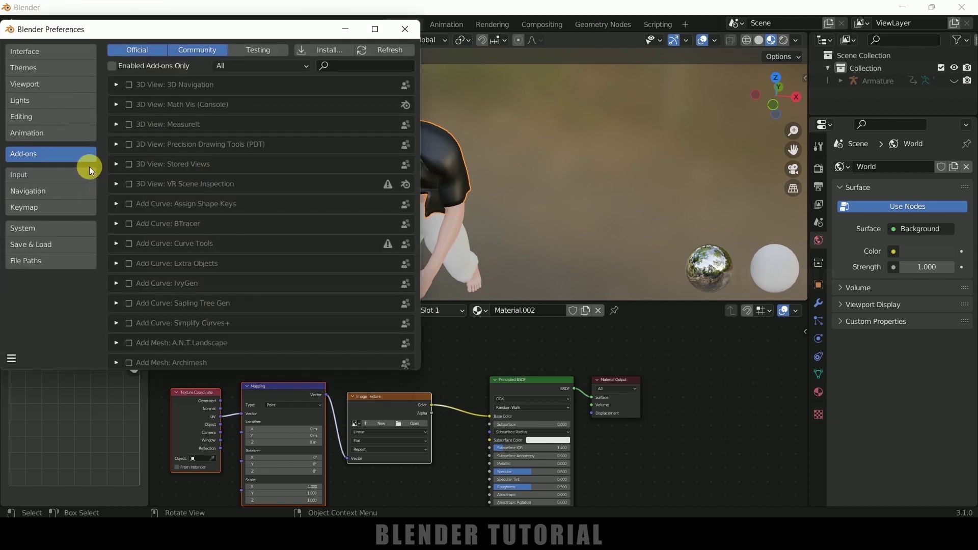
pyautogui.click(361, 68)
pyautogui.write('node')
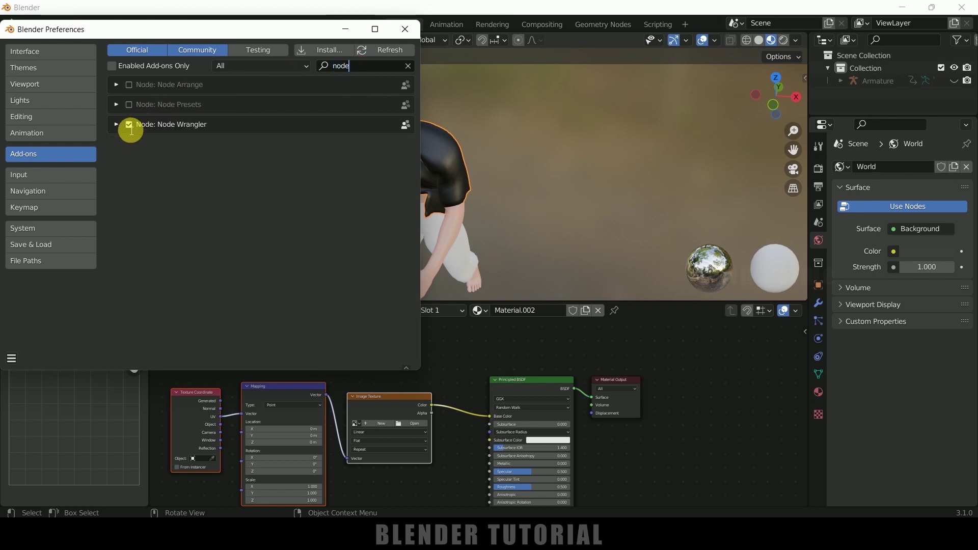
pyautogui.click(12, 359)
pyautogui.click(43, 326)
pyautogui.click(404, 29)
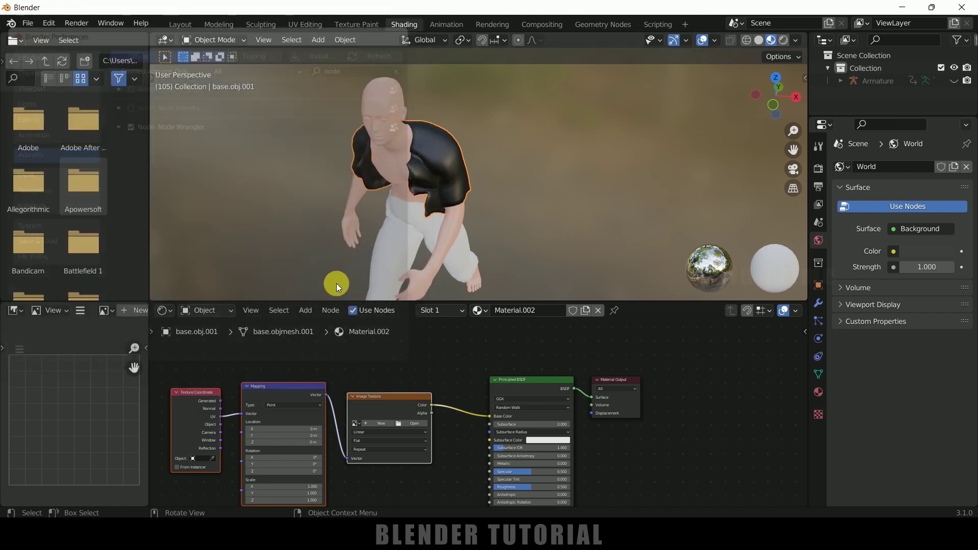
# Connect the Texture Coordinate UV output to the Mapping node's Vector input
pyautogui.click(524, 380)
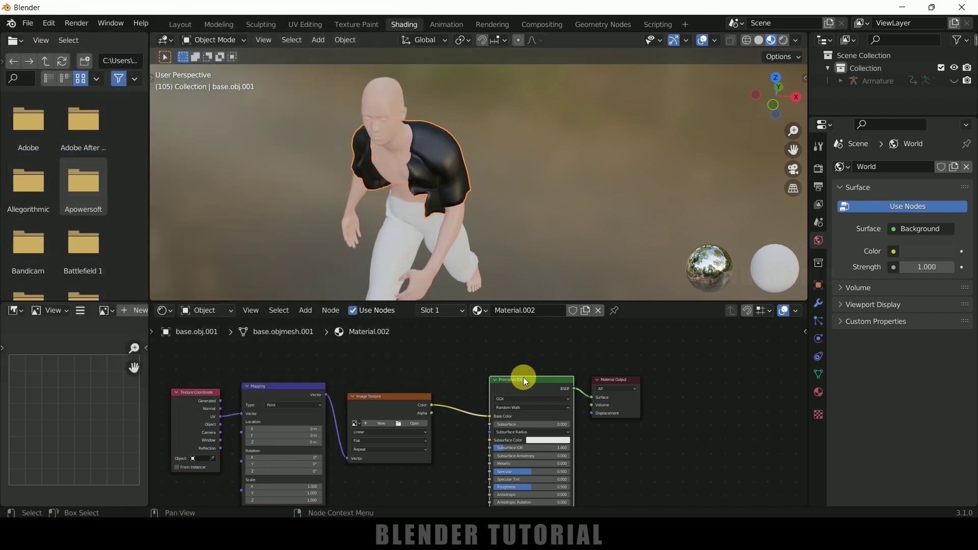
pyautogui.moveTo(231, 413); pyautogui.dragTo(242, 414)
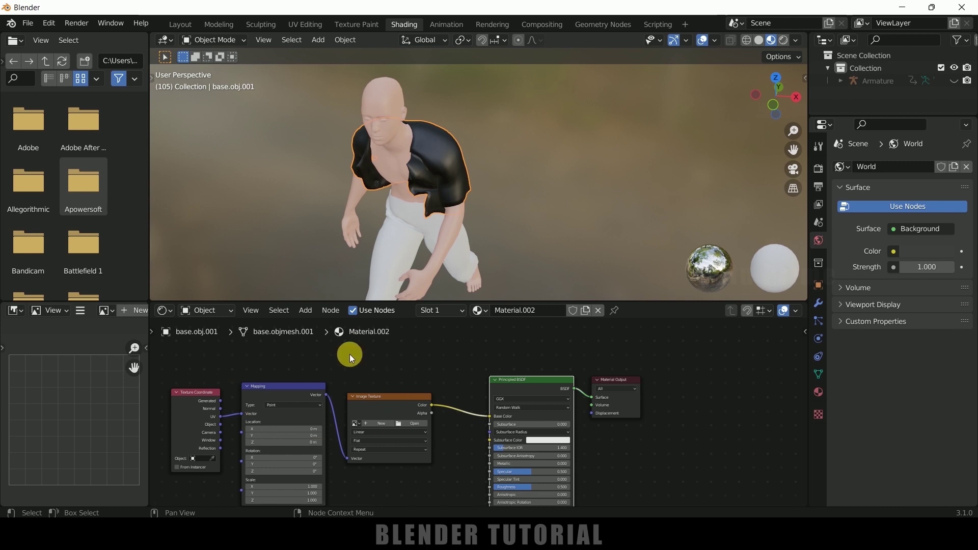
pyautogui.moveTo(436, 358); pyautogui.dragTo(439, 384, button='middle')
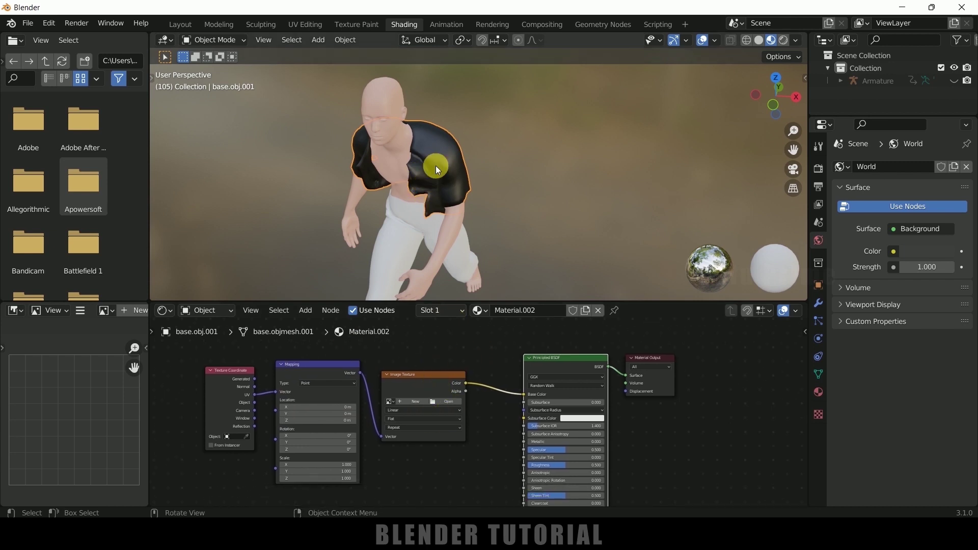
# Load the pngtree check shirt fabric image from Downloads into the Image Texture node
pyautogui.click(448, 401)
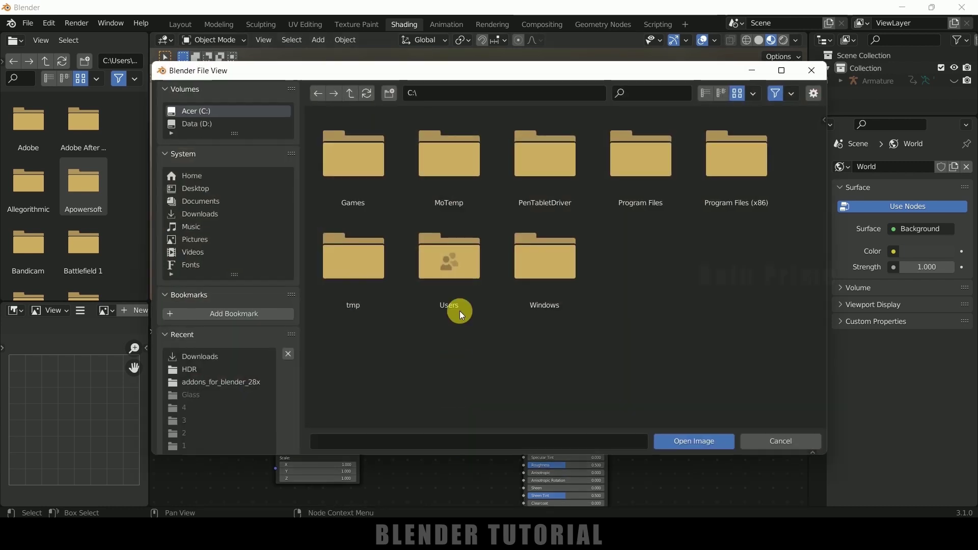
pyautogui.click(227, 213)
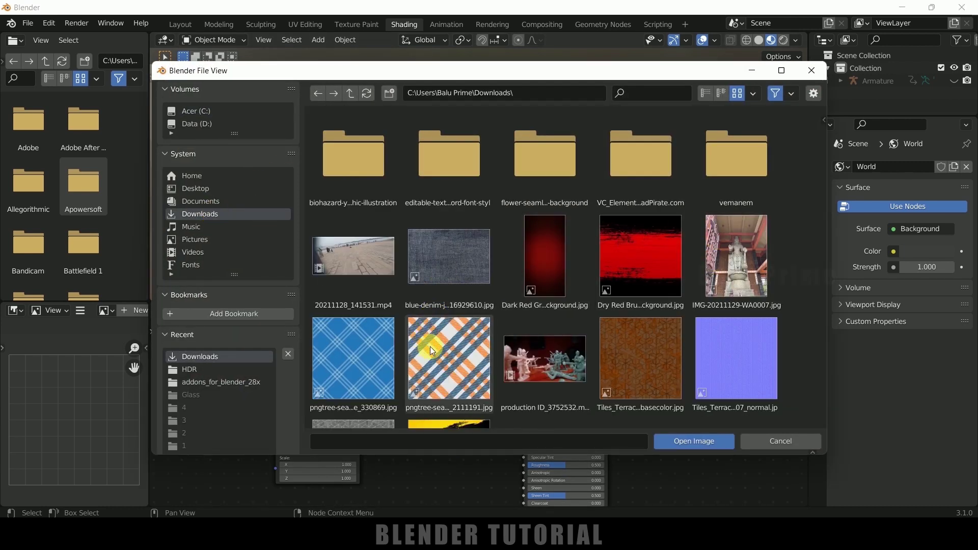
pyautogui.scroll(-2, 428, 316)
pyautogui.click(451, 272)
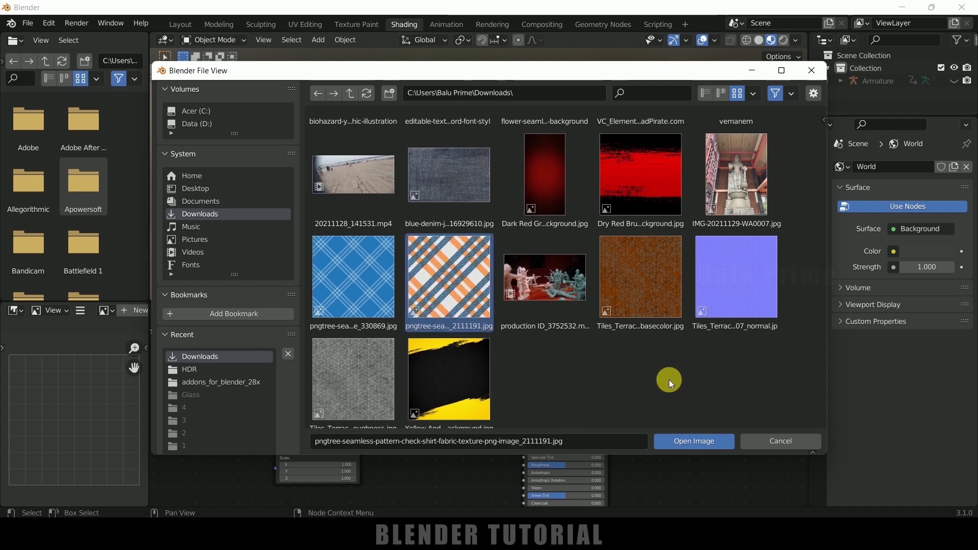
pyautogui.click(683, 439)
pyautogui.scroll(3, 473, 209)
# Set the shirt's Mapping Scale X and Y to 10
pyautogui.moveTo(474, 209); pyautogui.dragTo(438, 214, button='middle')
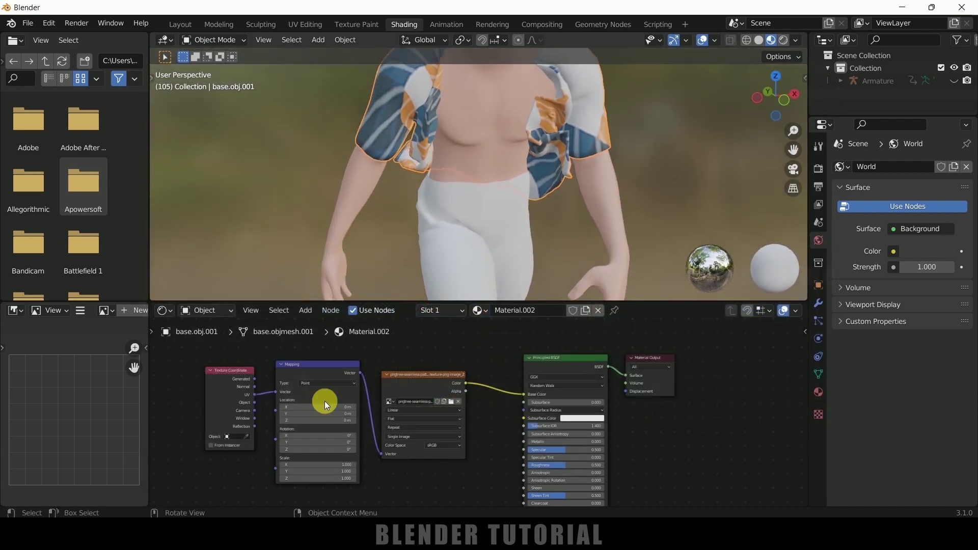
pyautogui.moveTo(310, 466); pyautogui.dragTo(373, 477)
pyautogui.click(319, 471)
pyautogui.write('10')
pyautogui.press('Return')
pyautogui.scroll(-4, 588, 167)
# Assign the existing Material.002 to the pants
pyautogui.moveTo(588, 167); pyautogui.dragTo(568, 154, button='middle')
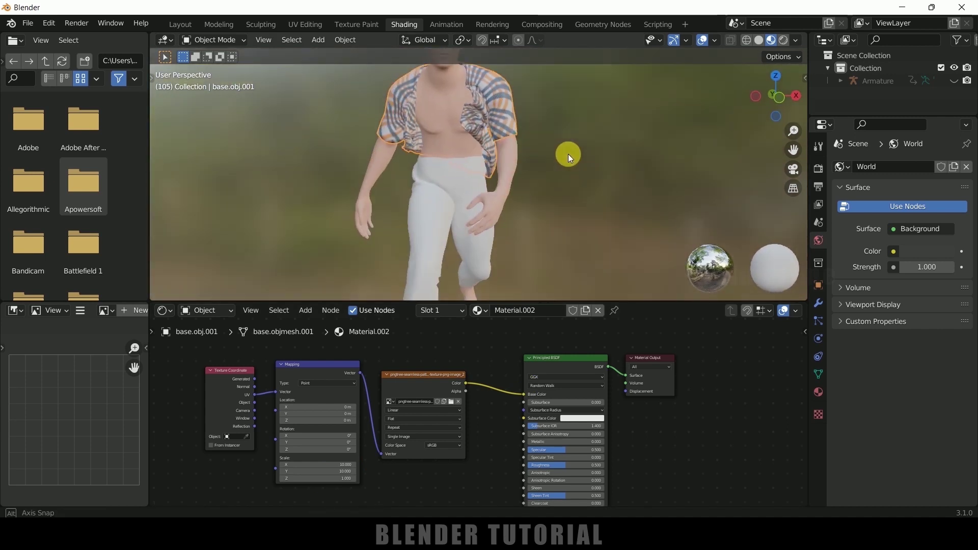
pyautogui.click(429, 213)
pyautogui.click(453, 311)
pyautogui.click(490, 355)
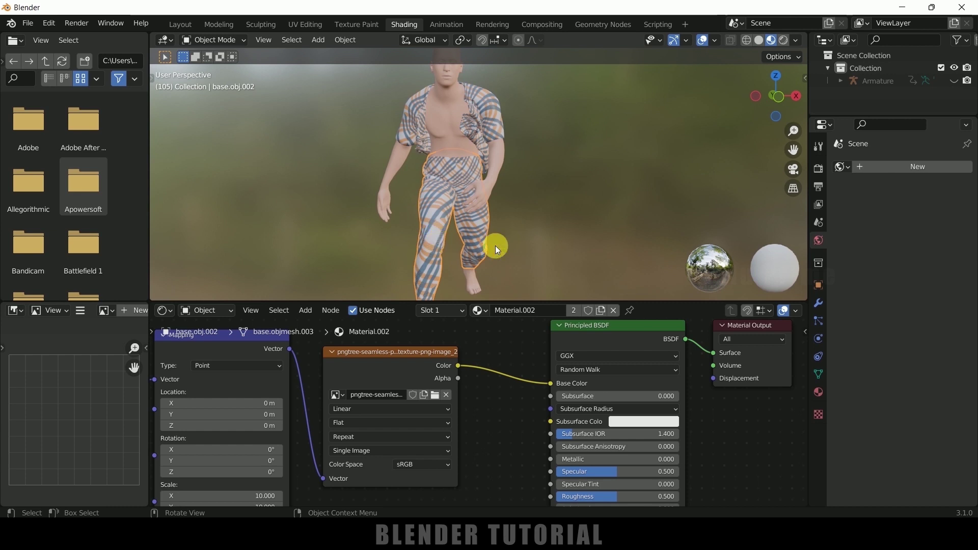
# Make the pants material and image single-user copies and load the blue denim image
pyautogui.click(573, 308)
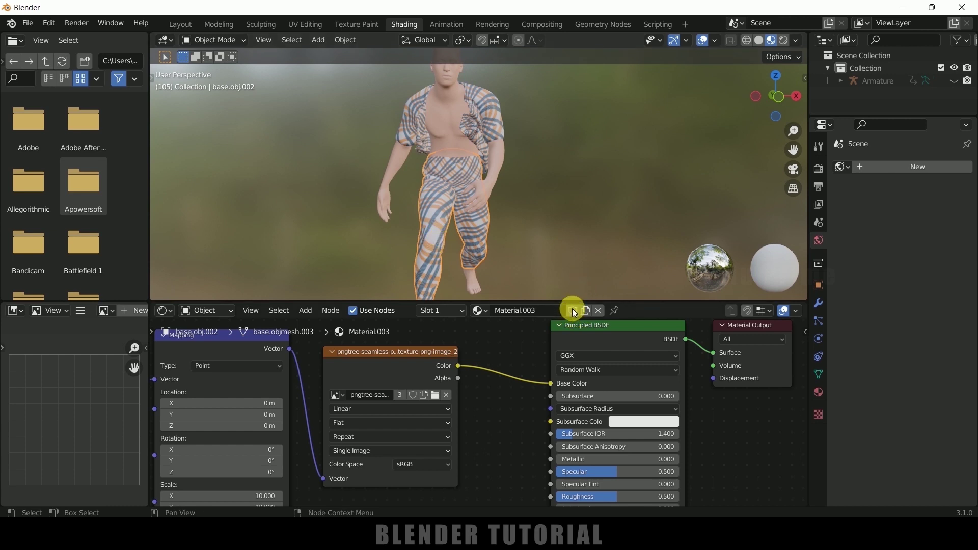
pyautogui.click(397, 395)
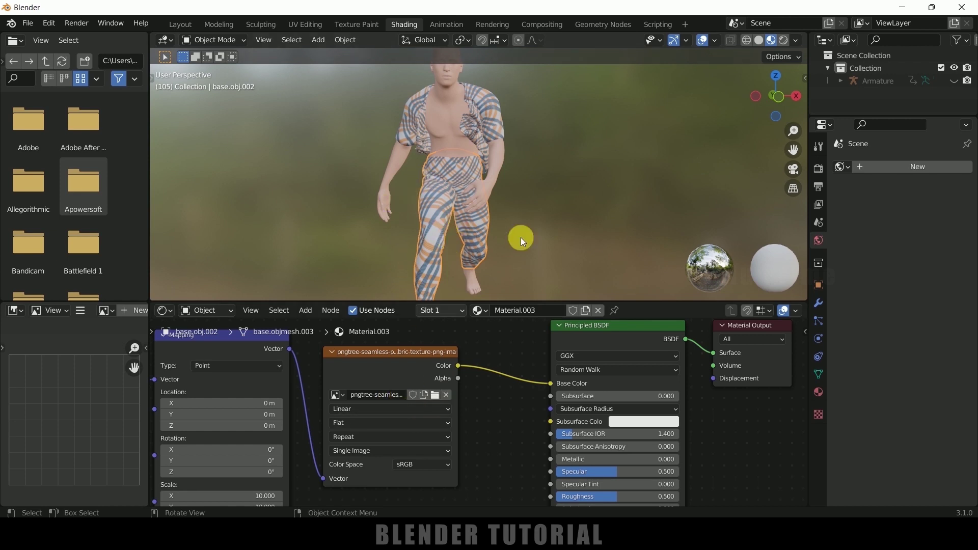
pyautogui.click(435, 396)
pyautogui.click(446, 270)
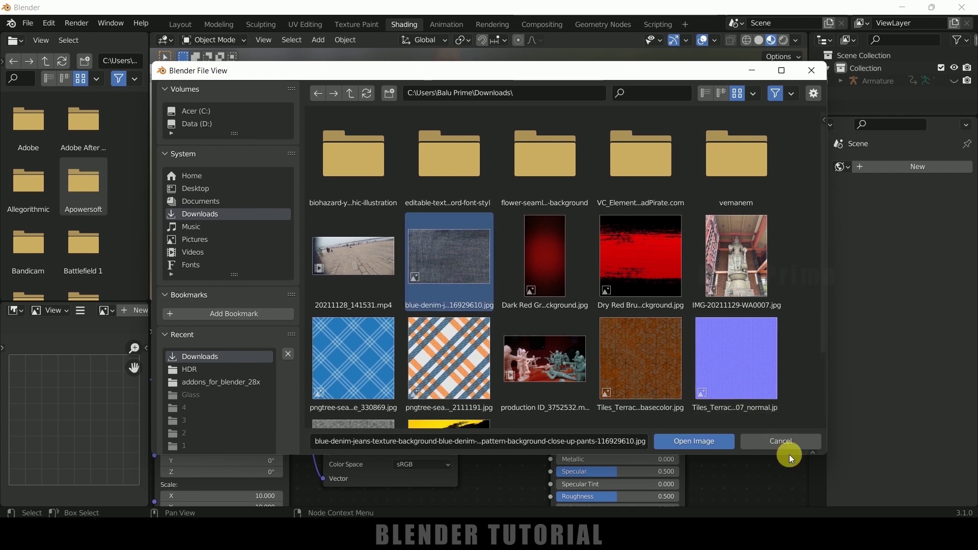
pyautogui.click(701, 441)
pyautogui.scroll(8, 536, 233)
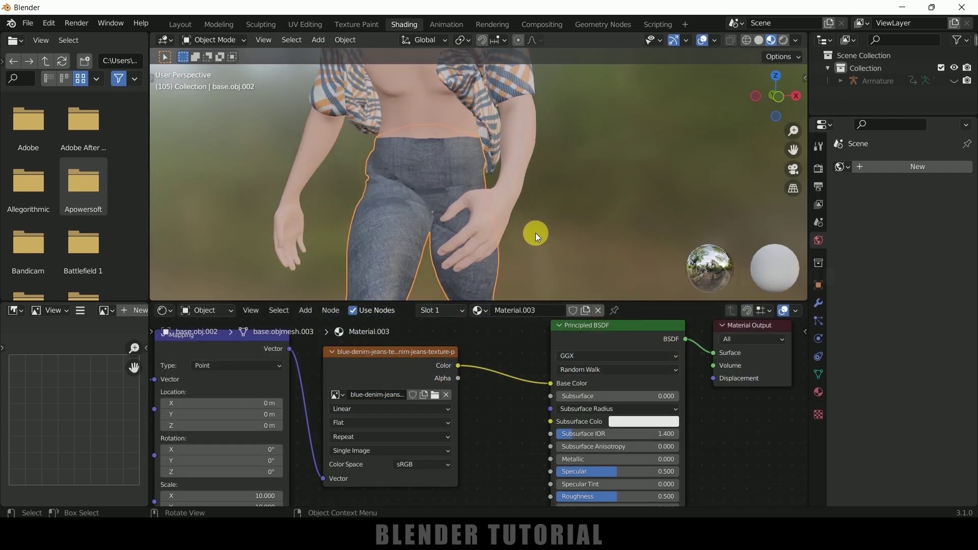
pyautogui.moveTo(446, 336); pyautogui.dragTo(451, 332, button='middle')
pyautogui.scroll(-2, 451, 333)
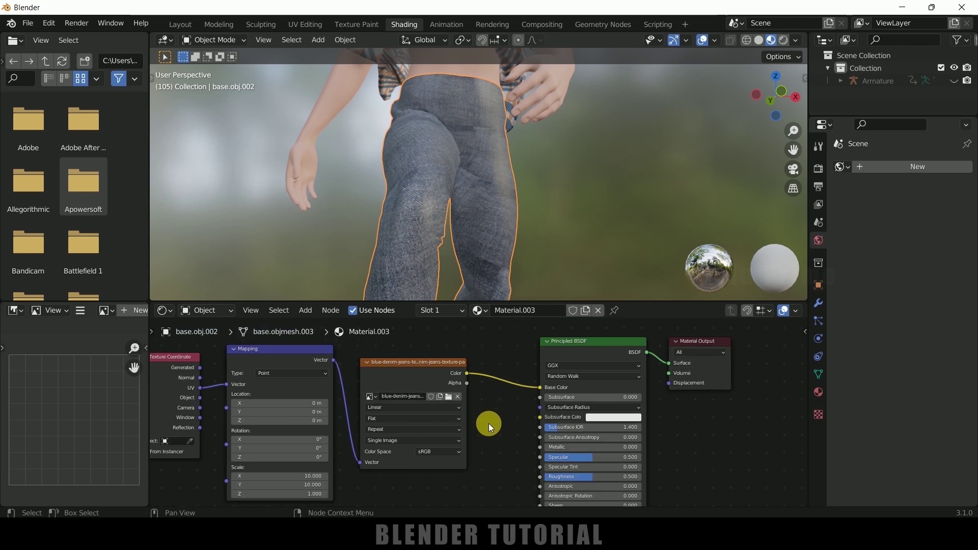
pyautogui.moveTo(491, 421); pyautogui.dragTo(573, 371, button='middle')
# Set the pants' Mapping Scale X and Y to 2
pyautogui.click(417, 383)
pyautogui.write('2')
pyautogui.press('Return')
pyautogui.click(431, 390)
pyautogui.write('2')
pyautogui.press('Return')
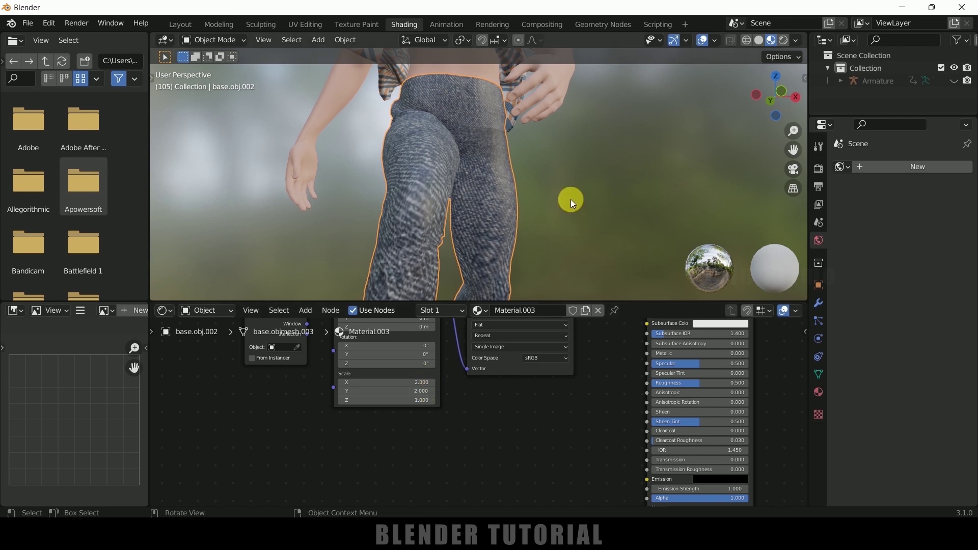
# Set the pants material Roughness to 1.0 and Specular to 0
pyautogui.moveTo(695, 384); pyautogui.dragTo(748, 385)
pyautogui.moveTo(685, 364); pyautogui.dragTo(645, 364)
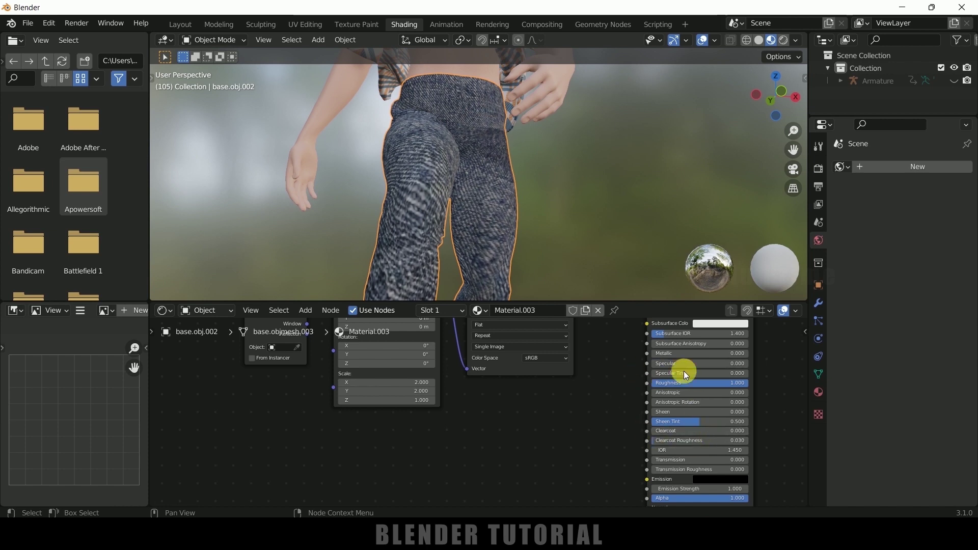
pyautogui.scroll(-5, 613, 153)
pyautogui.moveTo(625, 212); pyautogui.dragTo(554, 175, button='middle')
pyautogui.click(523, 146)
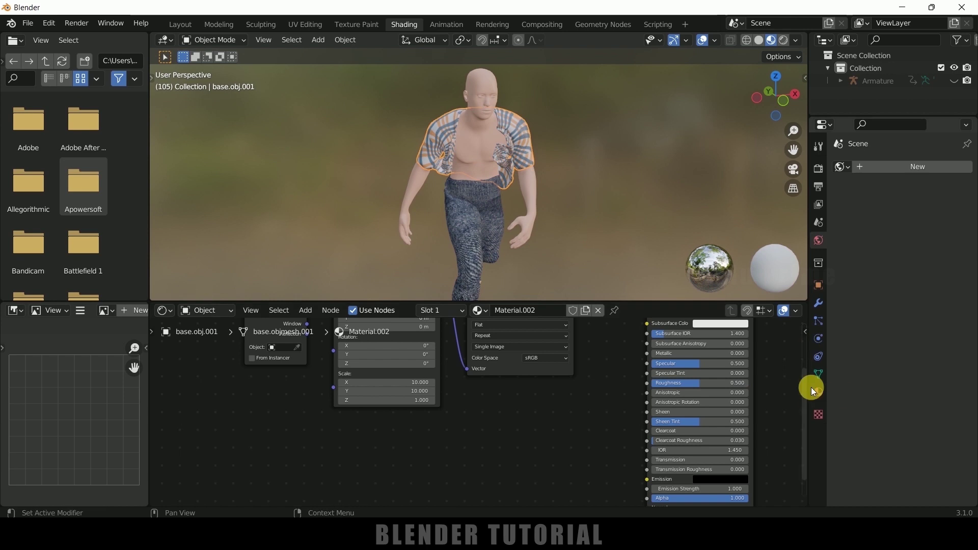
# Set the shirt's Roughness to 1.0 and Specular to 0, then inspect the whole figure
pyautogui.moveTo(702, 382); pyautogui.dragTo(749, 382)
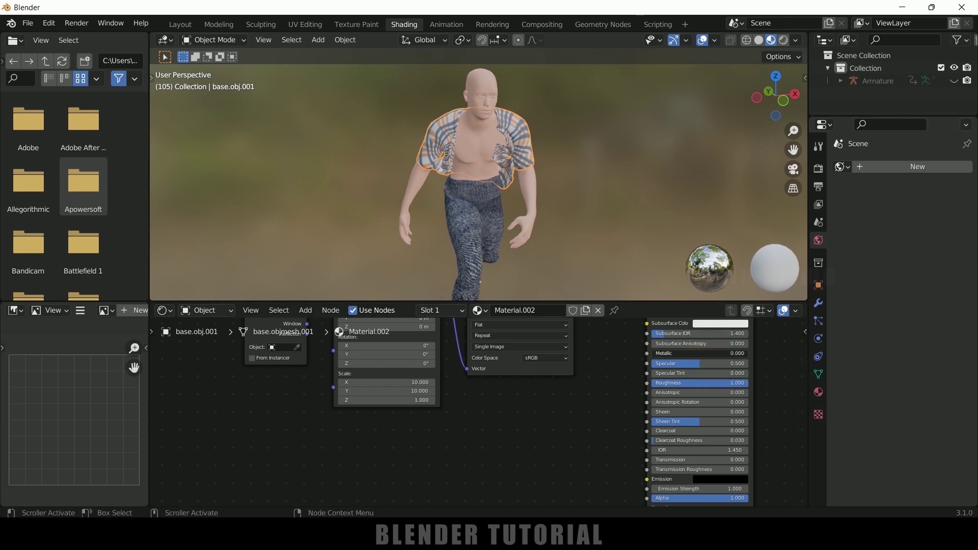
pyautogui.moveTo(699, 363); pyautogui.dragTo(657, 363)
pyautogui.moveTo(652, 223); pyautogui.dragTo(573, 188, button='middle')
pyautogui.scroll(3, 524, 166)
pyautogui.moveTo(524, 167); pyautogui.dragTo(589, 194, button='middle')
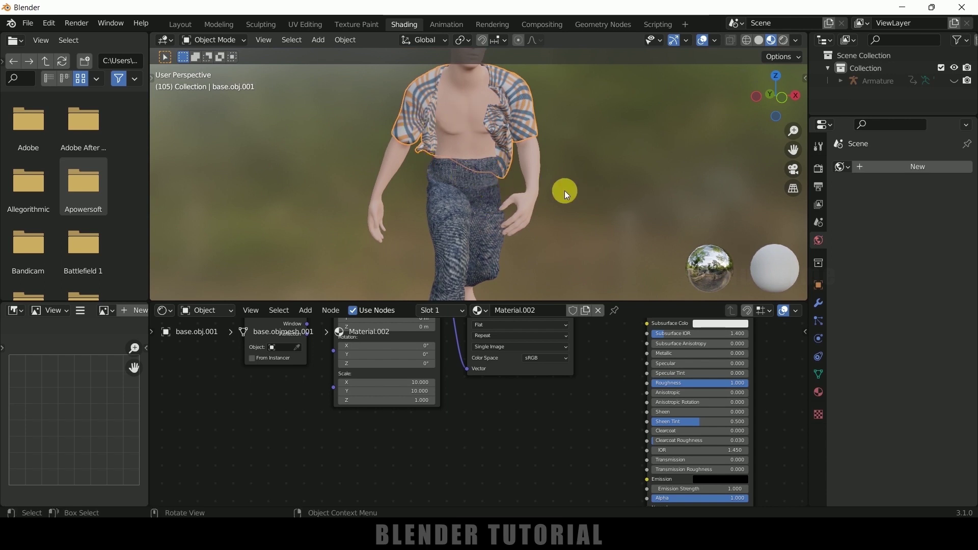
pyautogui.scroll(-4, 564, 191)
pyautogui.moveTo(613, 202); pyautogui.dragTo(587, 196, button='middle')
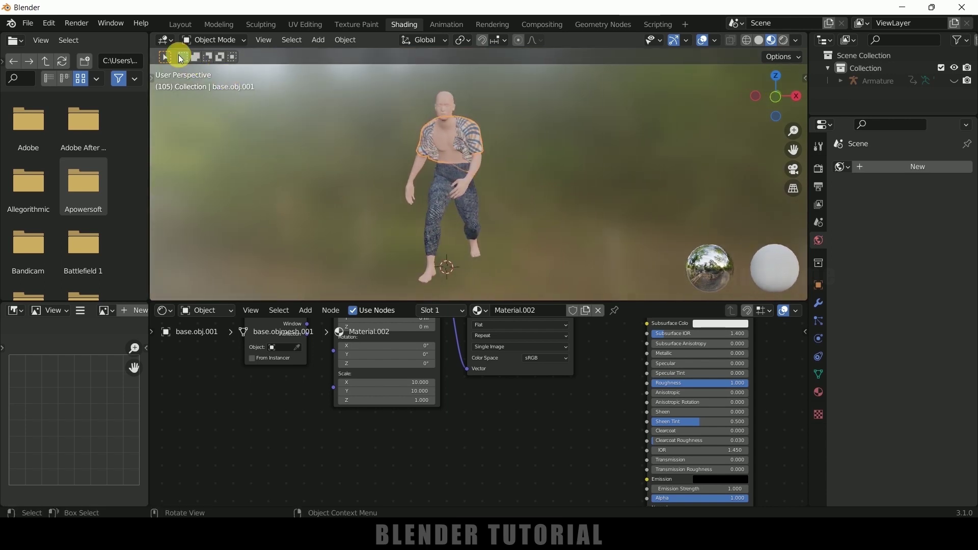
# In Layout, add a mesh plane and scale it up about 17 times as the floor
pyautogui.click(173, 25)
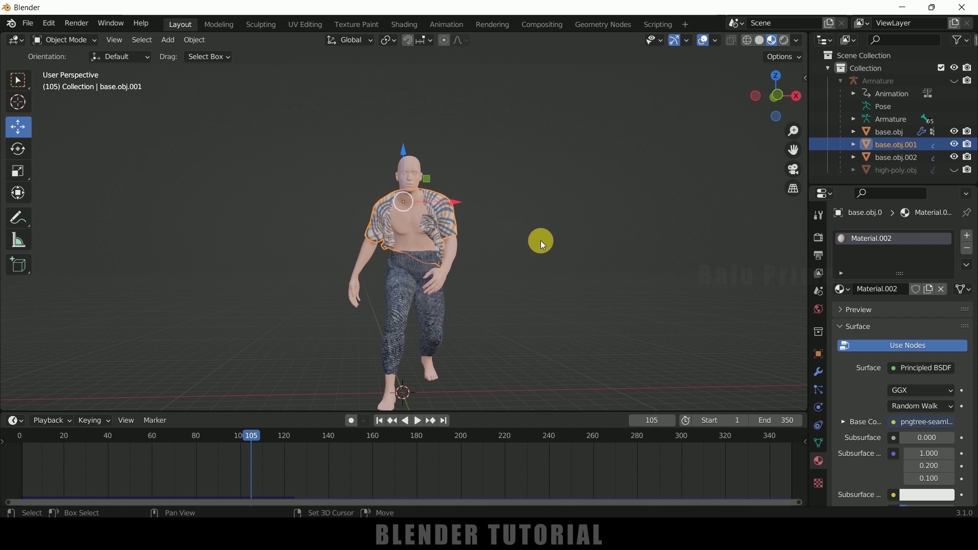
pyautogui.keyDown('shift'); pyautogui.moveTo(540, 241); pyautogui.dragTo(531, 176, button='middle'); pyautogui.keyUp('shift')
pyautogui.scroll(-1, 509, 242)
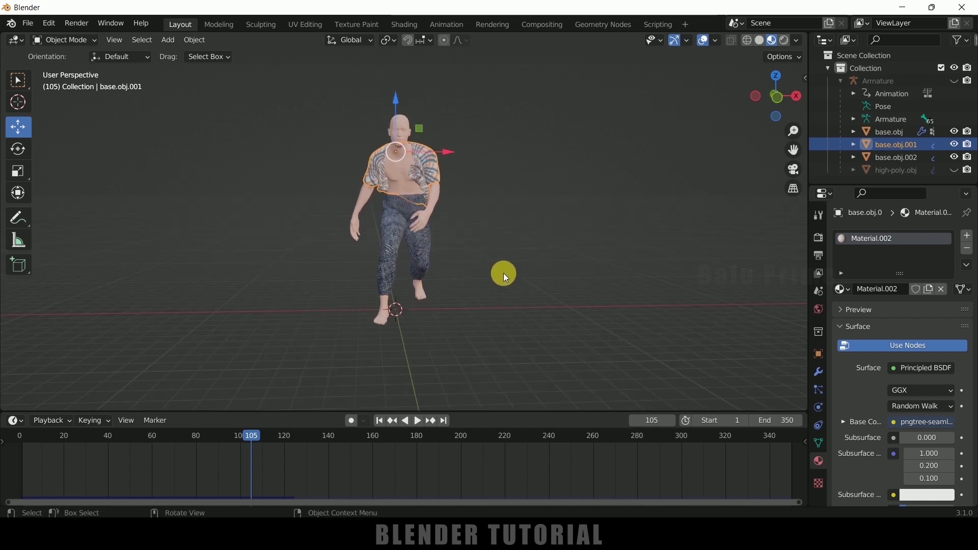
pyautogui.click(162, 42)
pyautogui.moveTo(168, 52)
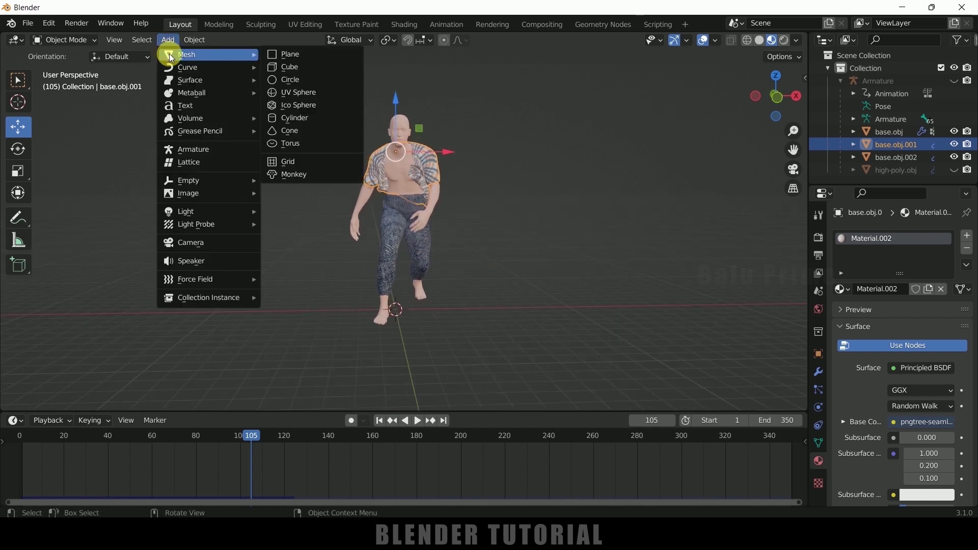
pyautogui.click(293, 52)
pyautogui.press('s')
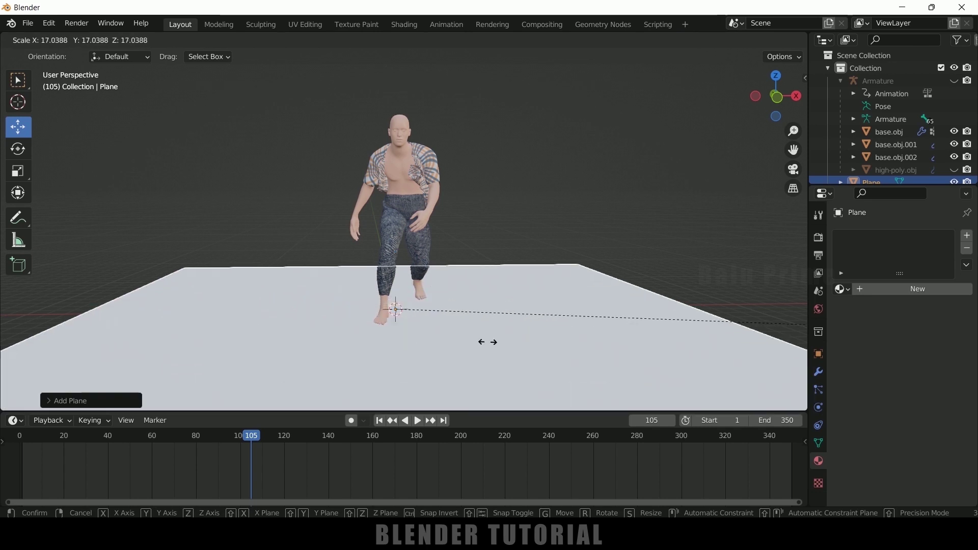
pyautogui.click(585, 306)
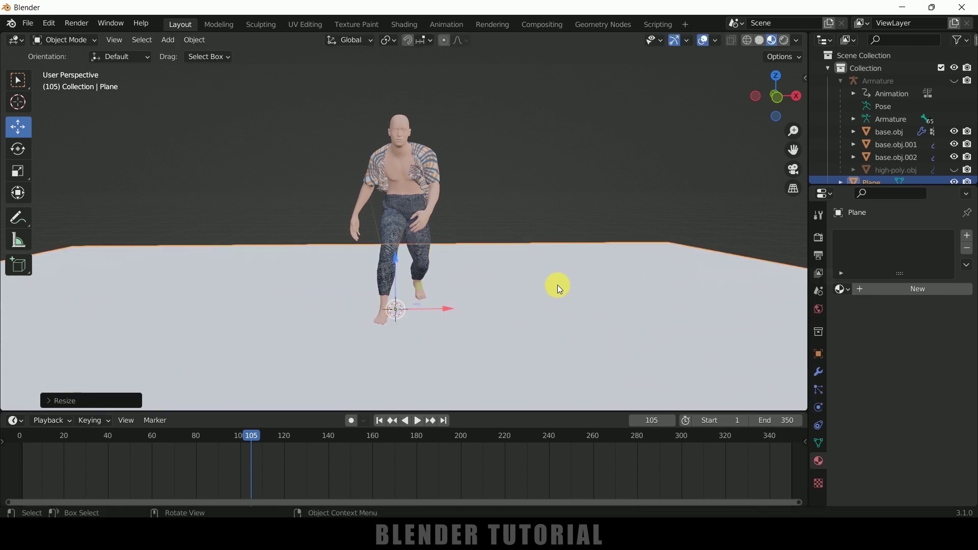
pyautogui.click(406, 25)
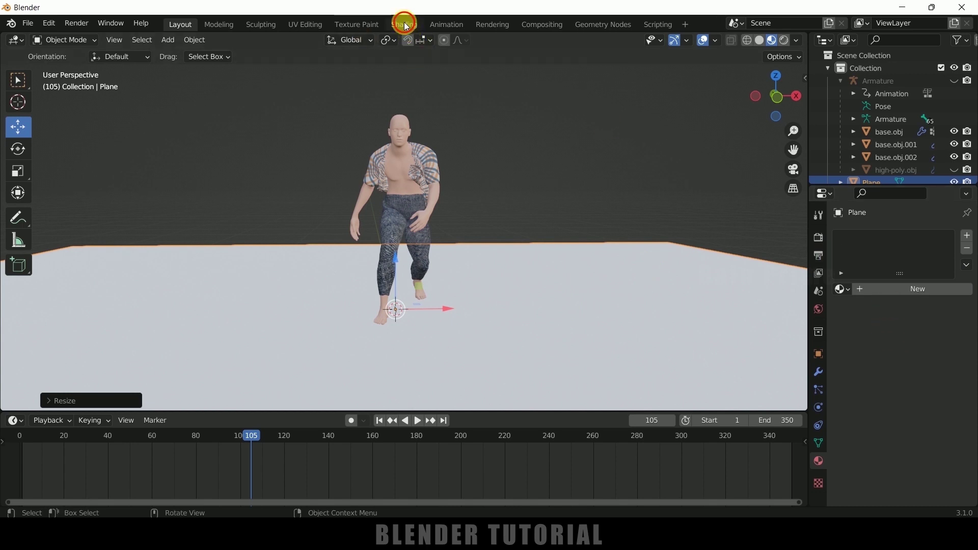
# Create a new material for the plane and add texture nodes to its Principled BSDF with Ctrl+T
pyautogui.click(505, 307)
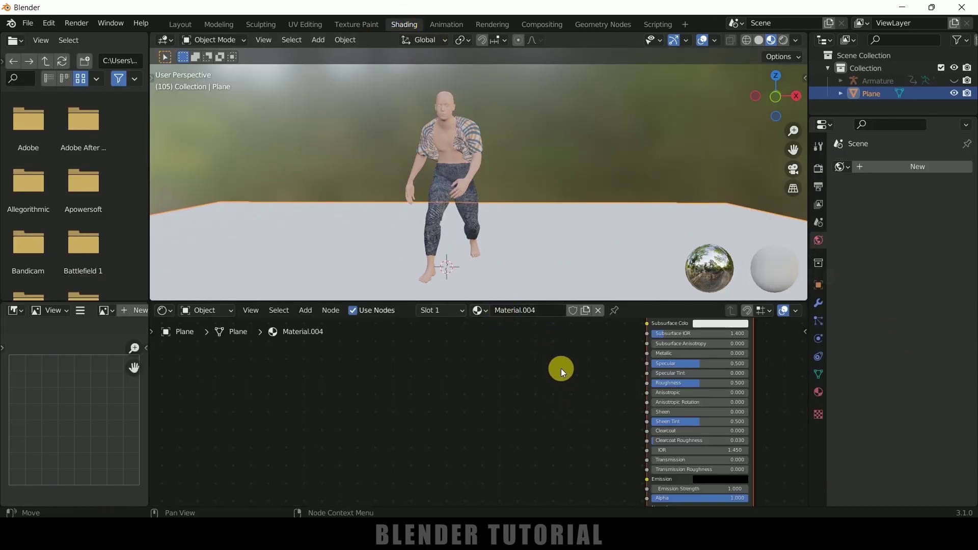
pyautogui.scroll(-3, 570, 408)
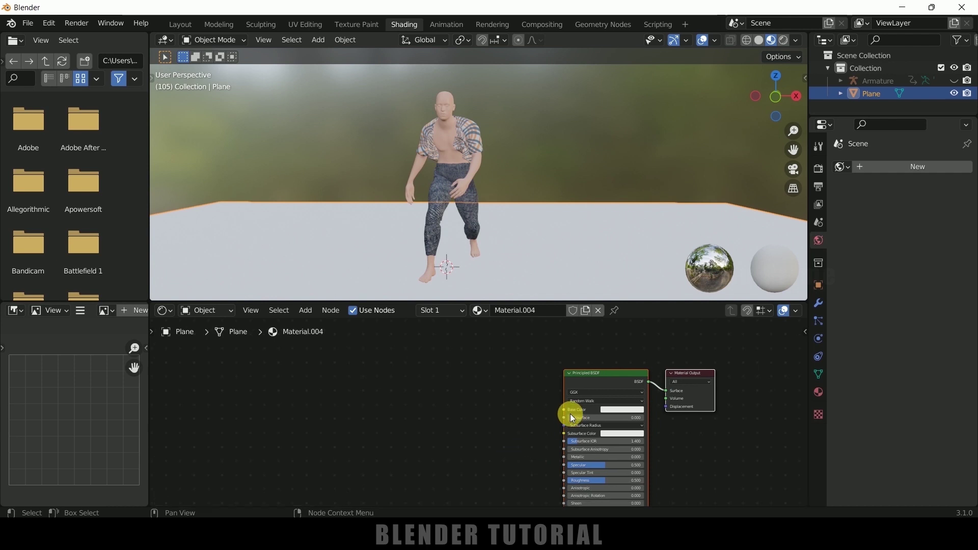
pyautogui.click(582, 372)
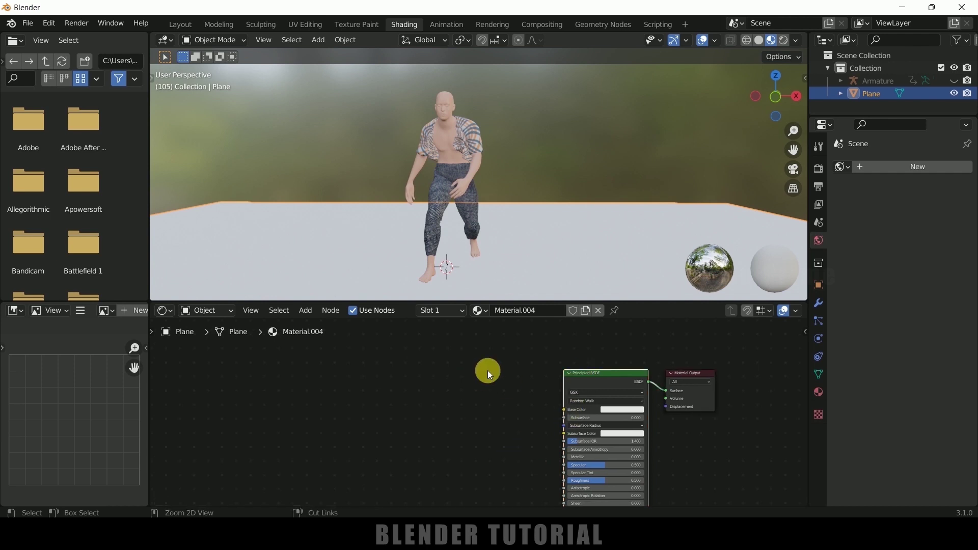
pyautogui.hotkey('ctrl', 't')
pyautogui.moveTo(458, 483); pyautogui.dragTo(350, 371)
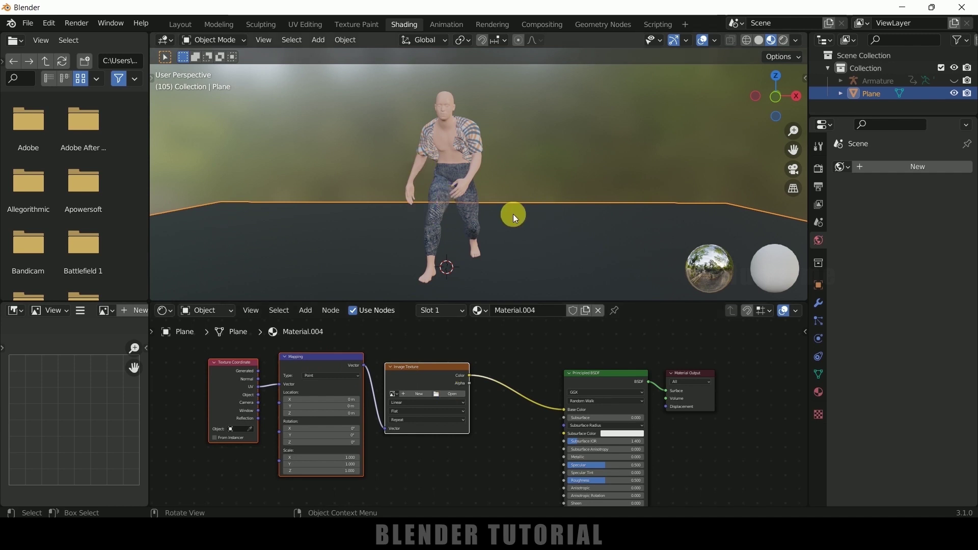
# Load the abstract-antique-background-board-172276.jpg wood image into the Image Texture node
pyautogui.click(451, 395)
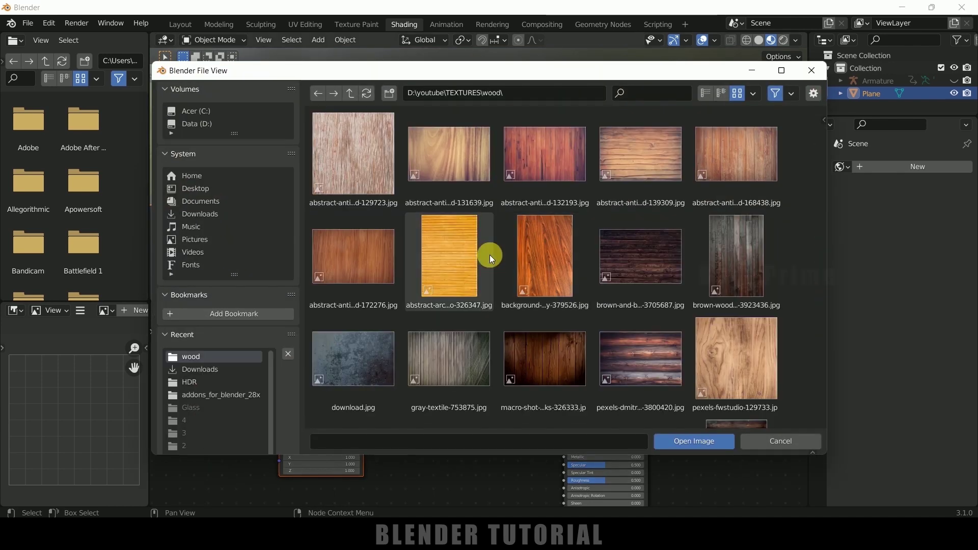
pyautogui.click(359, 259)
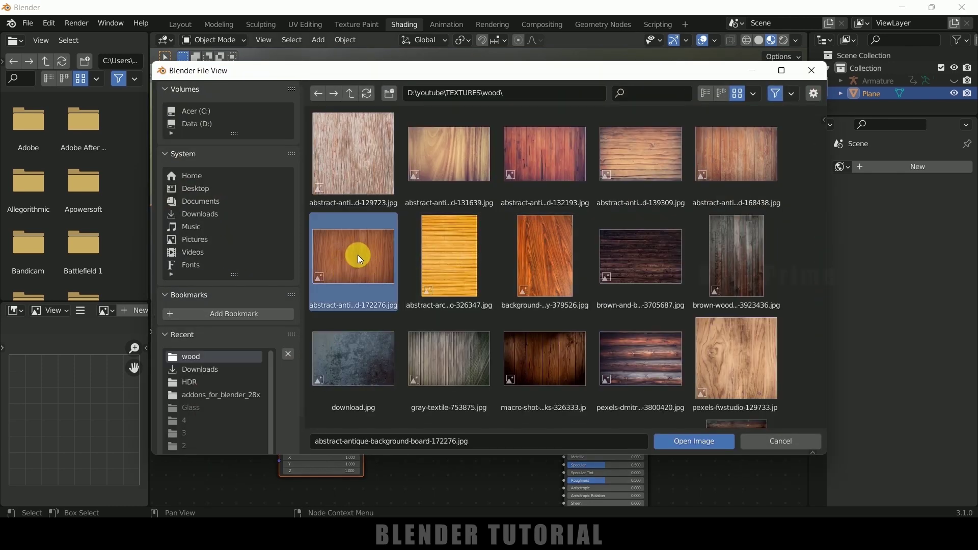
pyautogui.click(694, 441)
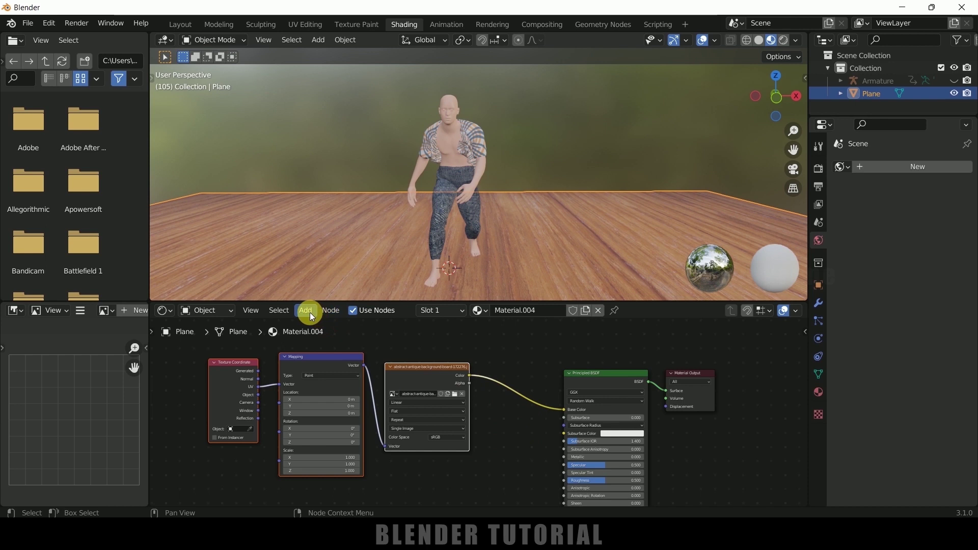
# Insert an RGB Curves node between Image Texture and BSDF, bending it down to darken the wood
pyautogui.hotkey('shift', 'a')
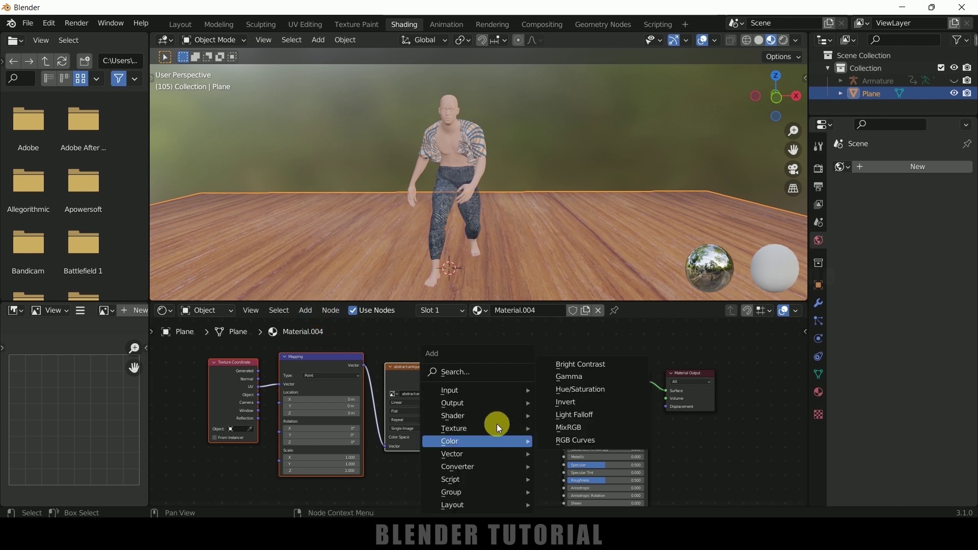
pyautogui.click(488, 371)
pyautogui.write('curves')
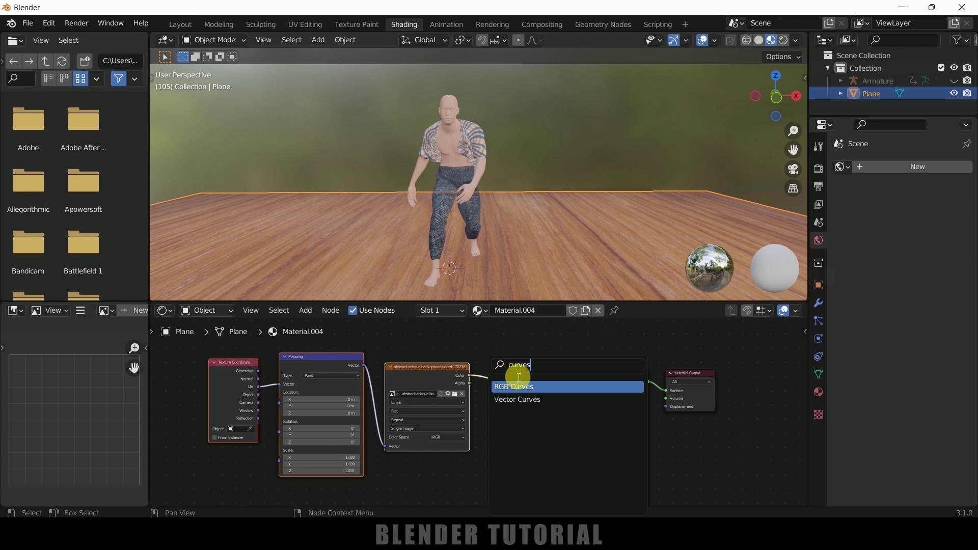
pyautogui.click(513, 386)
pyautogui.click(521, 372)
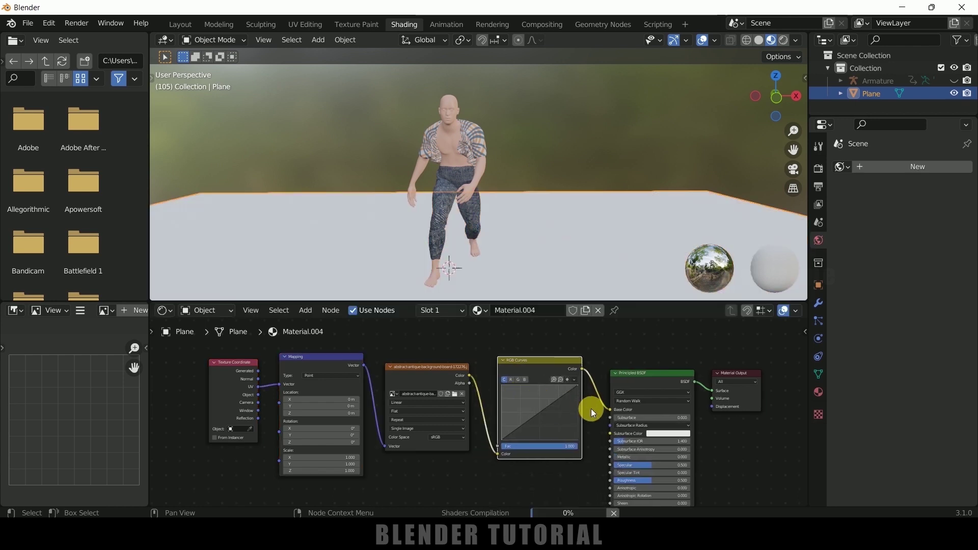
pyautogui.moveTo(543, 413); pyautogui.dragTo(553, 427)
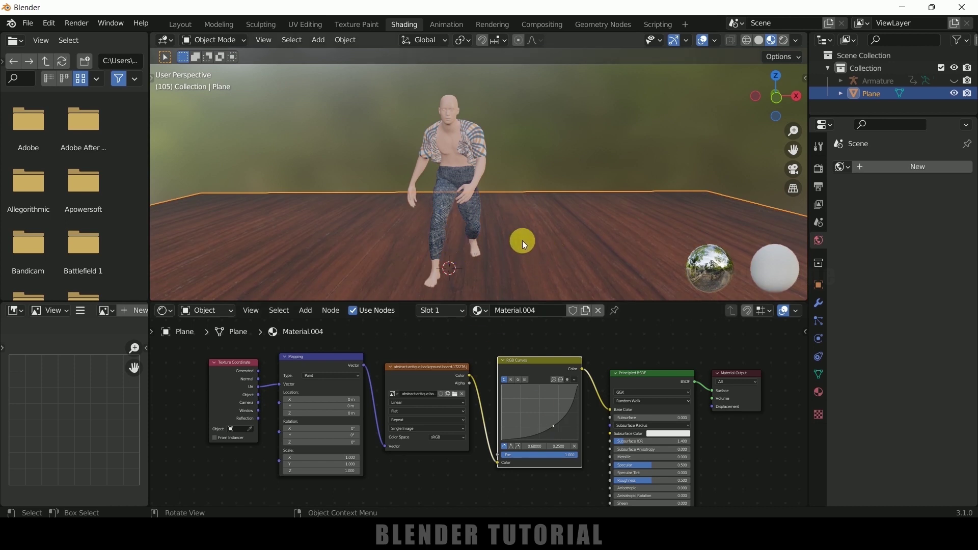
pyautogui.click(173, 22)
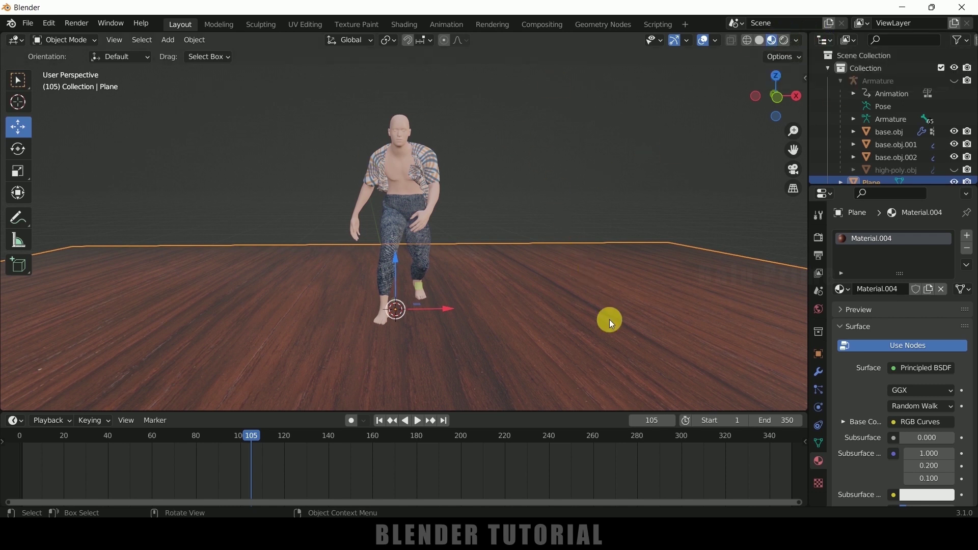
# Switch to rendered preview, create a new World, and set its Color to Environment Texture
pyautogui.click(784, 40)
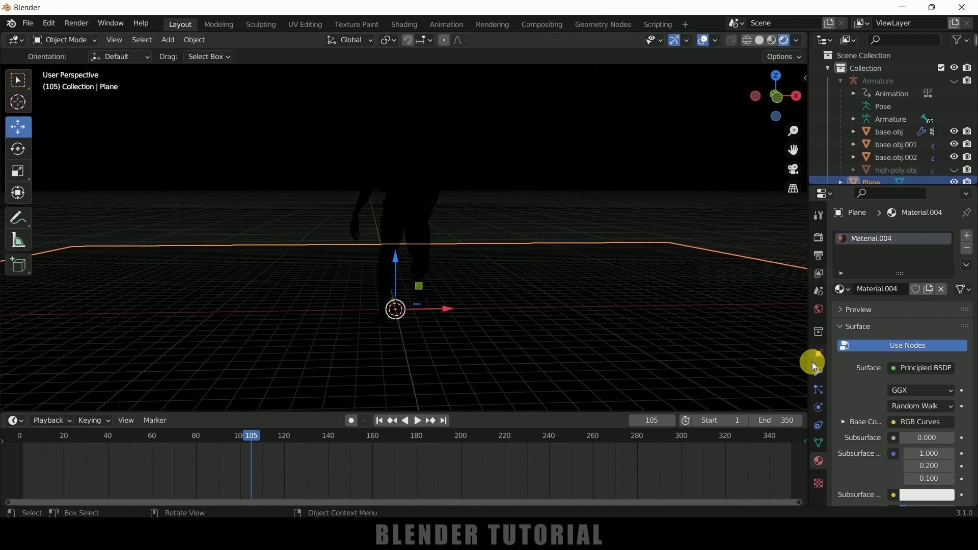
pyautogui.click(818, 309)
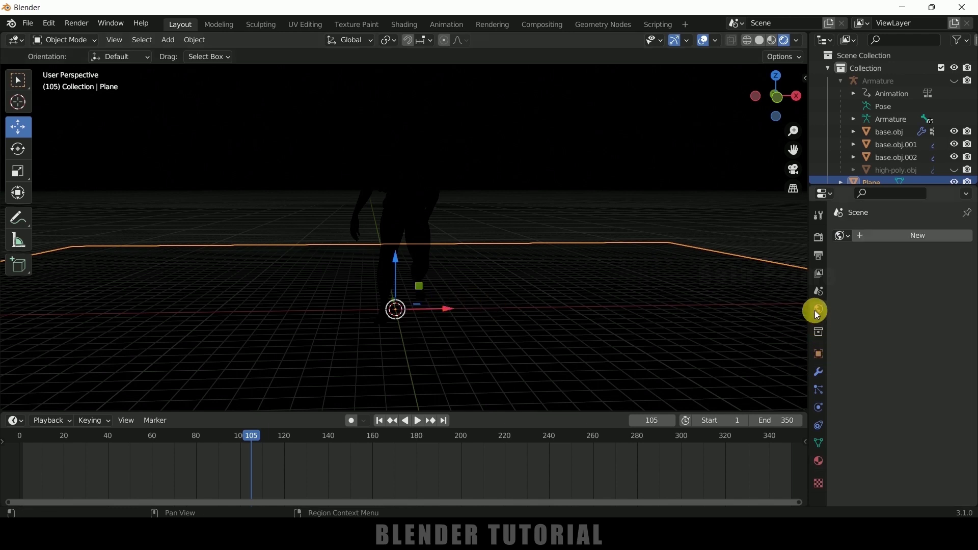
pyautogui.click(890, 237)
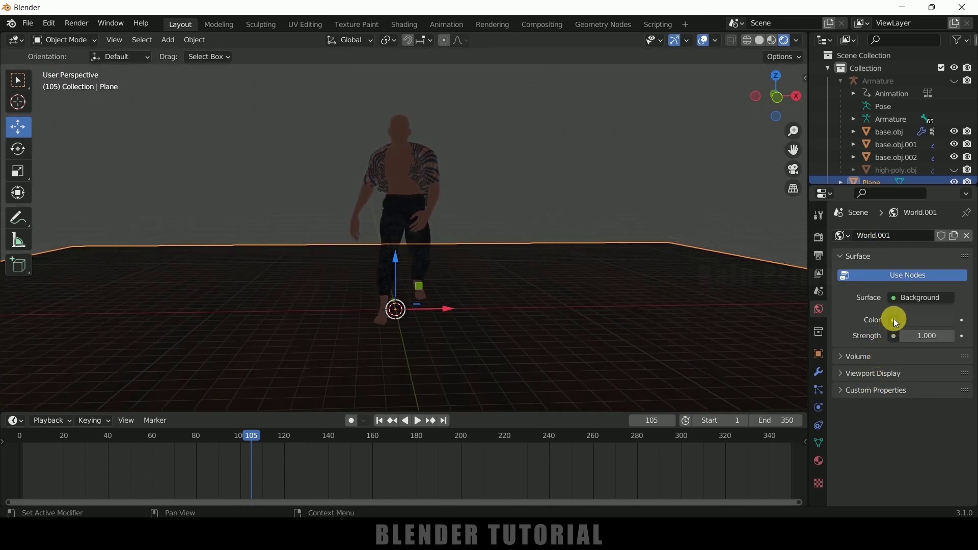
pyautogui.click(895, 320)
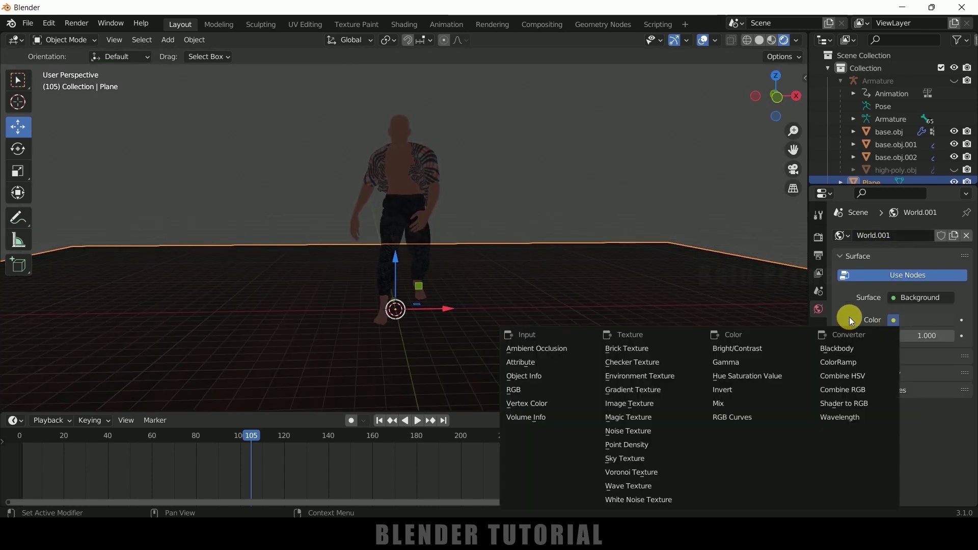
pyautogui.click(655, 375)
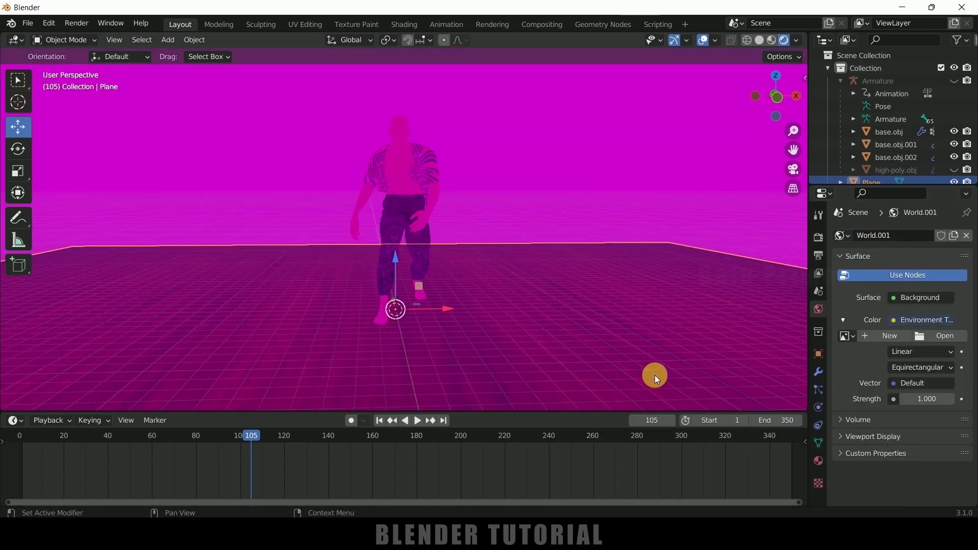
# Load the autumn forest HDRI image into the Environment Texture
pyautogui.click(939, 335)
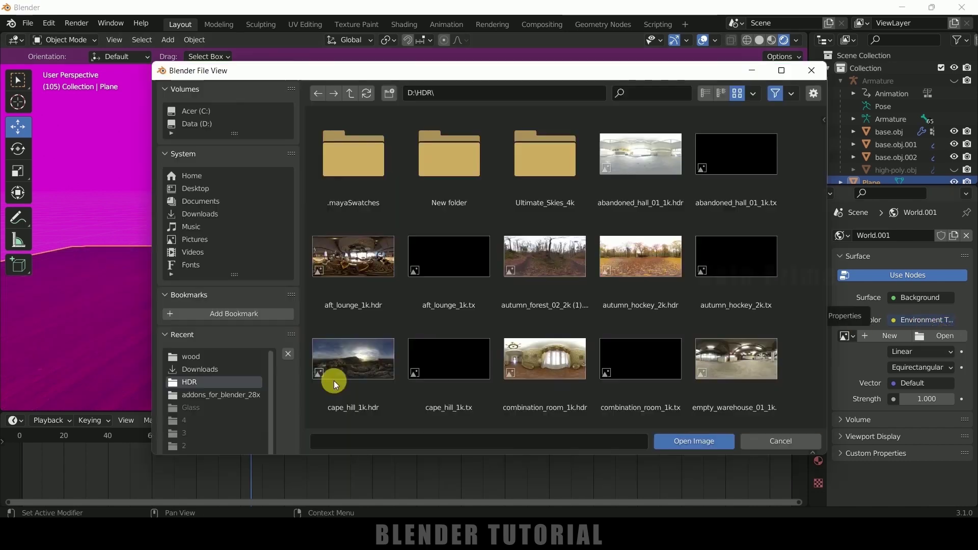
pyautogui.click(556, 262)
pyautogui.click(682, 442)
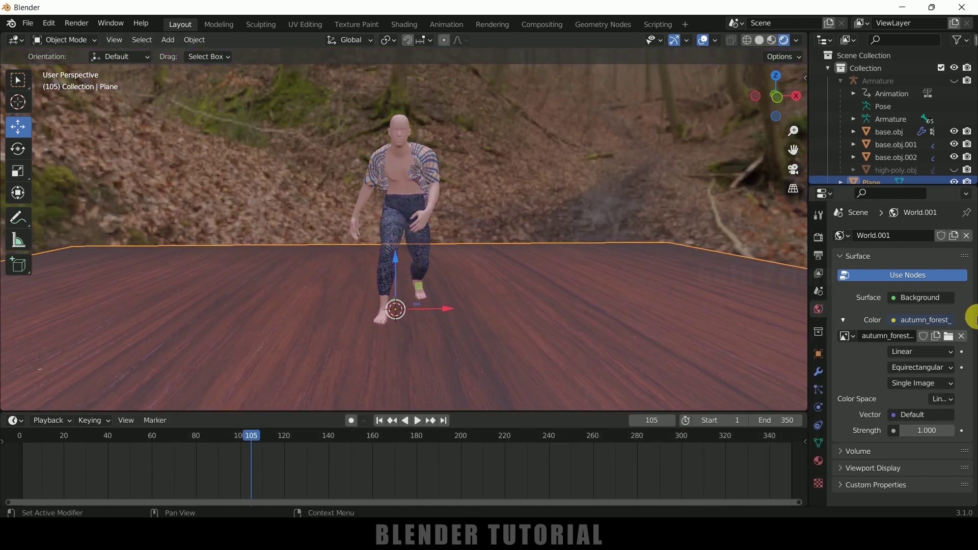
# Enable Ambient Occlusion in Render properties with a Distance of 10 m
pyautogui.click(817, 237)
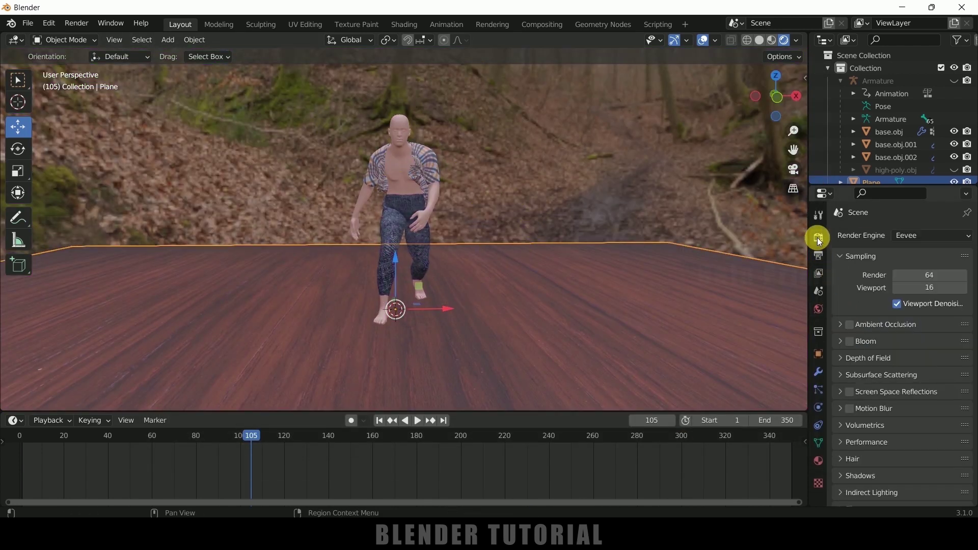
pyautogui.click(853, 325)
pyautogui.click(839, 324)
pyautogui.click(929, 345)
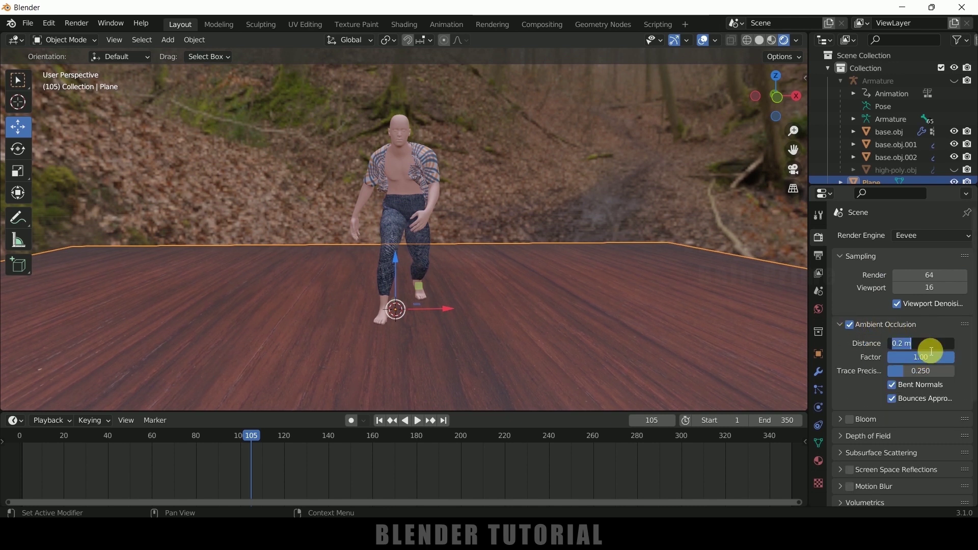
pyautogui.write('10')
pyautogui.press('Return')
pyautogui.scroll(-3, 891, 450)
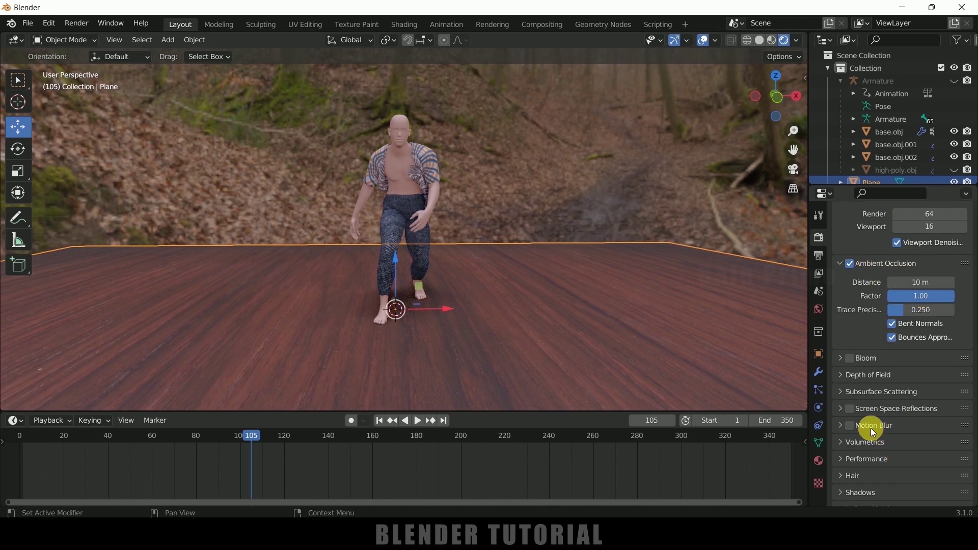
# Enable Screen Space Reflections and turn on Film Transparent
pyautogui.click(848, 408)
pyautogui.scroll(-3, 847, 393)
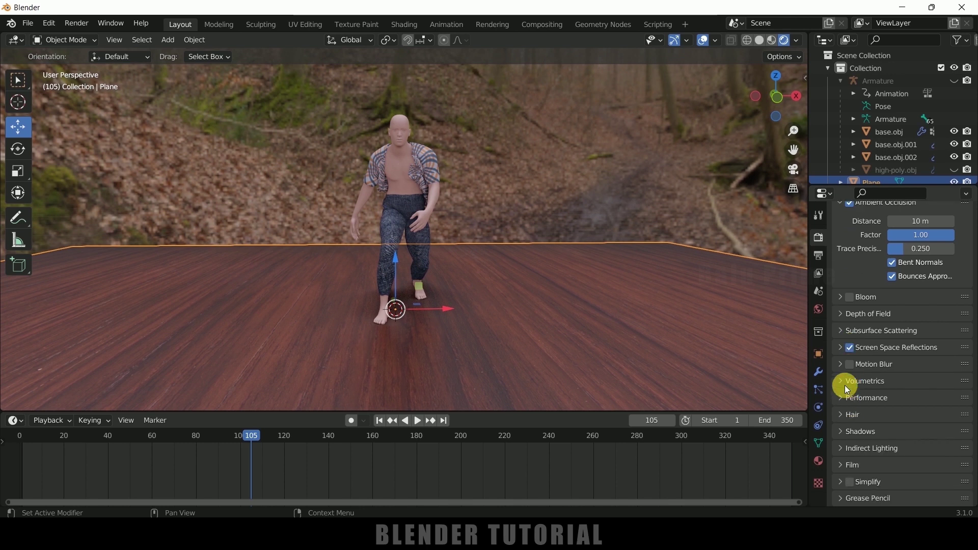
pyautogui.click(839, 351)
pyautogui.scroll(-7, 864, 365)
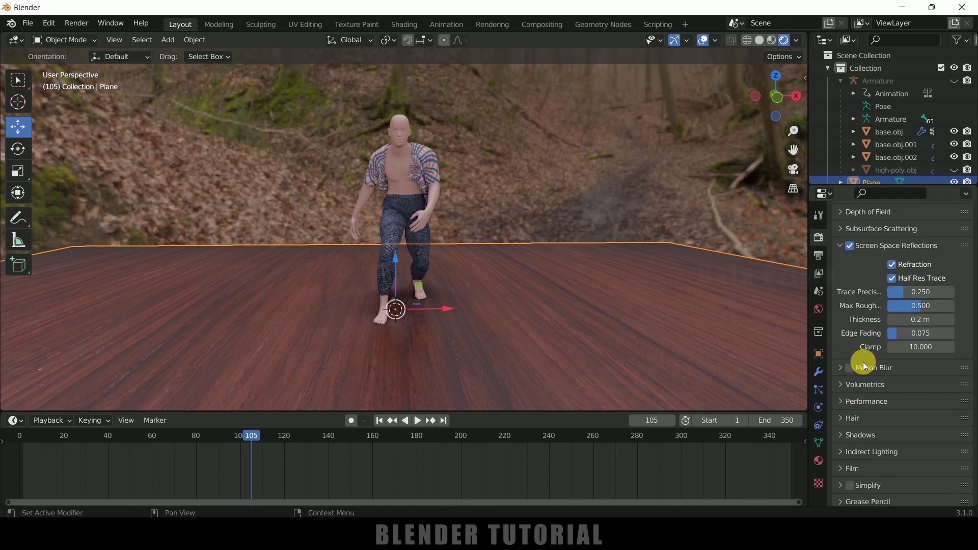
pyautogui.click(845, 431)
pyautogui.scroll(-3, 839, 430)
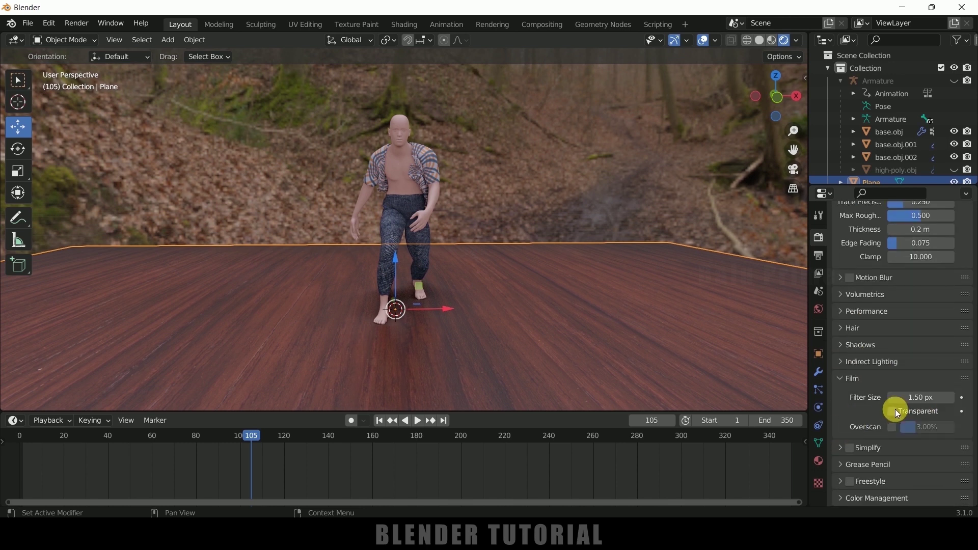
pyautogui.click(894, 409)
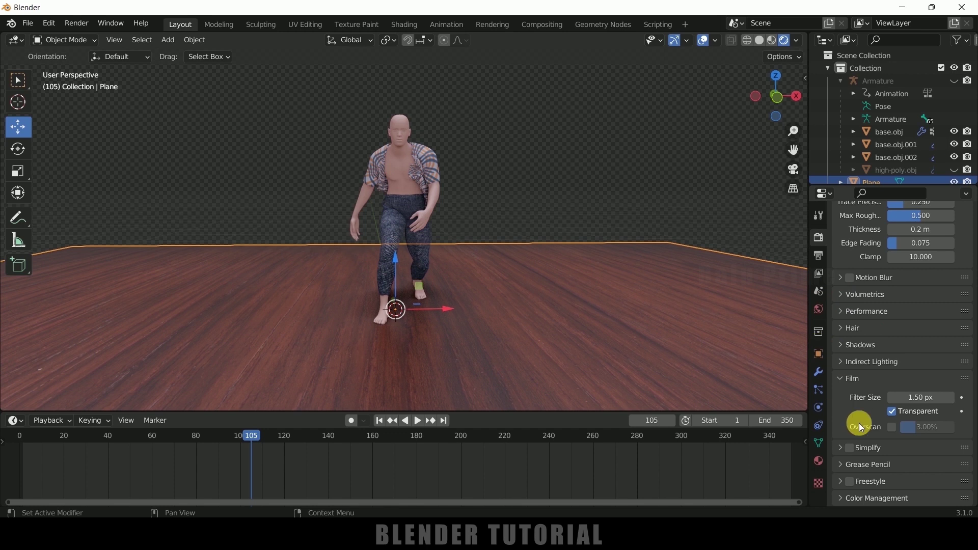
pyautogui.click(818, 460)
# Give the wood floor material Metallic 0.725 and lower its Roughness to about 0.36
pyautogui.scroll(5, 877, 375)
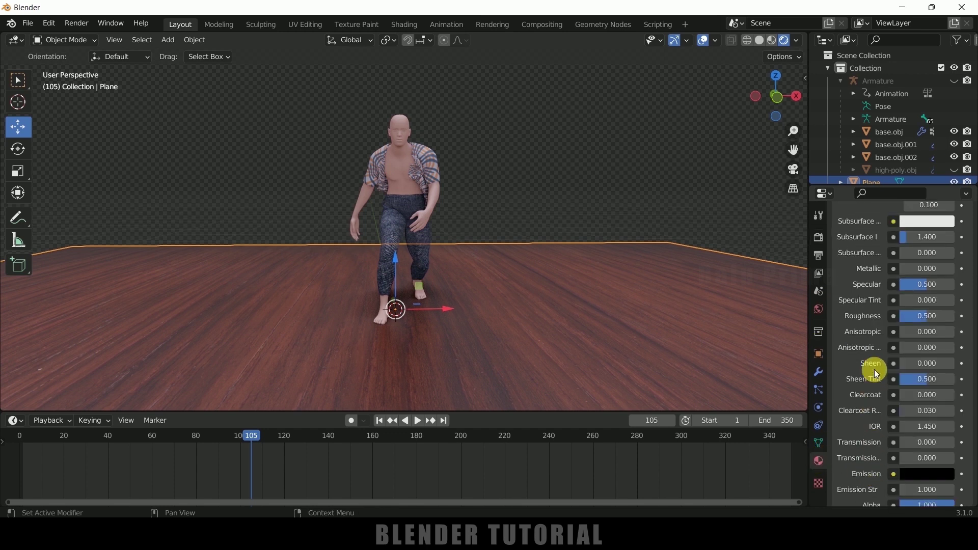
pyautogui.moveTo(927, 288); pyautogui.dragTo(967, 289)
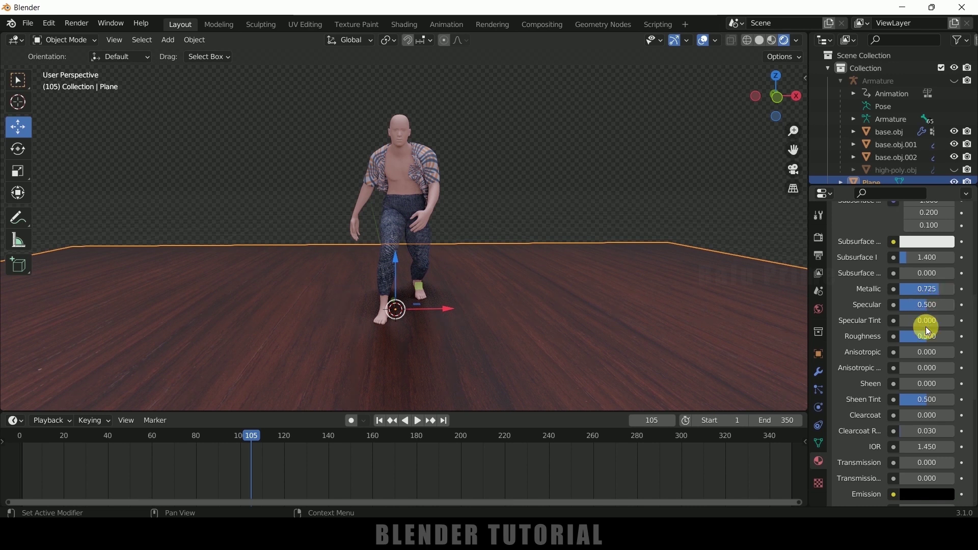
pyautogui.moveTo(927, 338); pyautogui.dragTo(912, 336)
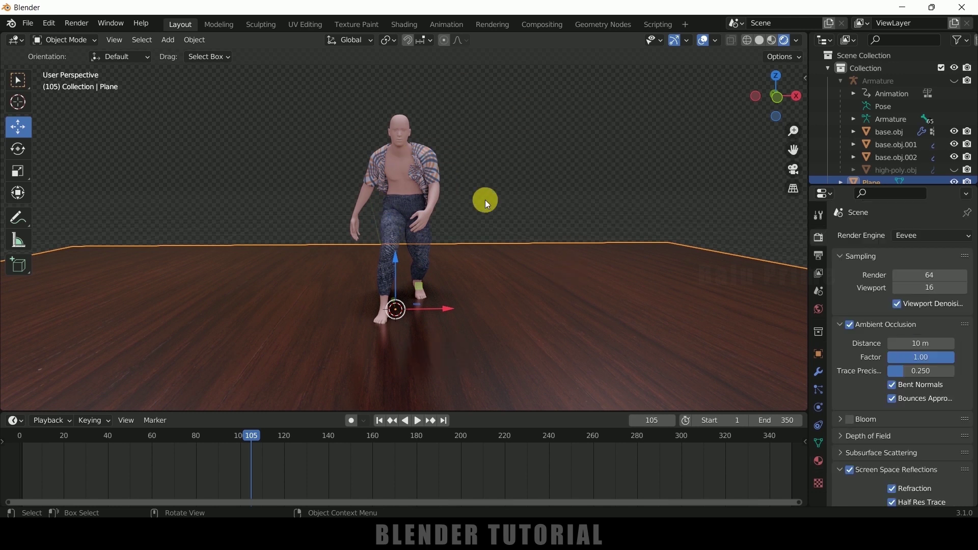
# Add a Sun light to the scene and set its Strength to 5
pyautogui.click(164, 42)
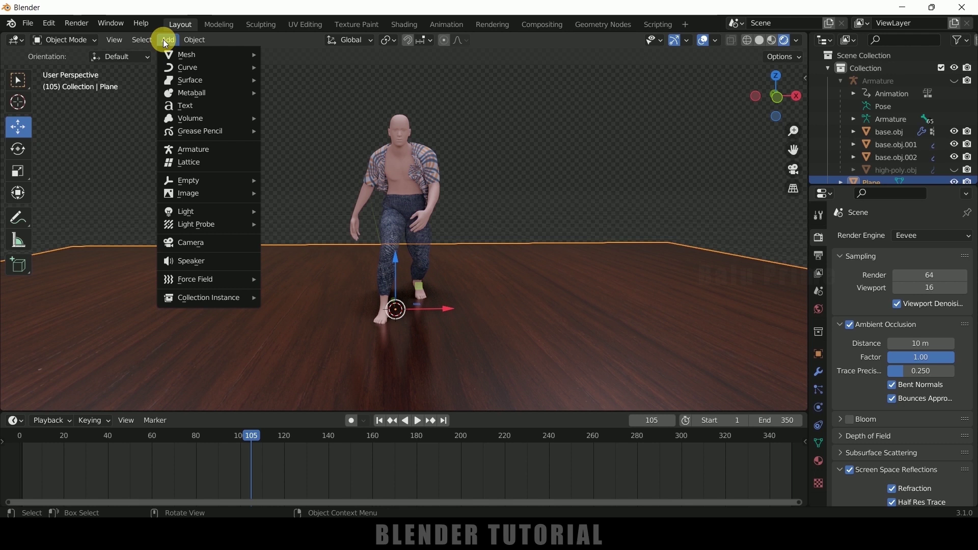
pyautogui.moveTo(212, 211)
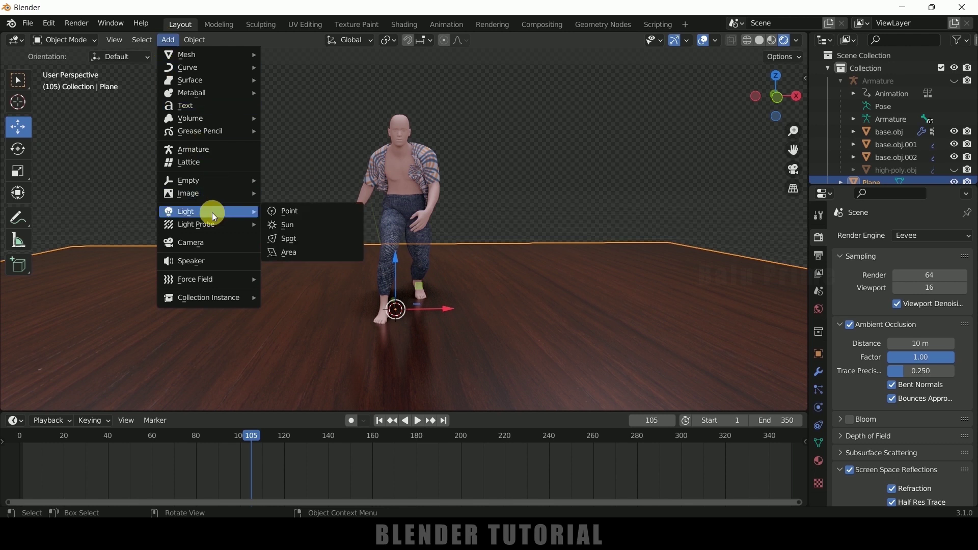
pyautogui.click(298, 224)
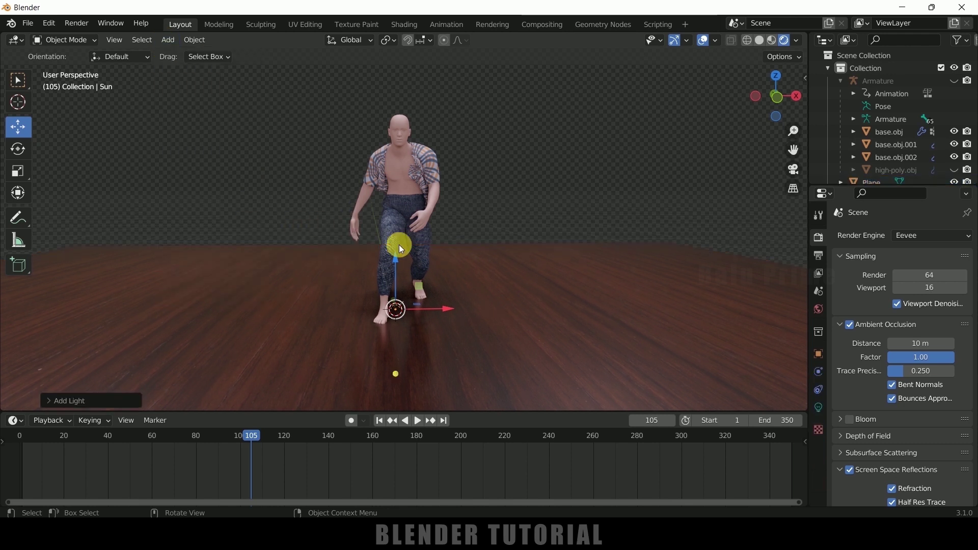
pyautogui.click(821, 406)
pyautogui.click(925, 323)
pyautogui.write('5')
pyautogui.press('Return')
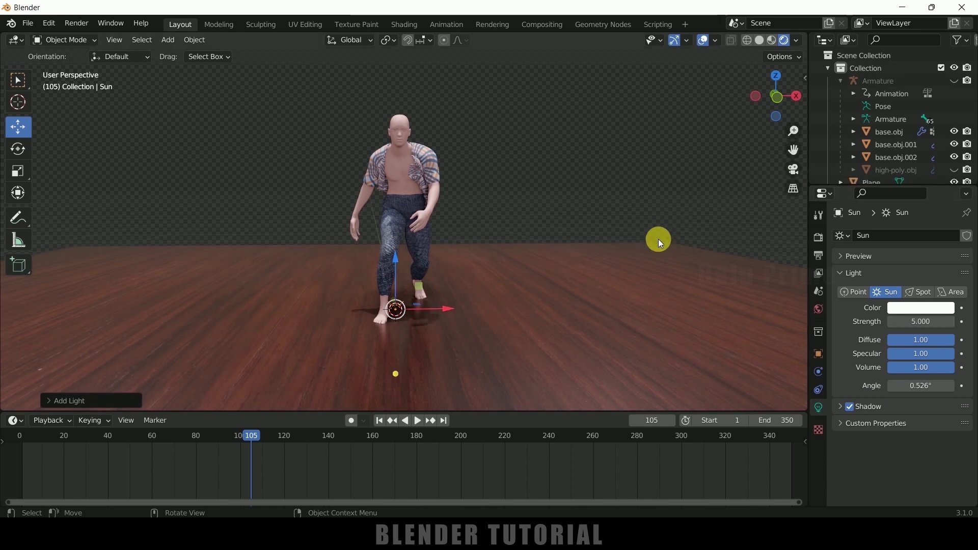
# Raise the sun high above the figure and tilt it to cast angled shadows
pyautogui.press('g')
pyautogui.press('z')
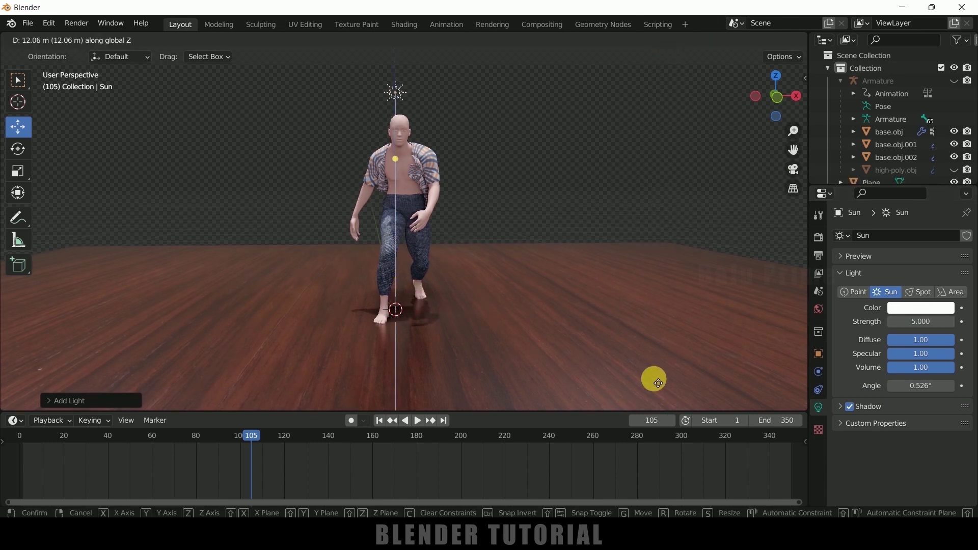
pyautogui.click(649, 310)
pyautogui.press('r')
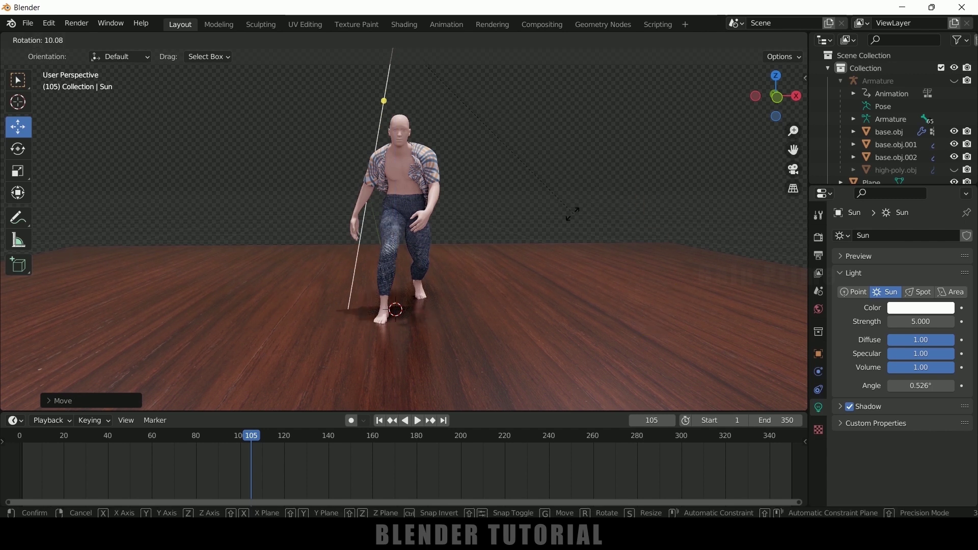
pyautogui.click(442, 237)
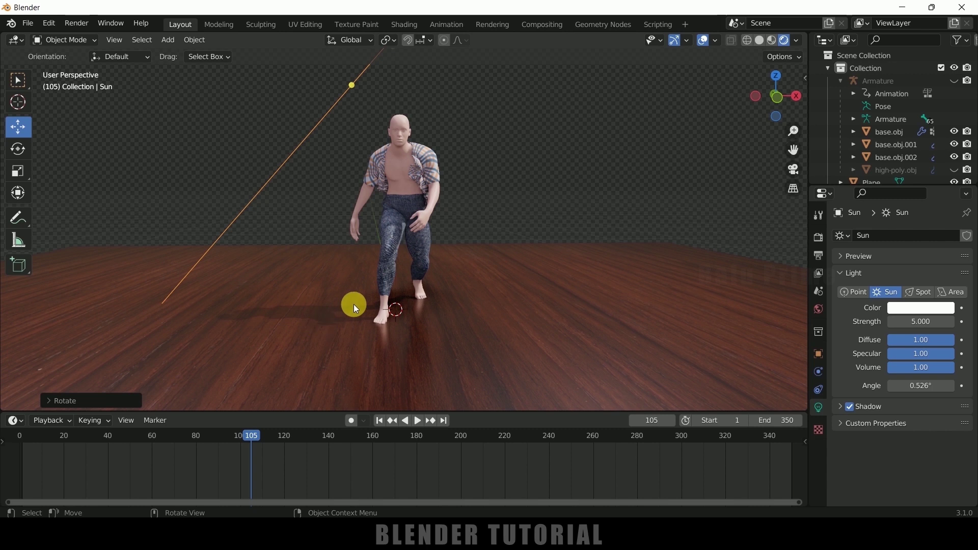
pyautogui.click(406, 122)
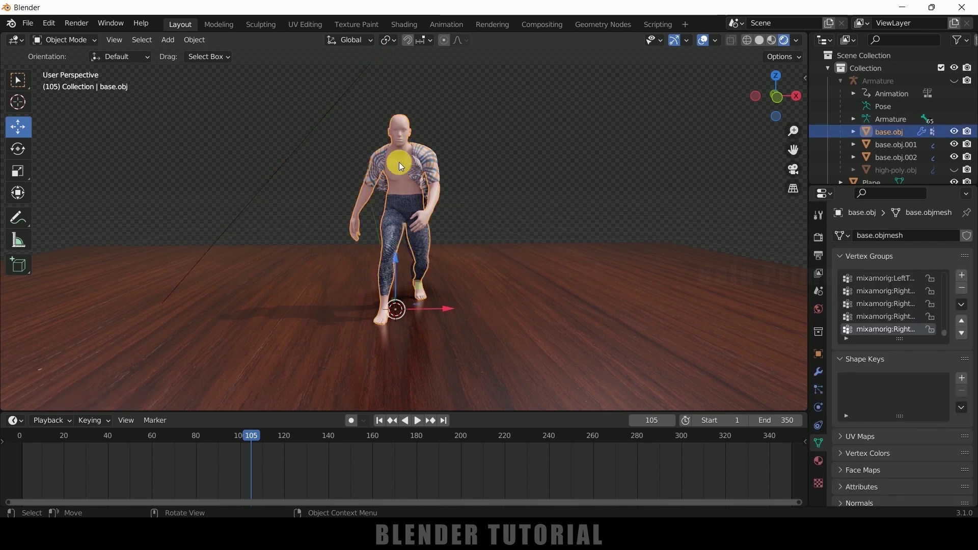
# Darken the body's Material.001 Base Color to reddish-brown, HSV 0.018, 0.940, 0.330
pyautogui.click(818, 461)
pyautogui.click(933, 429)
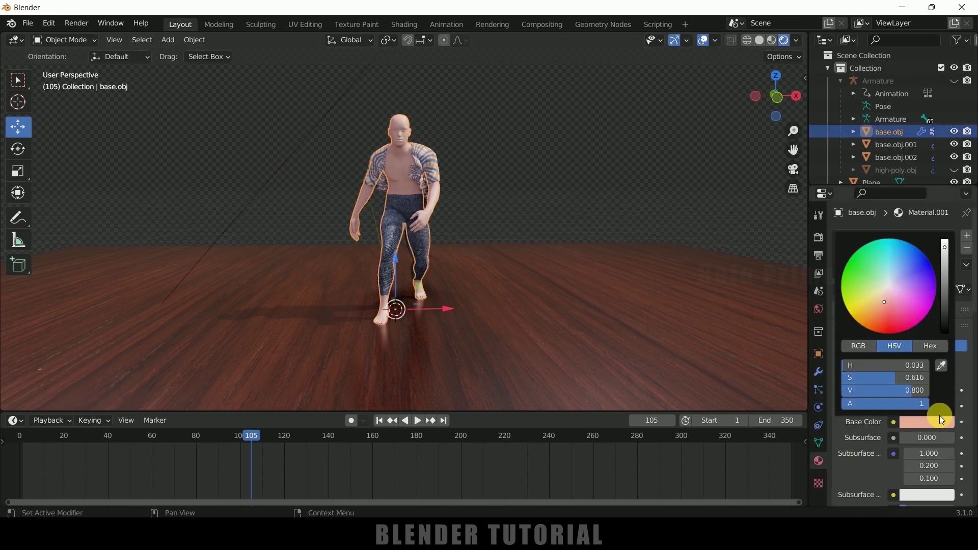
pyautogui.moveTo(945, 258); pyautogui.dragTo(945, 276)
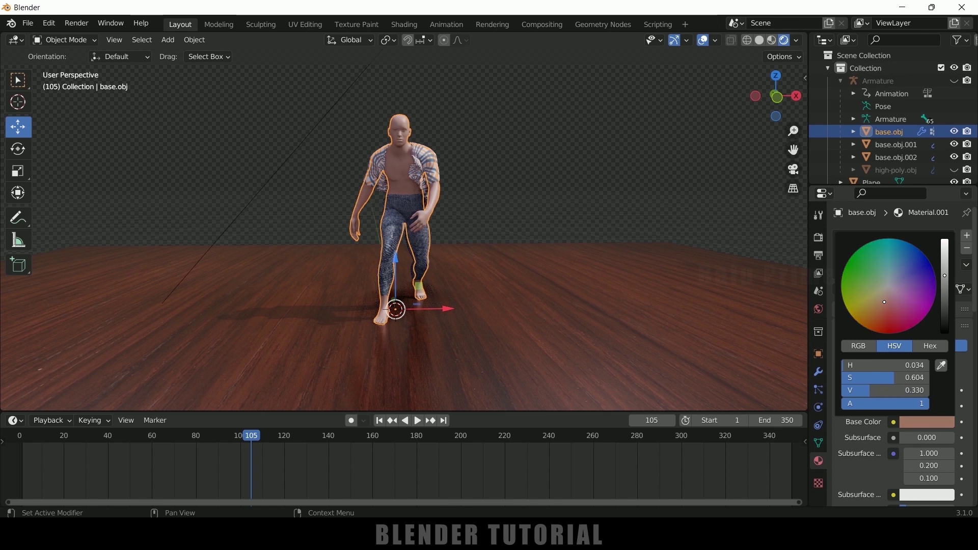
pyautogui.moveTo(886, 306); pyautogui.dragTo(880, 321)
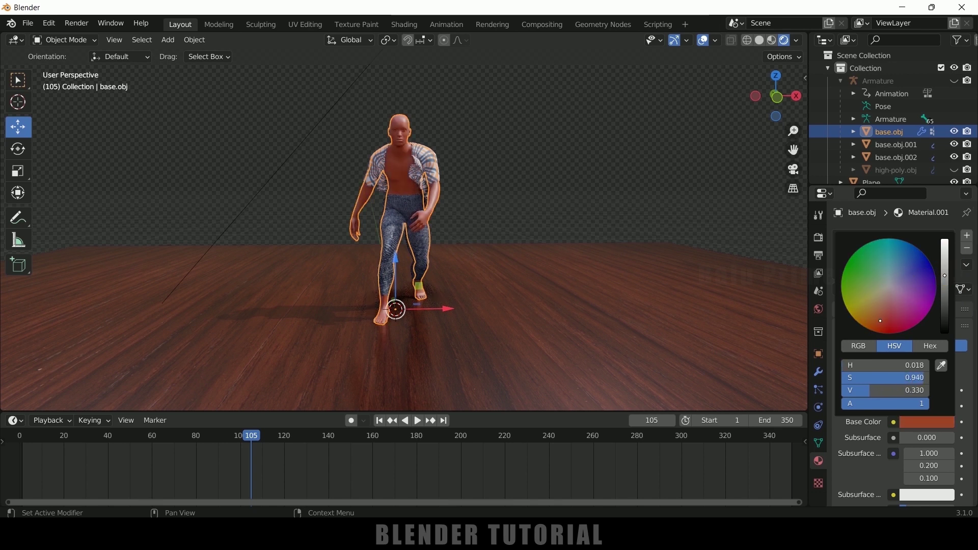
pyautogui.click(896, 144)
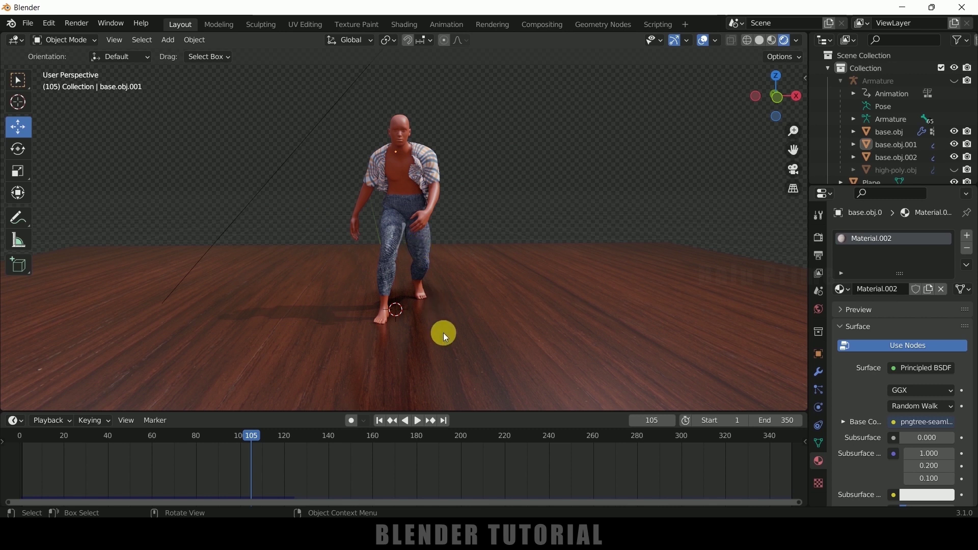
# From frame 1, delete the shirt's old cloth bakes and bake all dynamics afresh
pyautogui.click(381, 421)
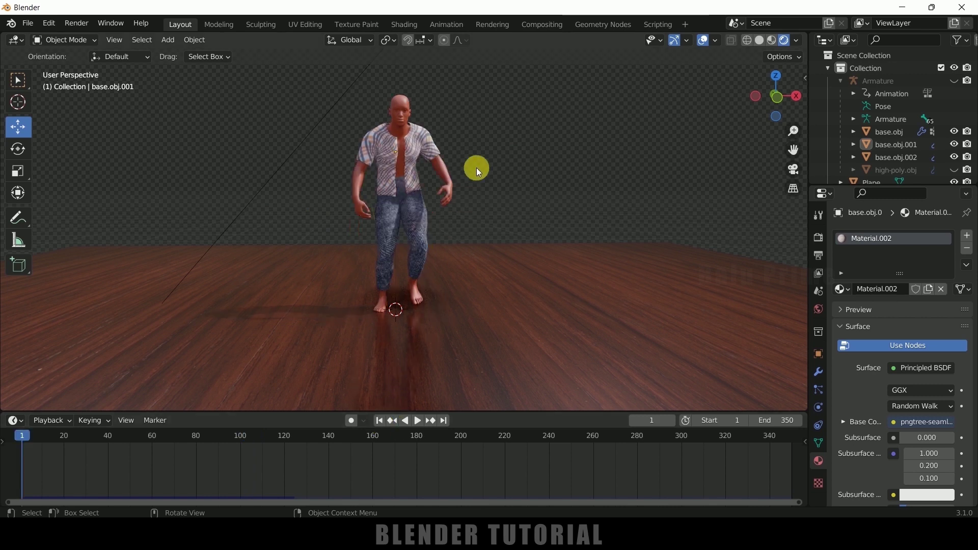
pyautogui.click(440, 145)
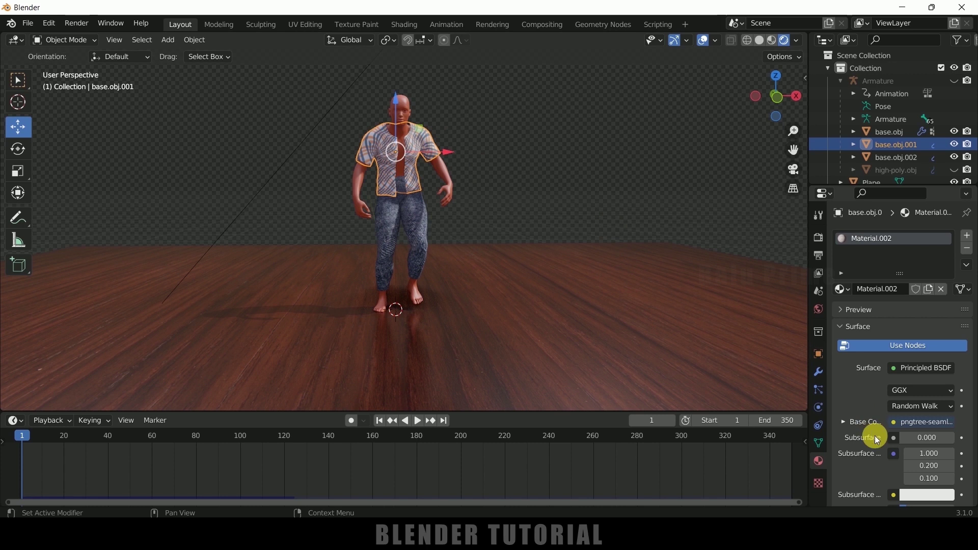
pyautogui.click(819, 409)
pyautogui.scroll(-15, 860, 413)
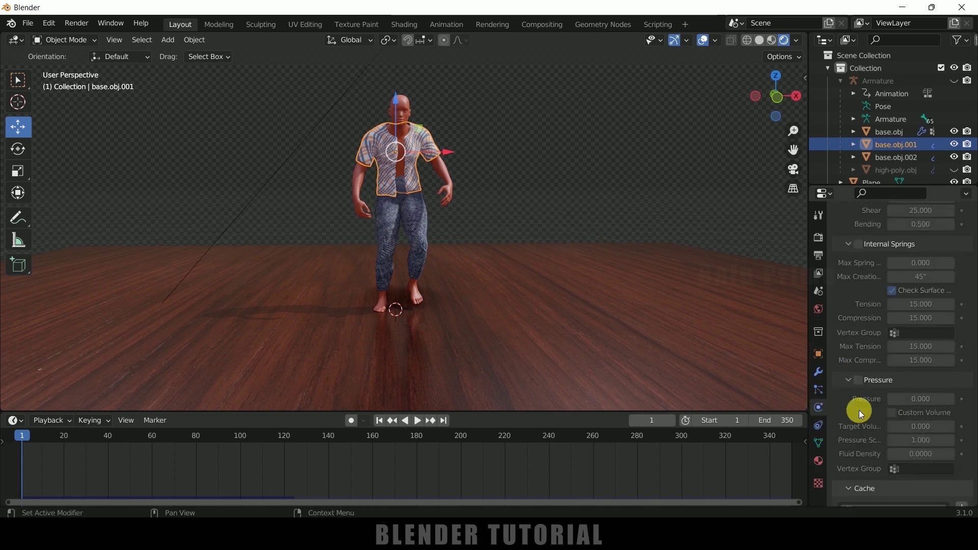
pyautogui.scroll(-6, 860, 413)
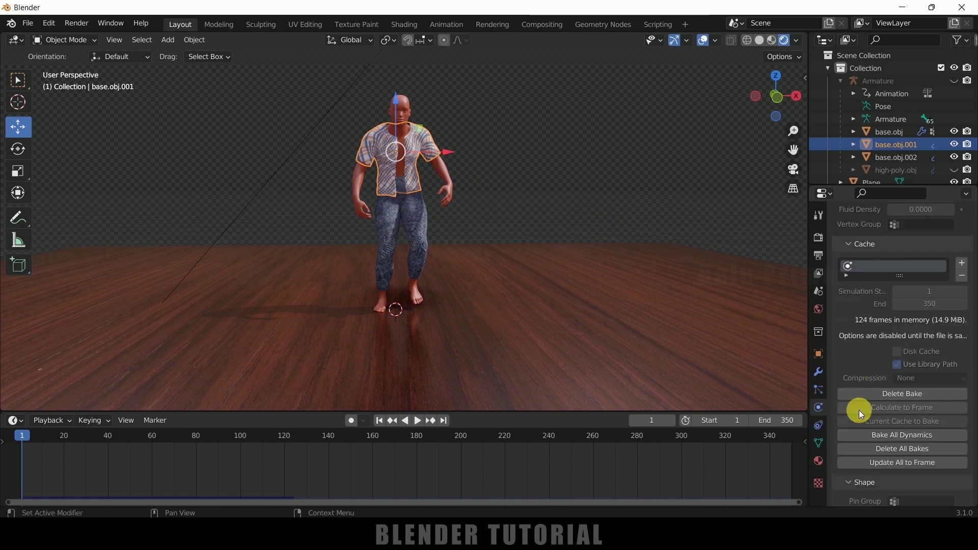
pyautogui.click(897, 451)
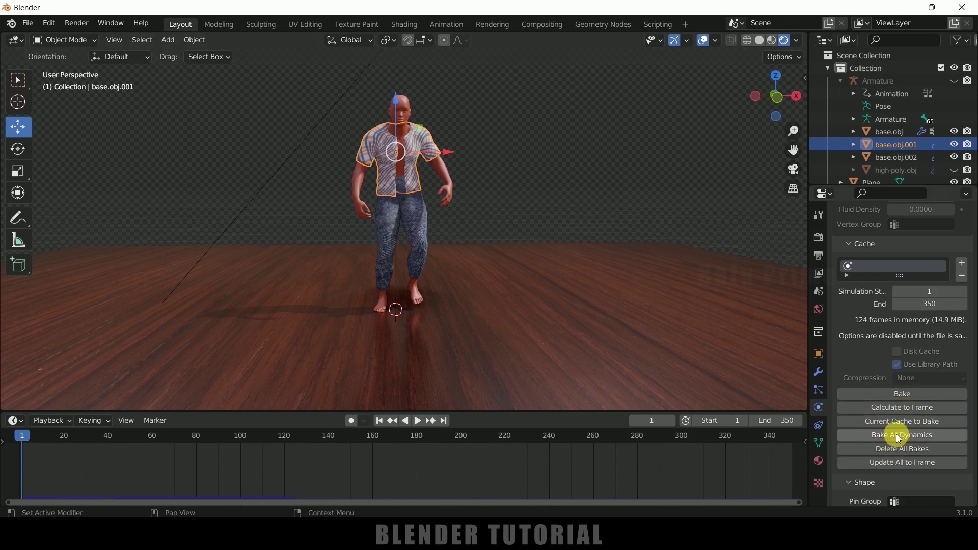
pyautogui.click(899, 437)
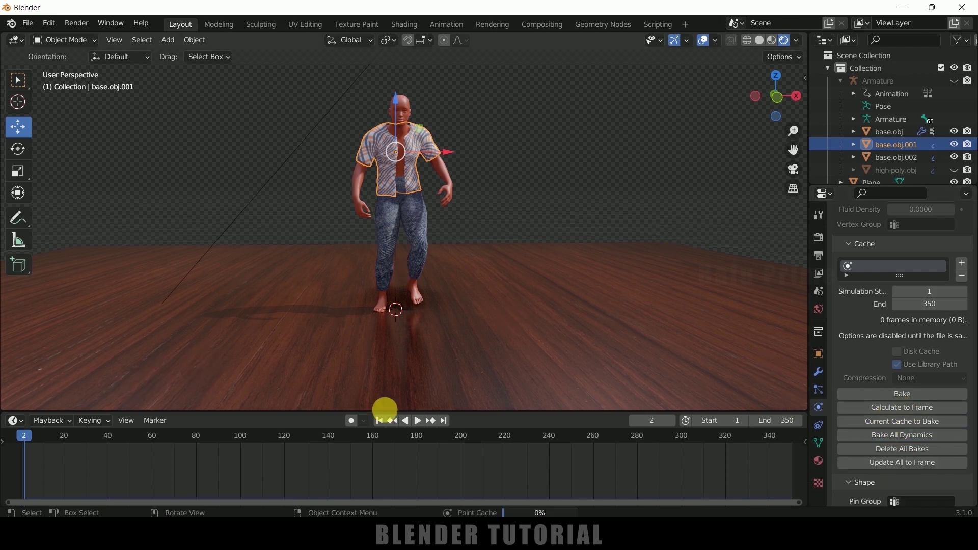